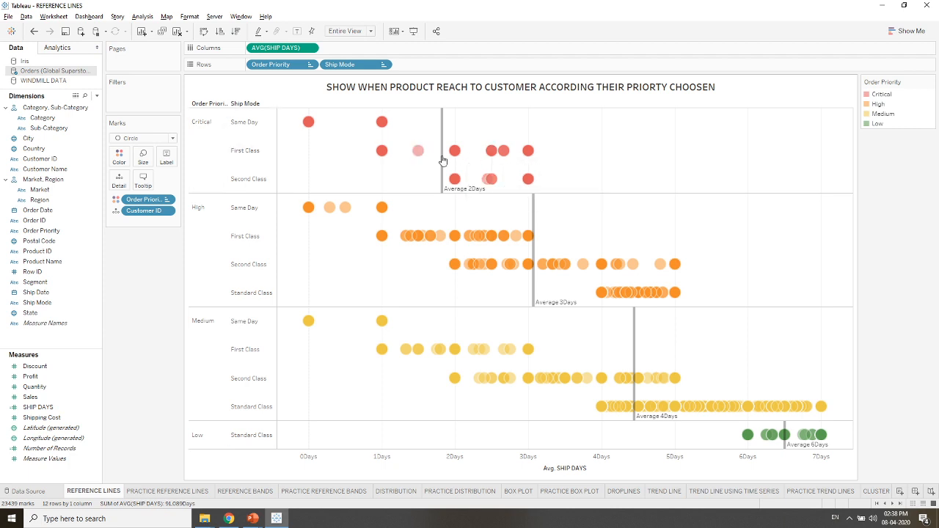
# - Review the average lines for each order priority in the finished chart, and open the PRACTICE REFERENCE LINES worksheet
pyautogui.moveTo(442, 158)
pyautogui.moveTo(543, 273)
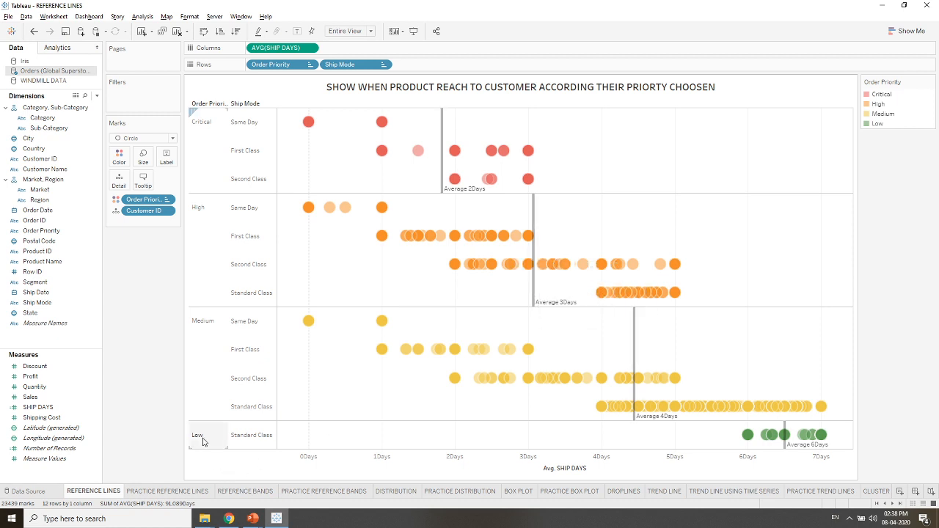
pyautogui.moveTo(784, 440)
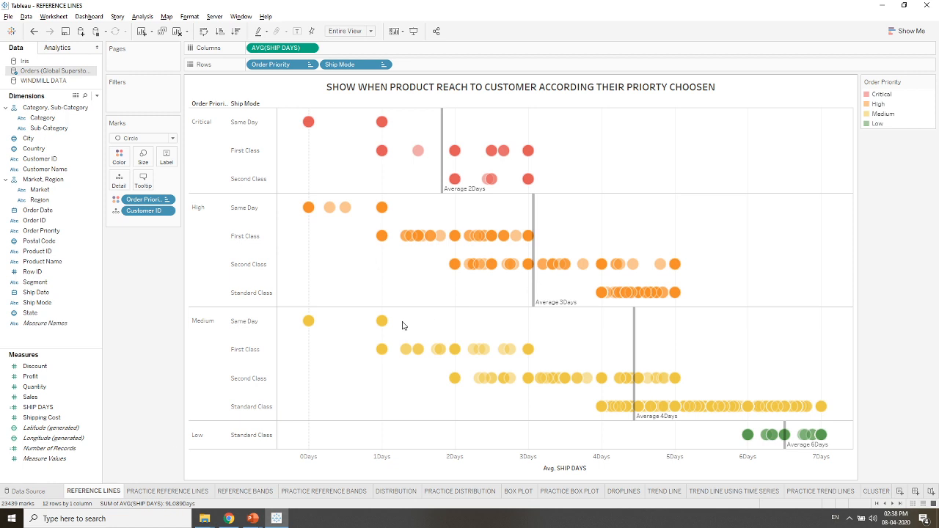
pyautogui.moveTo(152, 496)
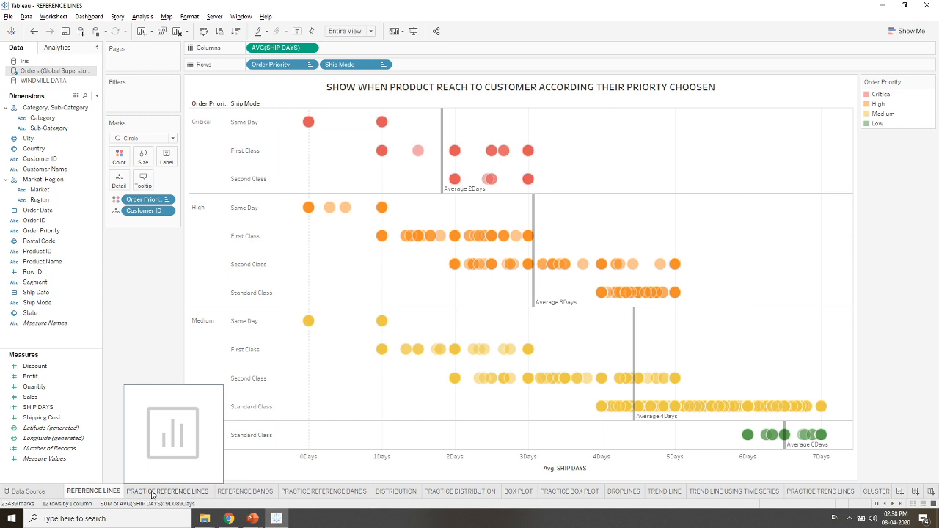
pyautogui.click(167, 490)
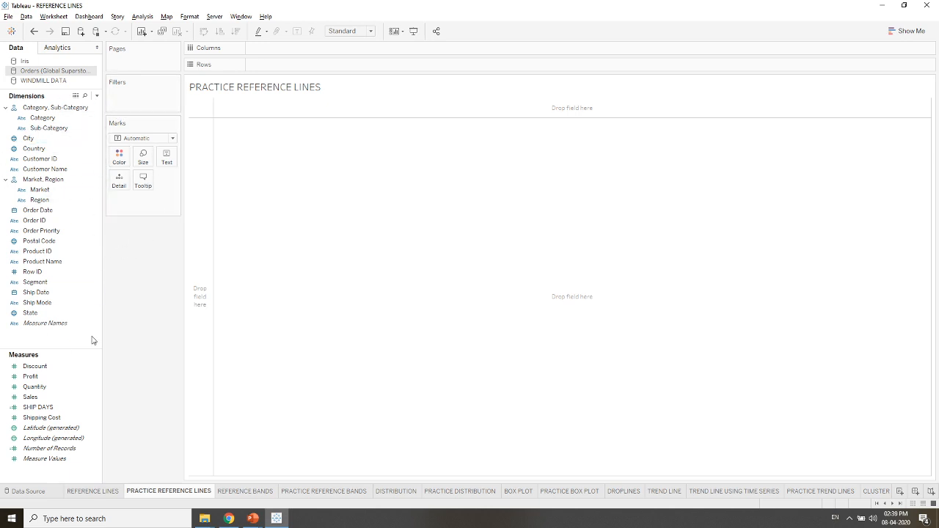
# - Place the Order Priority dimension on Rows
pyautogui.click(87, 169)
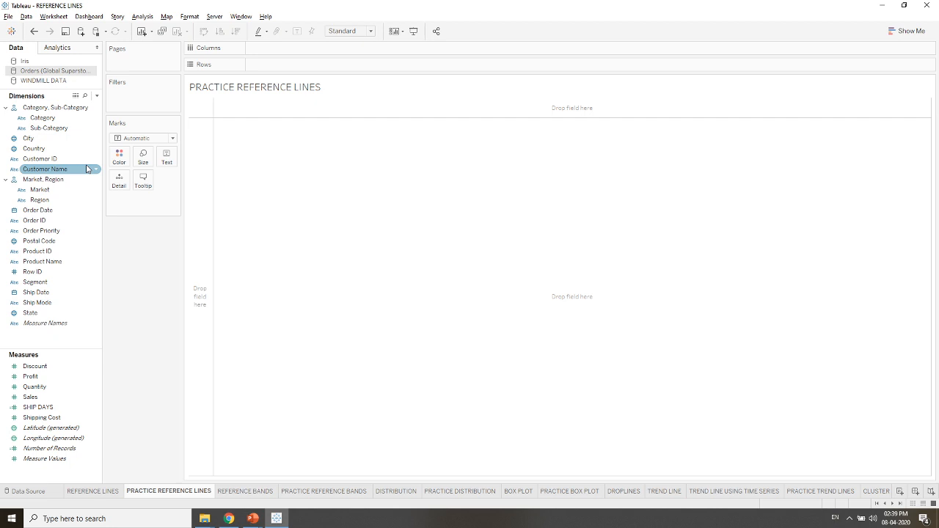
pyautogui.click(46, 221)
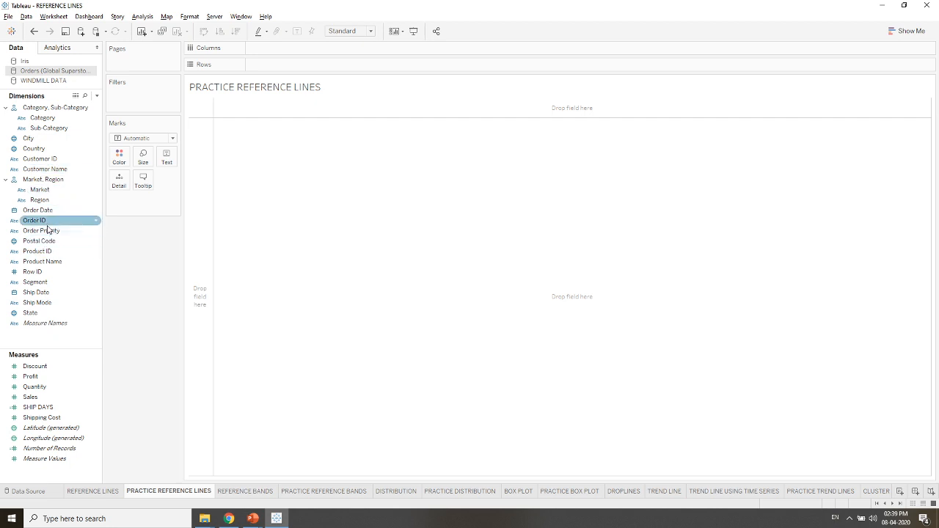
pyautogui.click(45, 231)
pyautogui.moveTo(44, 234); pyautogui.dragTo(272, 66)
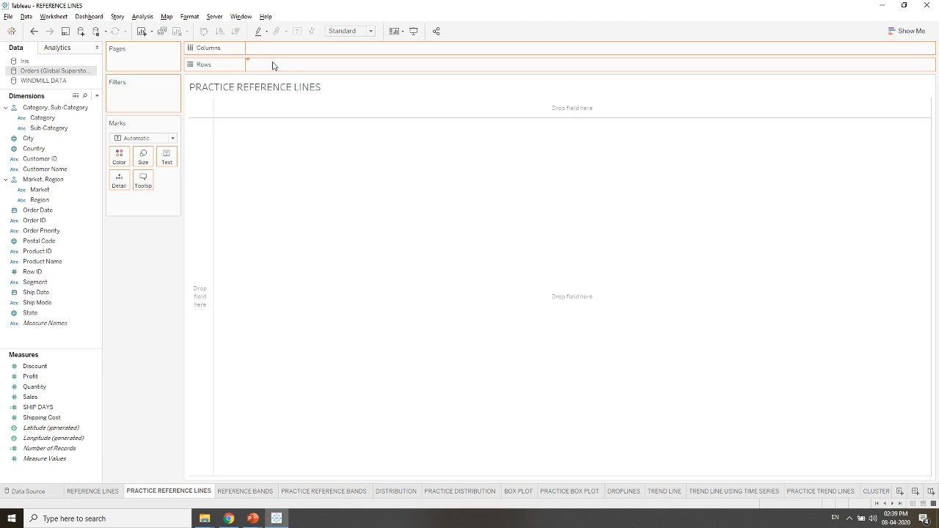
pyautogui.moveTo(272, 65); pyautogui.dragTo(273, 65)
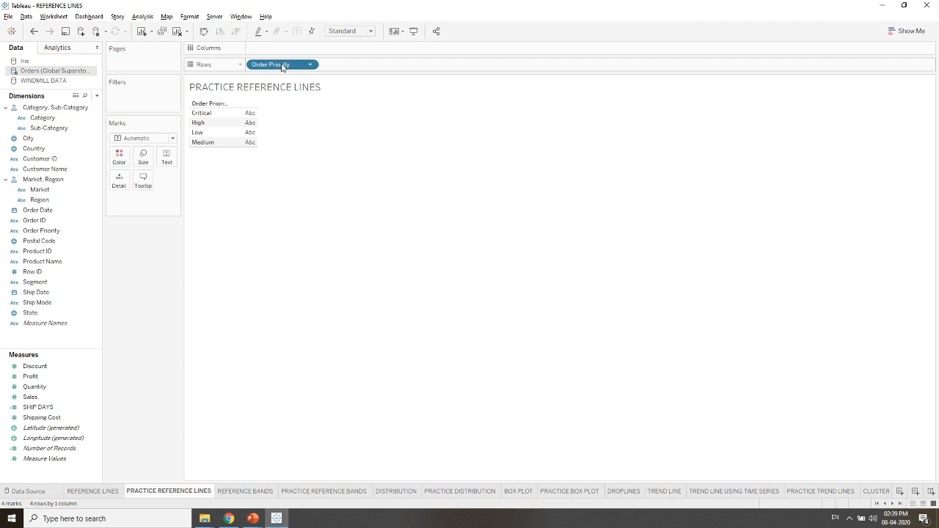
# - Sort Order Priority manually, moving Medium above Low so the order is Critical, High, Medium, Low
pyautogui.rightClick(282, 65)
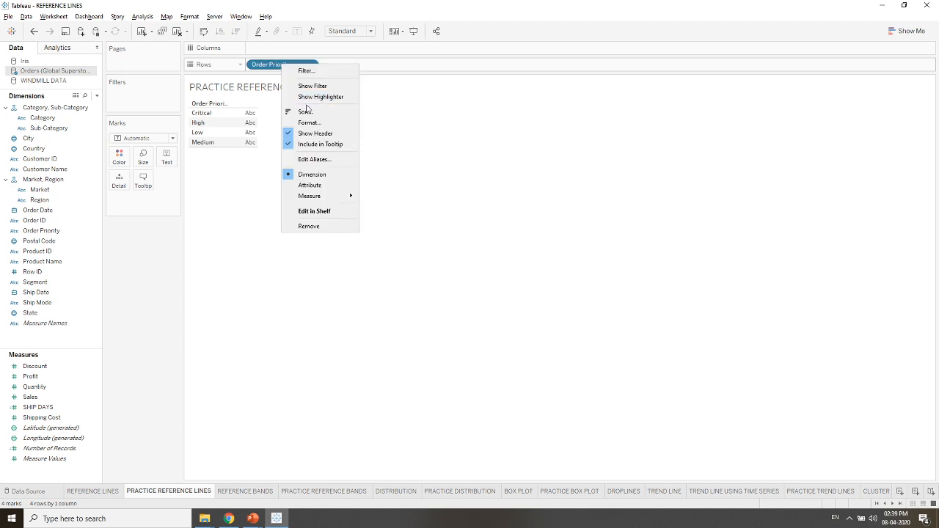
pyautogui.press('Escape')
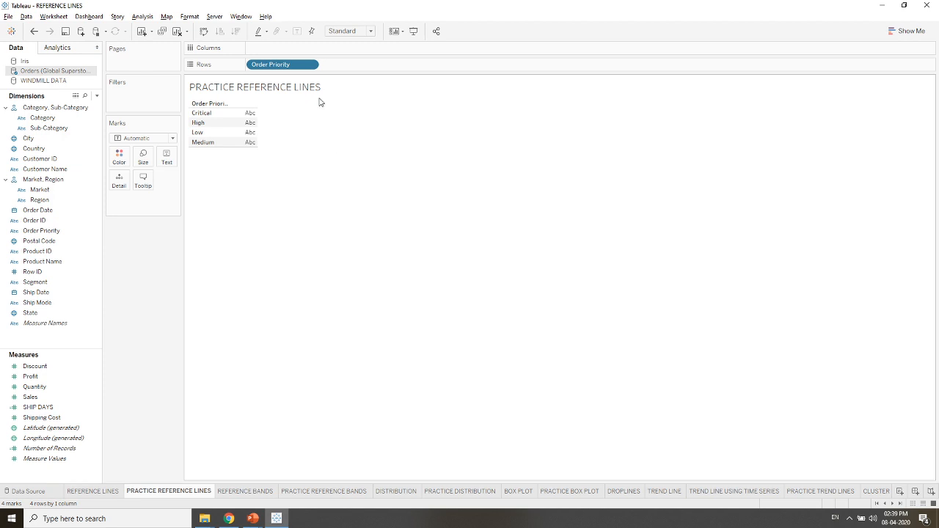
pyautogui.doubleClick(297, 67)
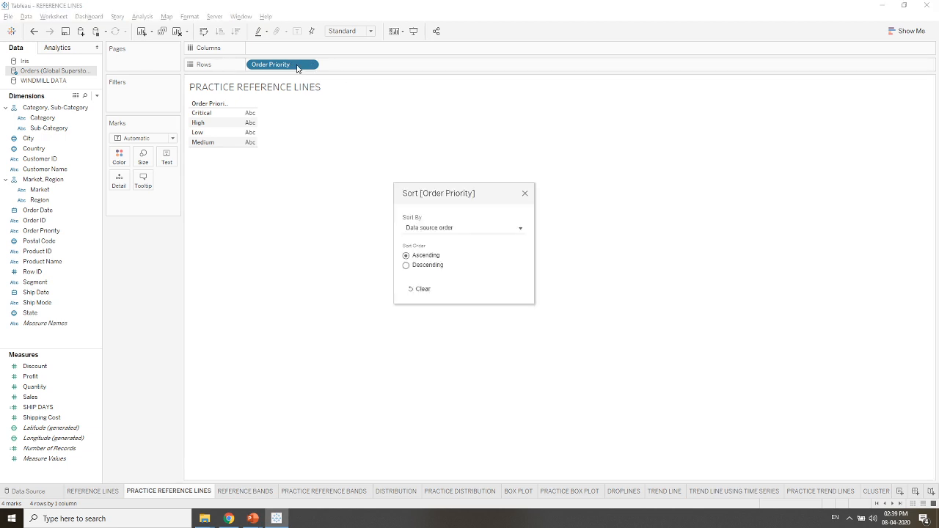
pyautogui.click(477, 233)
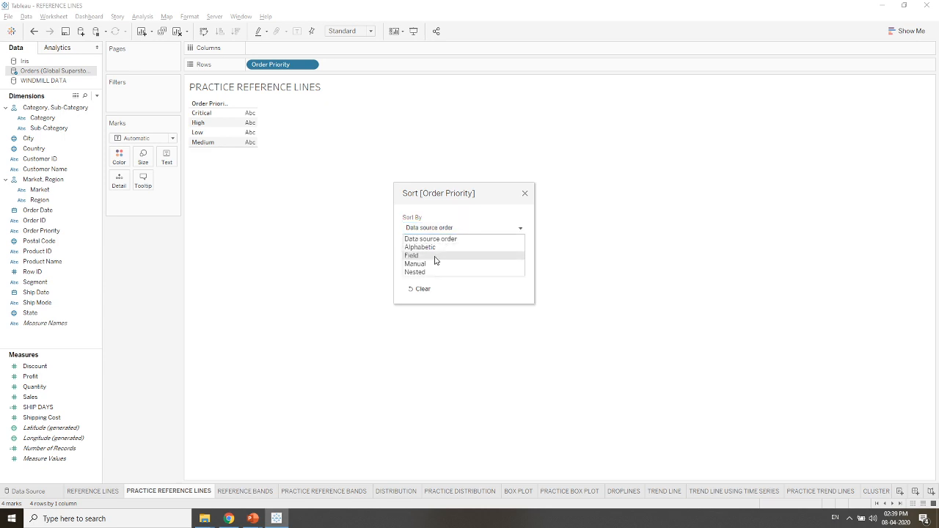
pyautogui.click(431, 267)
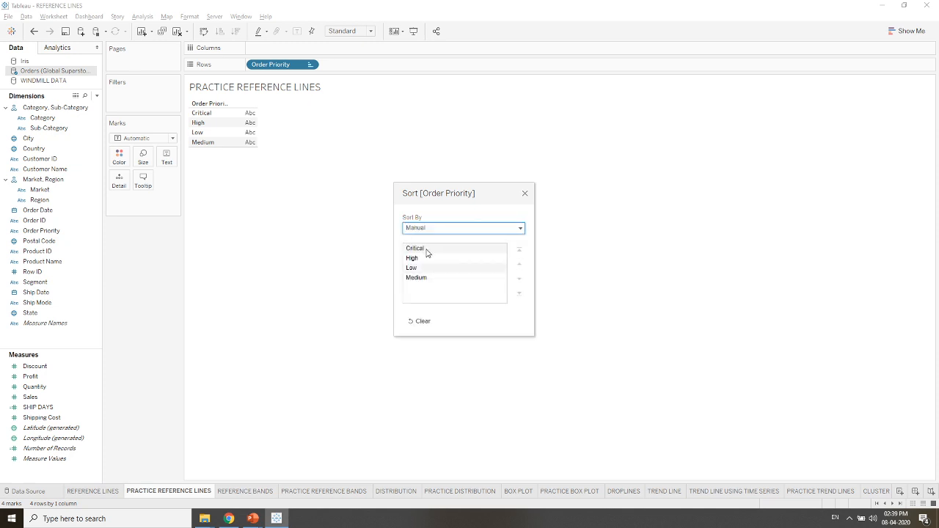
pyautogui.click(423, 279)
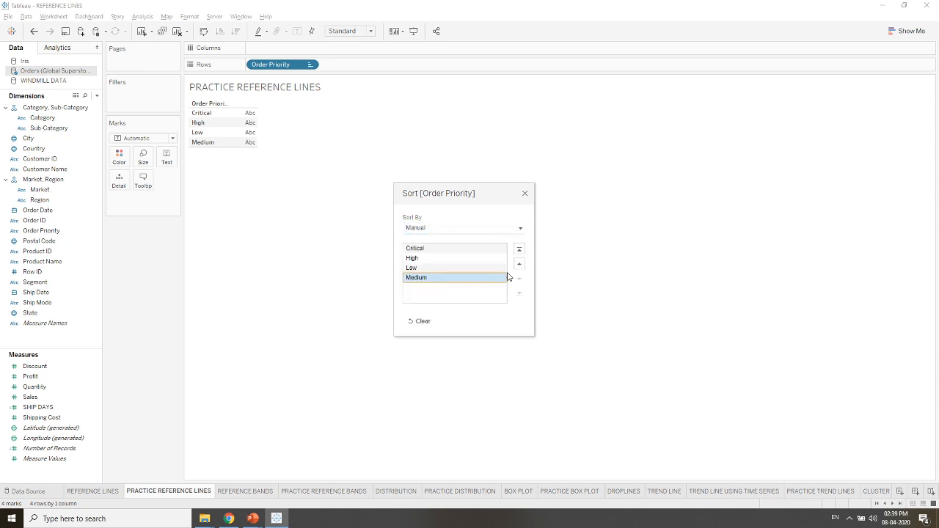
pyautogui.click(519, 264)
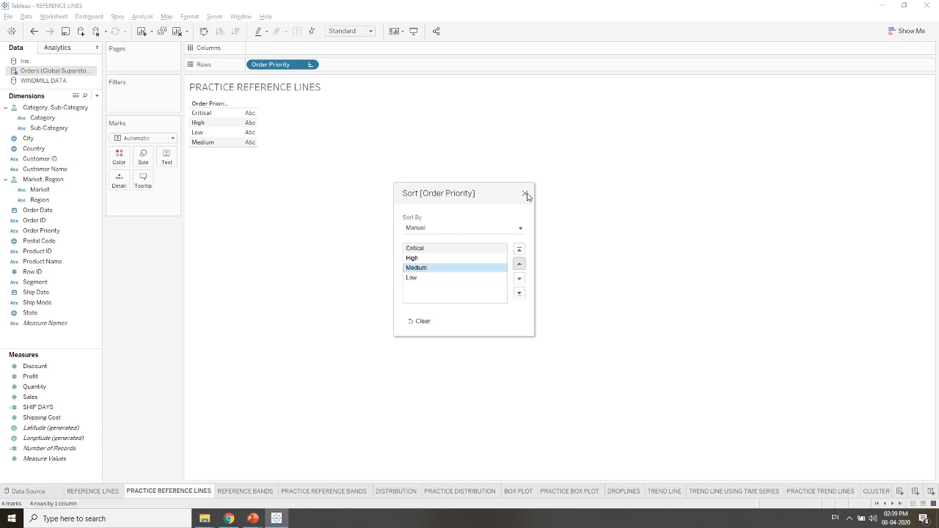
pyautogui.click(525, 194)
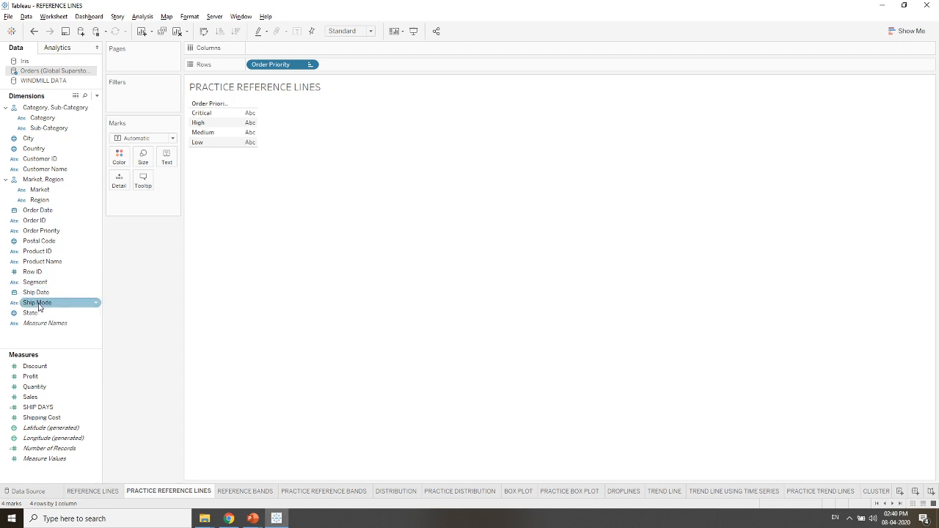
# - Add Ship Mode to Rows after Order Priority and sort it manually with Same Day above First Class
pyautogui.moveTo(37, 303); pyautogui.dragTo(362, 67)
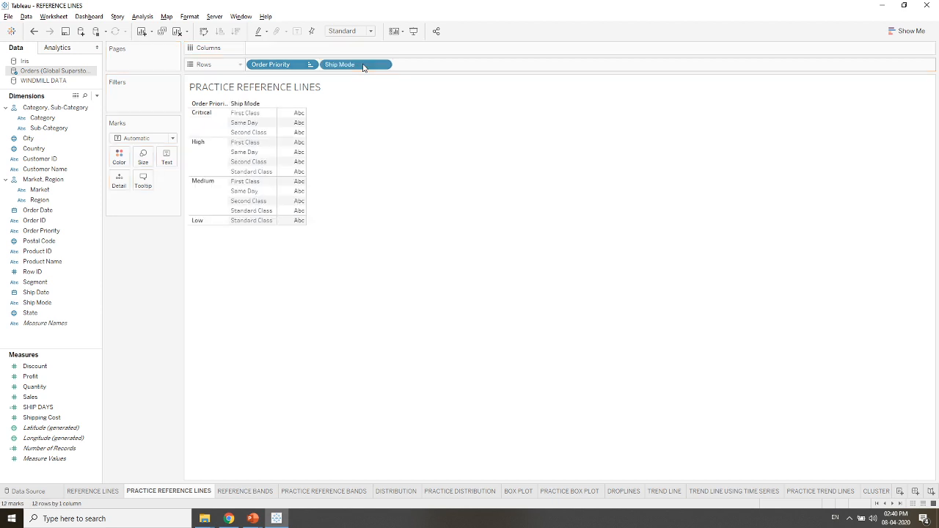
pyautogui.rightClick(362, 67)
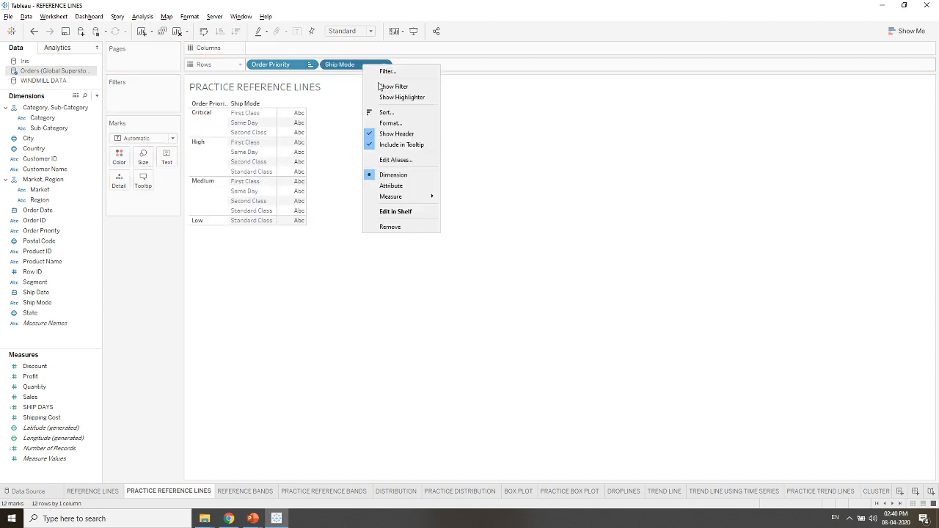
pyautogui.click(389, 112)
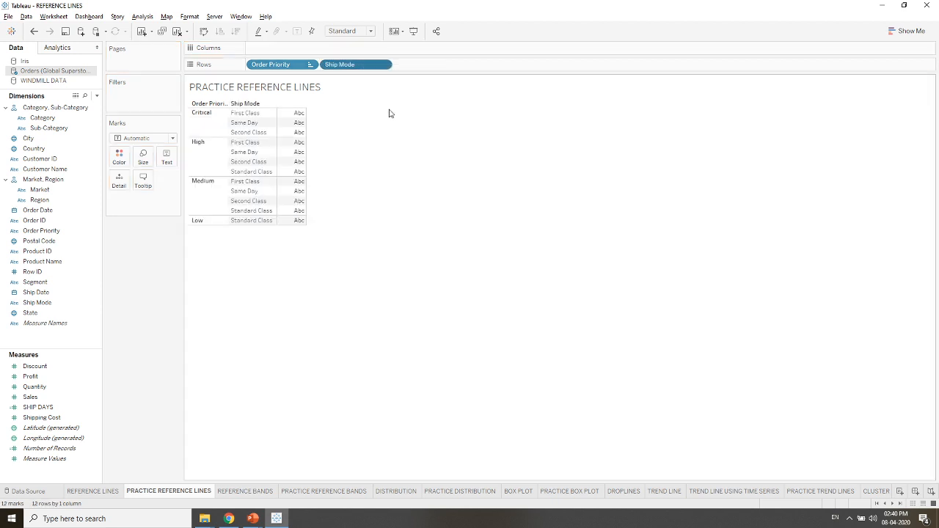
pyautogui.click(451, 229)
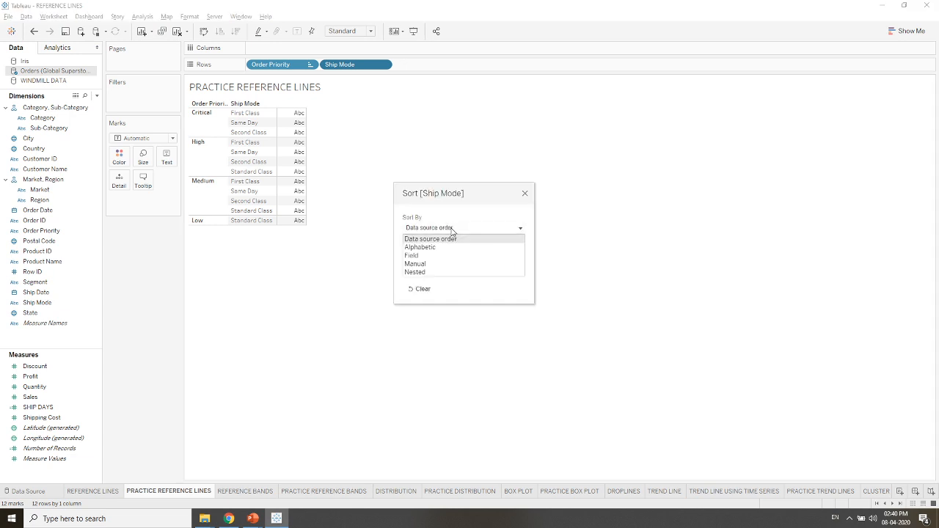
pyautogui.click(432, 264)
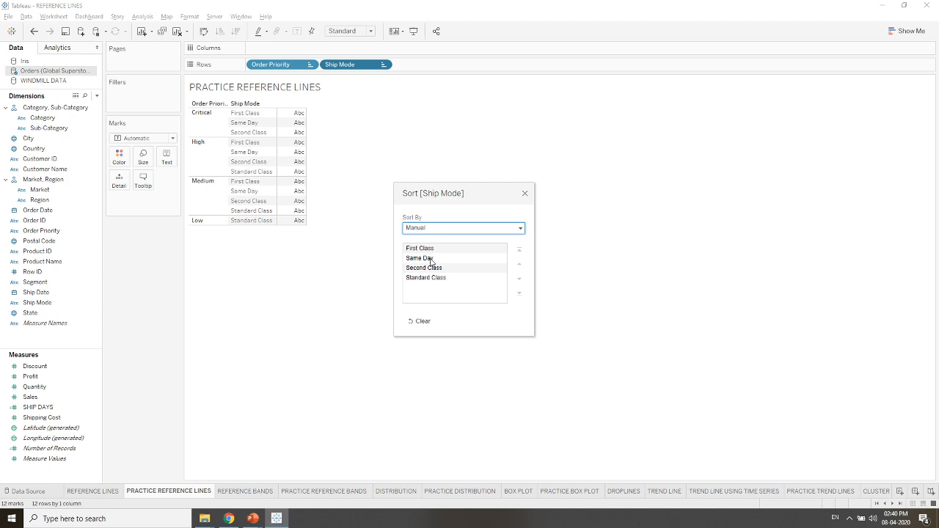
pyautogui.click(431, 261)
pyautogui.click(519, 264)
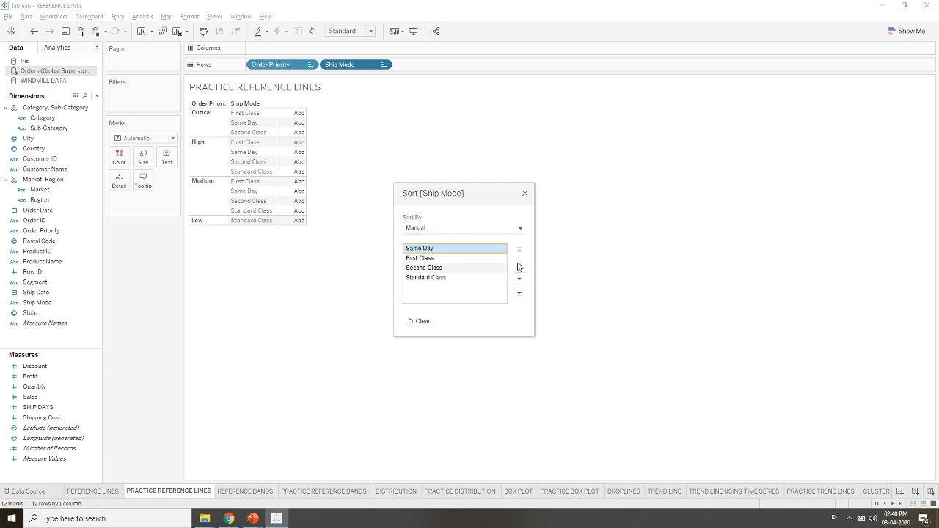
pyautogui.click(524, 195)
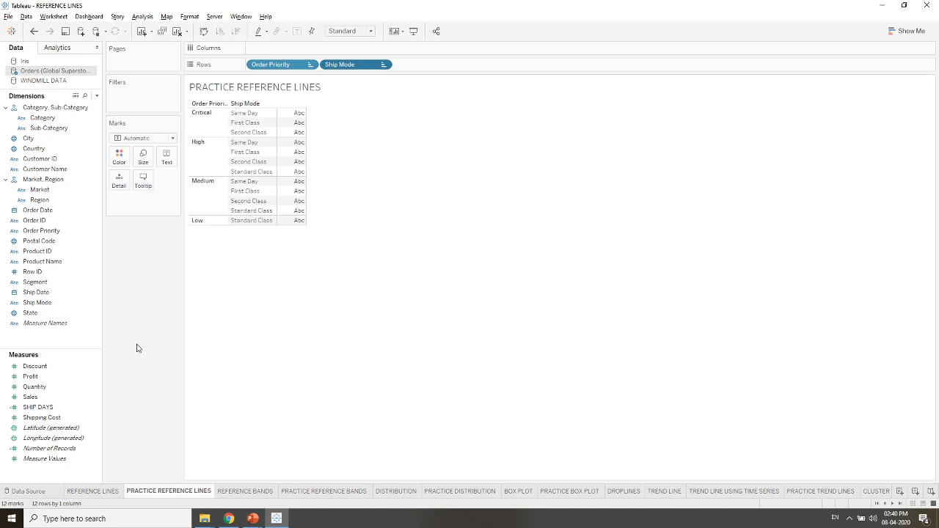
# - Create a calculated field named DAYS TO SHIP in the Orders data source
pyautogui.rightClick(84, 342)
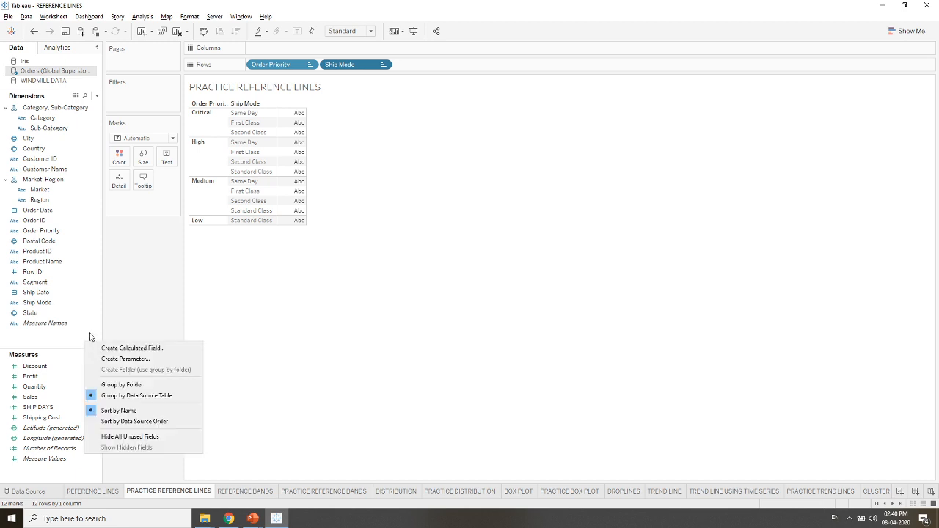
pyautogui.click(104, 347)
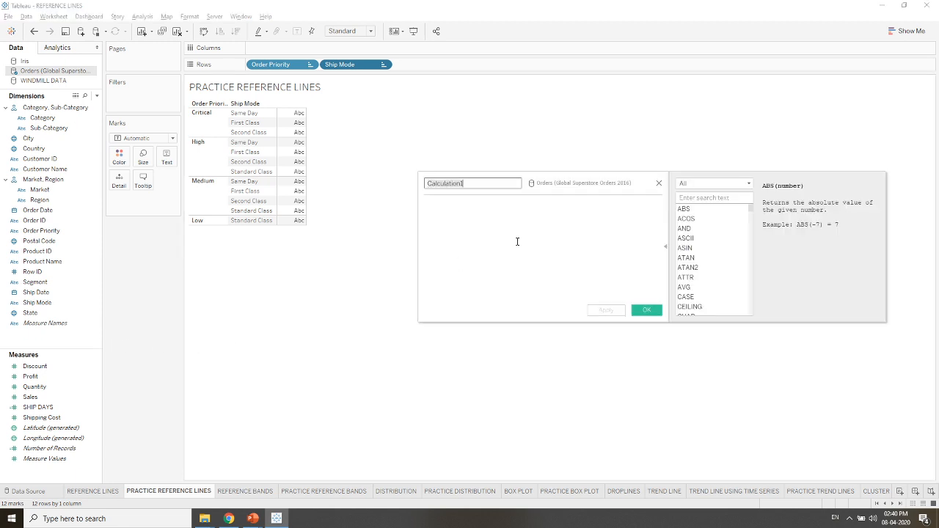
pyautogui.press('BackSpace')
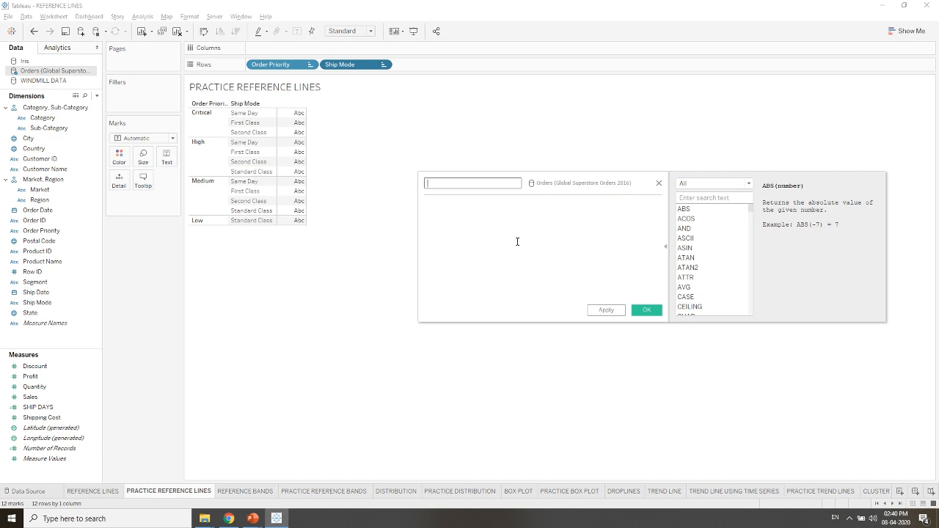
pyautogui.write('shi')
pyautogui.press('BackSpace')
pyautogui.press('BackSpace')
pyautogui.press('BackSpace')
pyautogui.write('SHI')
pyautogui.press('BackSpace')
pyautogui.press('BackSpace')
pyautogui.write('DAYS TO SHIP')
pyautogui.click(535, 242)
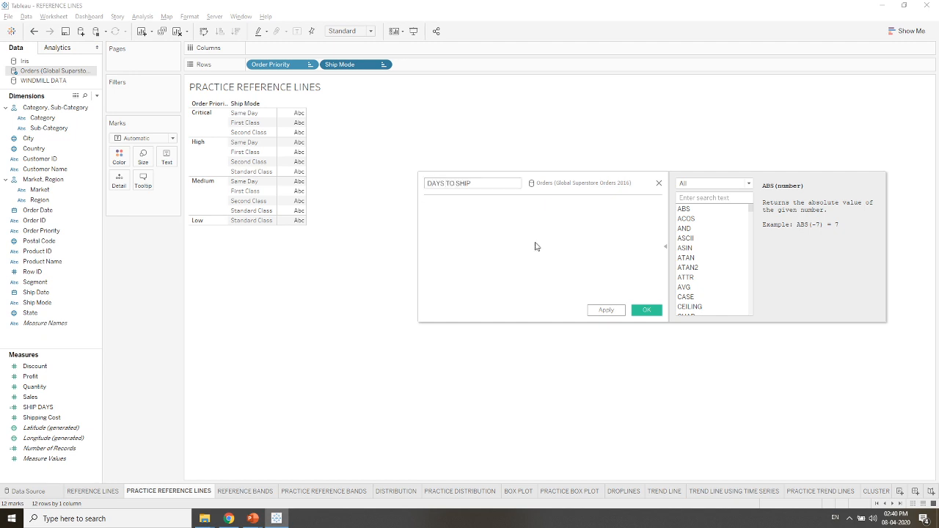
# - Enter the DAYS TO SHIP formula as [Ship Date]-[Order Date] and save the calculated field
pyautogui.write('ORDE')
pyautogui.press('BackSpace')
pyautogui.press('BackSpace')
pyautogui.press('BackSpace')
pyautogui.press('BackSpace')
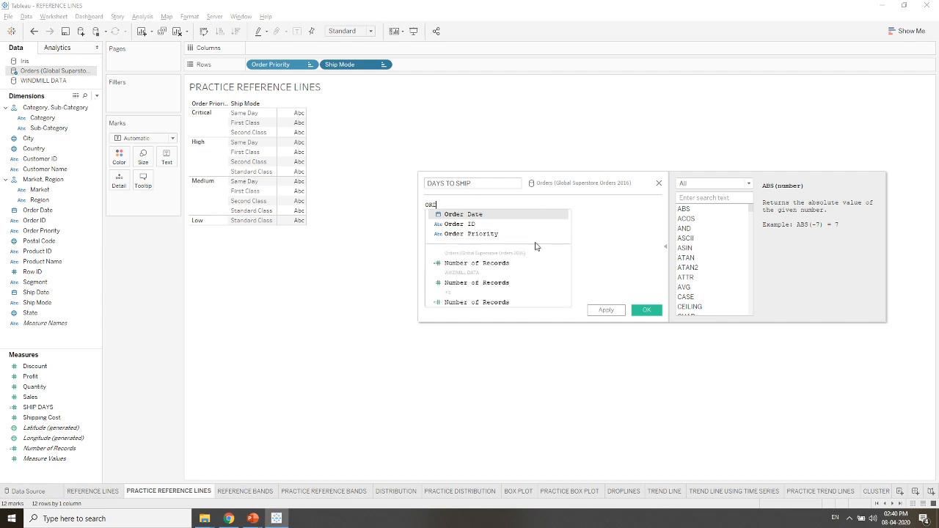
pyautogui.write('SHI')
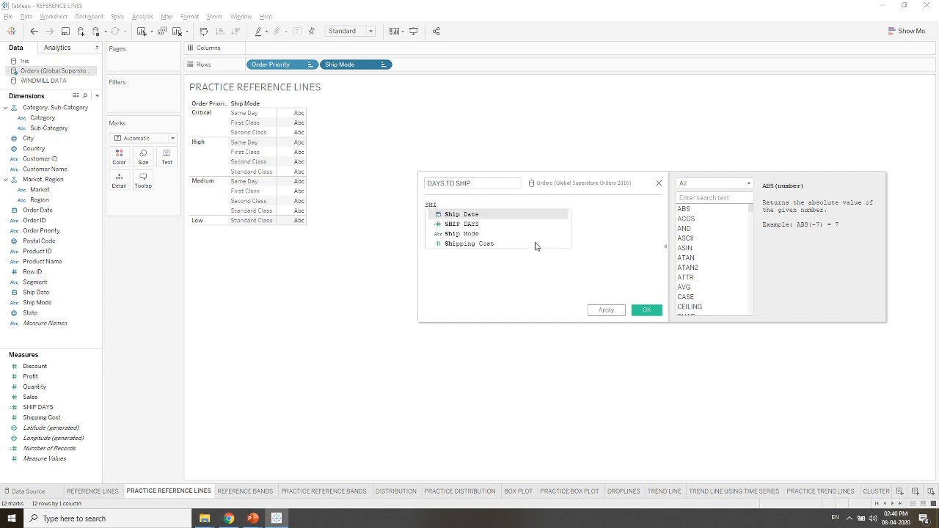
pyautogui.press('Return')
pyautogui.write('-ORDER')
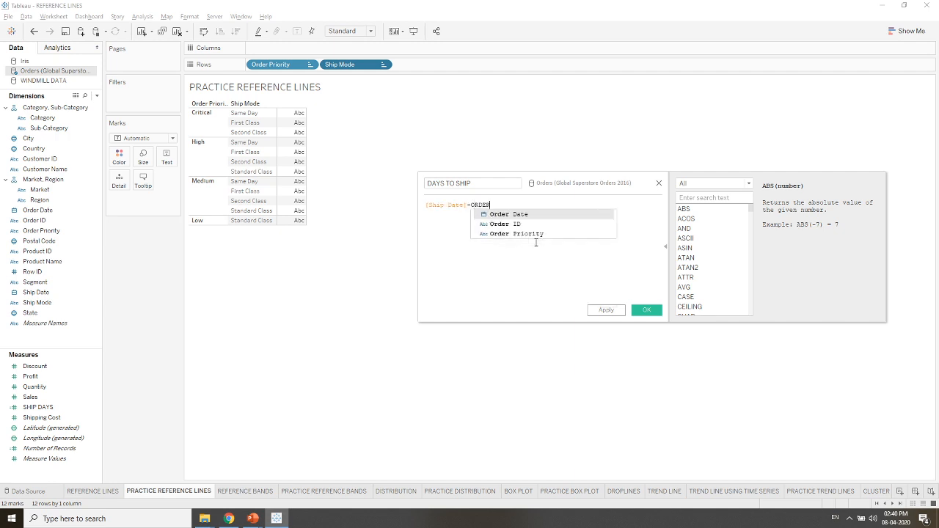
pyautogui.press('Return')
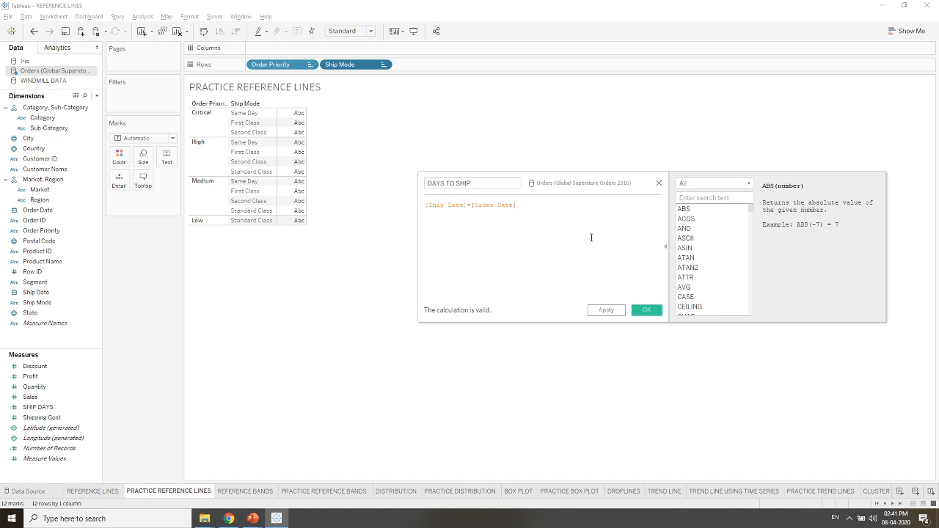
pyautogui.click(641, 314)
pyautogui.click(642, 314)
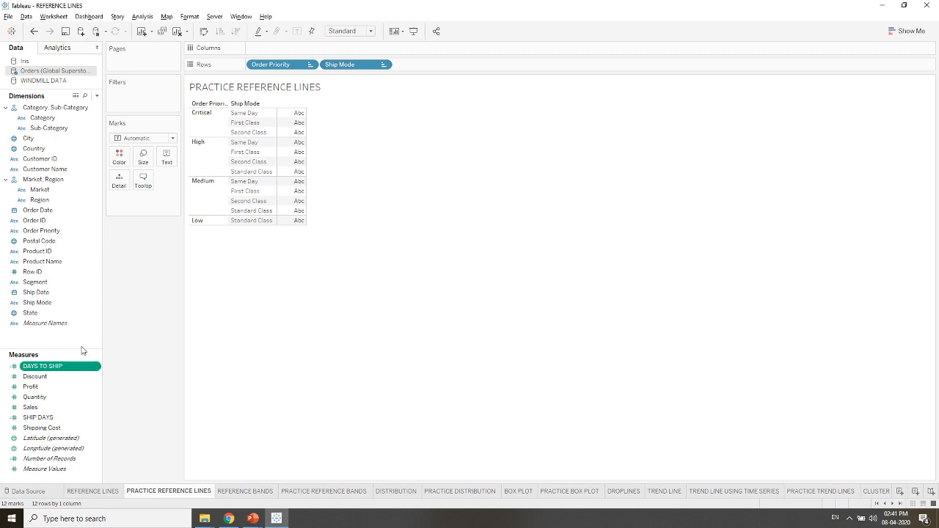
# - Place the DAYS TO SHIP measure on Columns and fit the chart to Entire View
pyautogui.moveTo(38, 376); pyautogui.dragTo(274, 49)
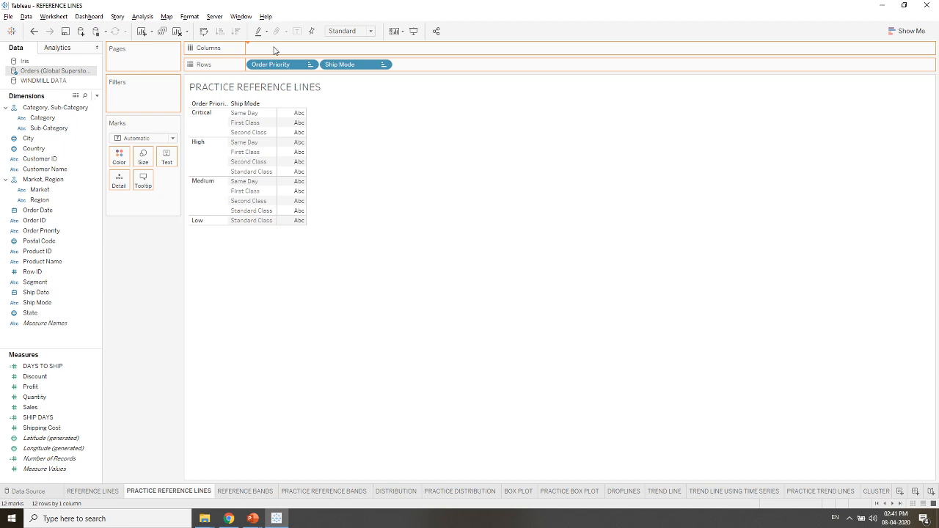
pyautogui.moveTo(274, 50); pyautogui.dragTo(275, 50)
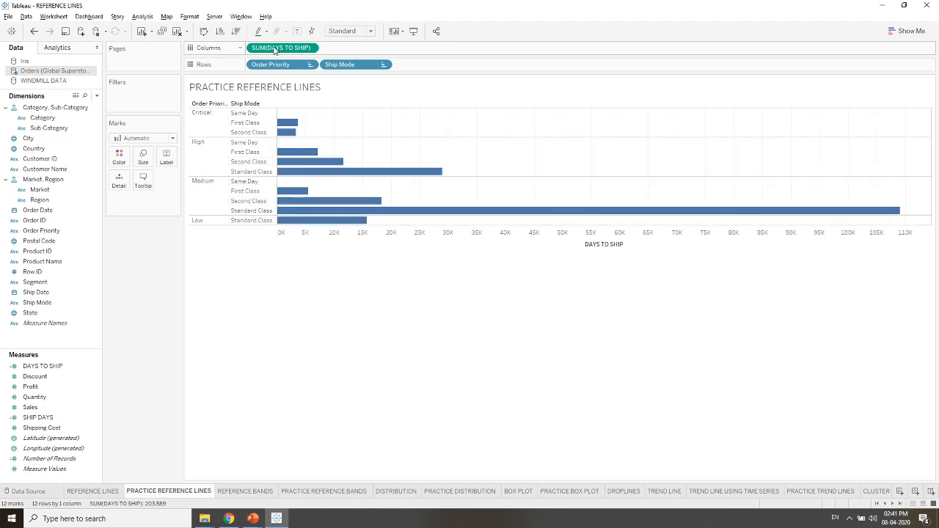
pyautogui.click(351, 31)
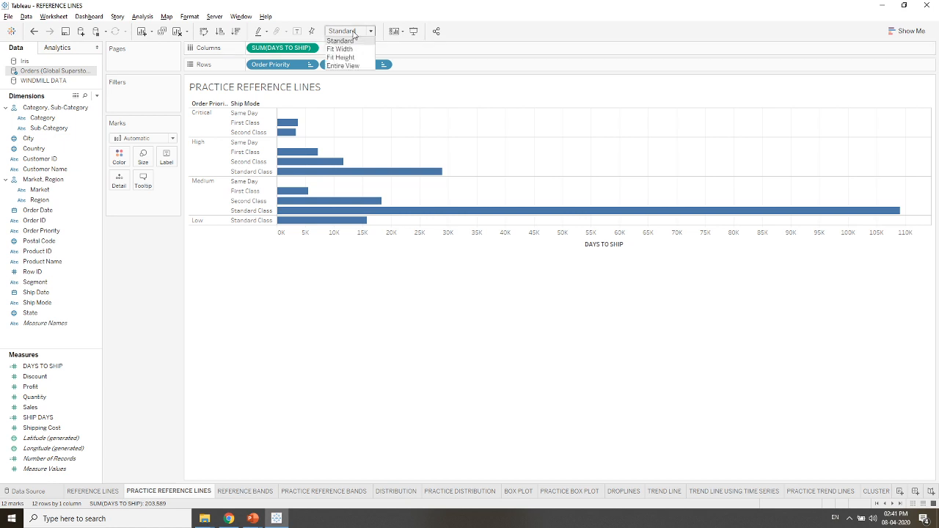
pyautogui.click(344, 65)
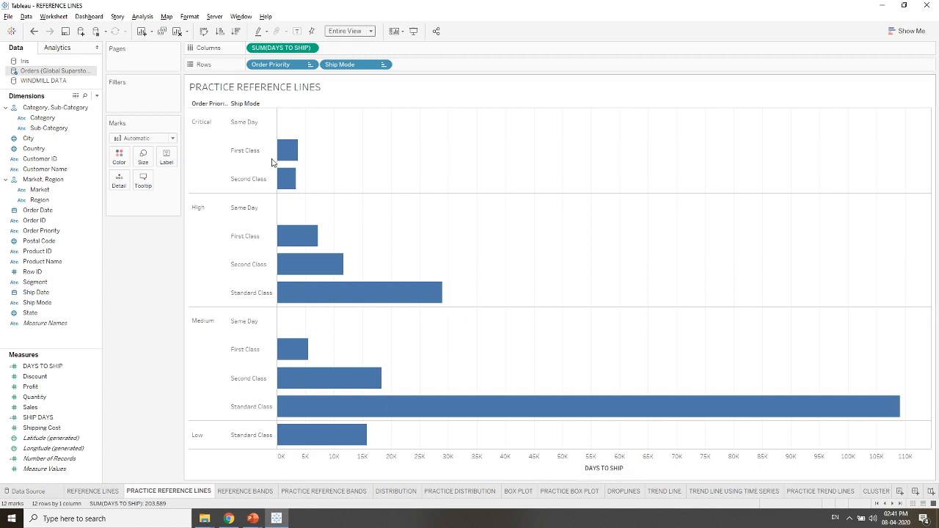
# - Change the aggregation of DAYS TO SHIP on Columns to Average
pyautogui.rightClick(277, 50)
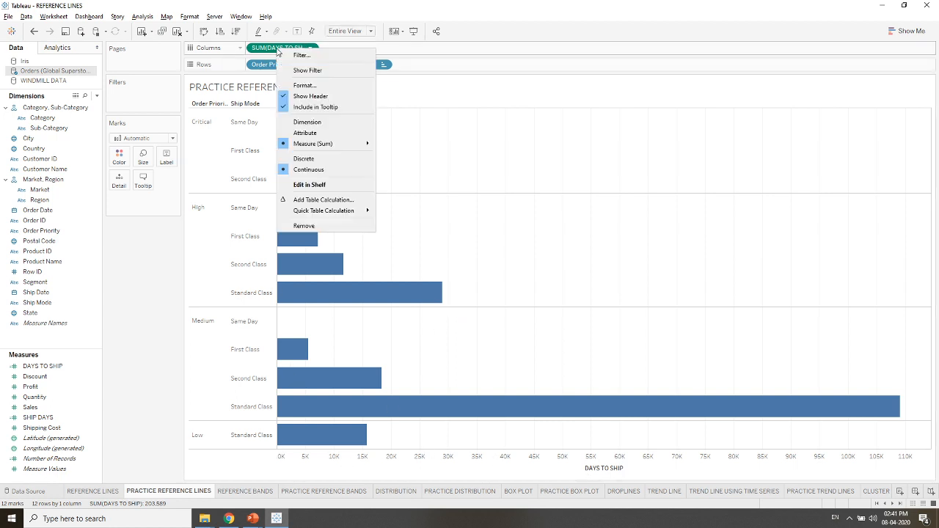
pyautogui.click(305, 133)
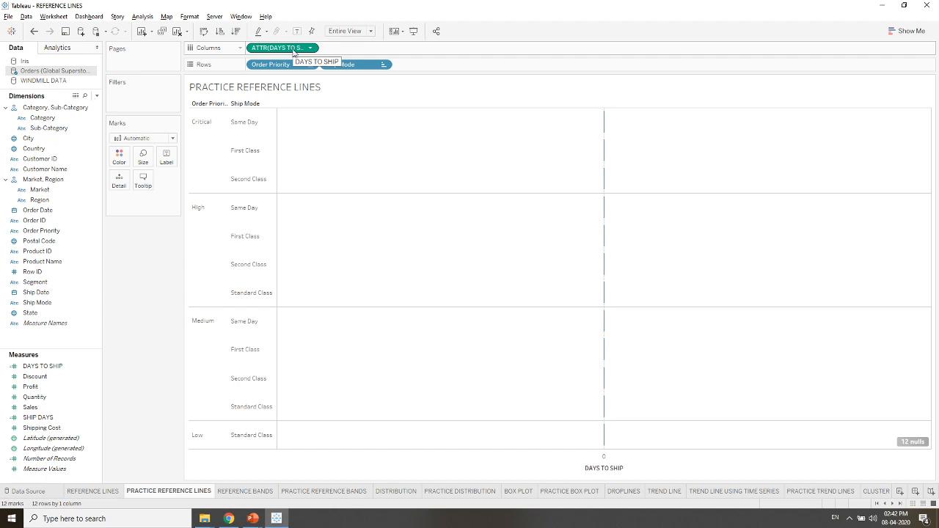
pyautogui.rightClick(293, 51)
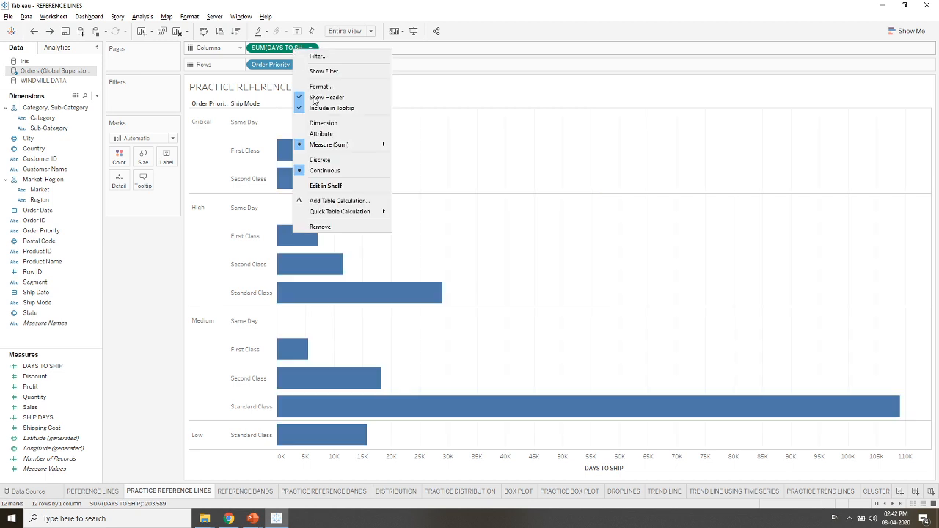
pyautogui.moveTo(362, 215)
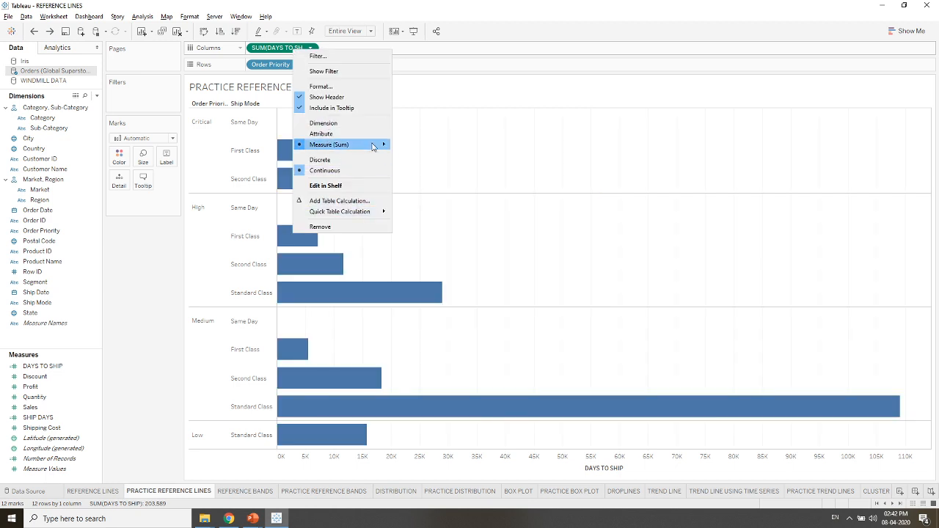
pyautogui.moveTo(362, 146)
pyautogui.click(413, 161)
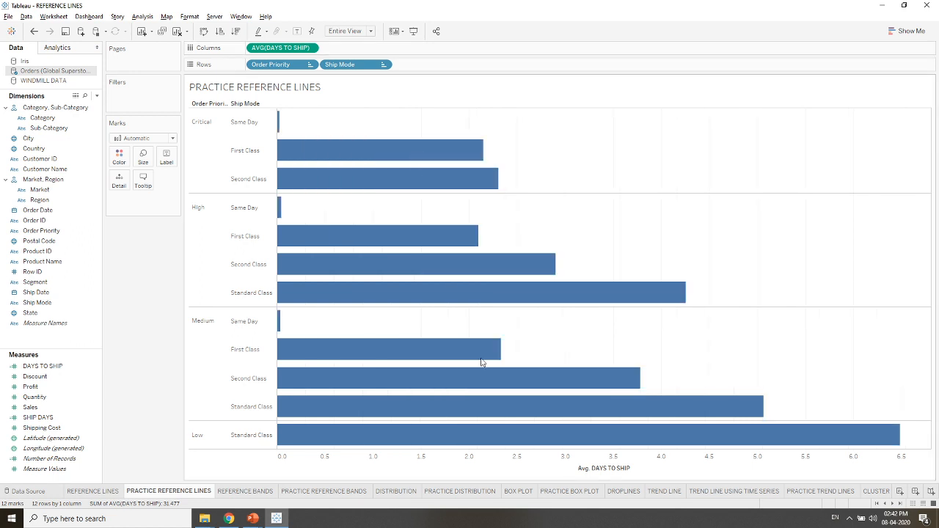
pyautogui.rightClick(499, 464)
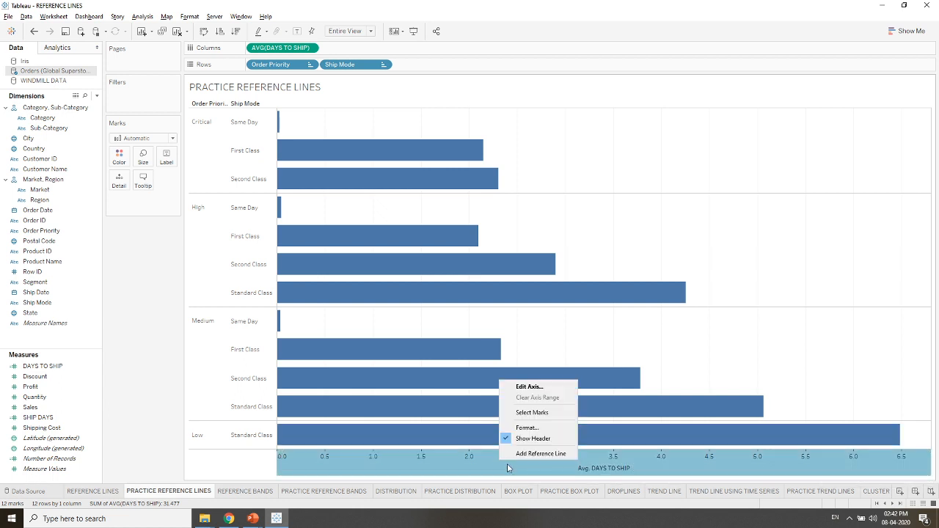
pyautogui.click(529, 386)
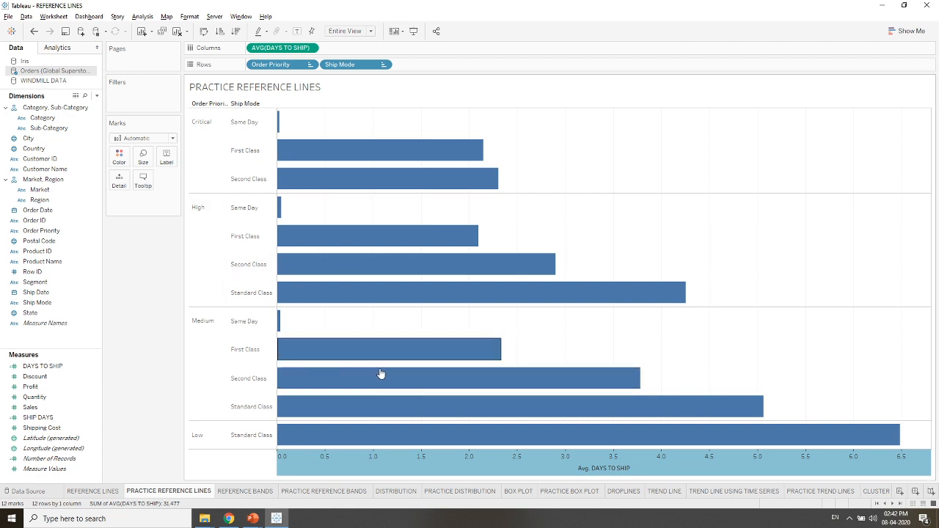
pyautogui.doubleClick(433, 463)
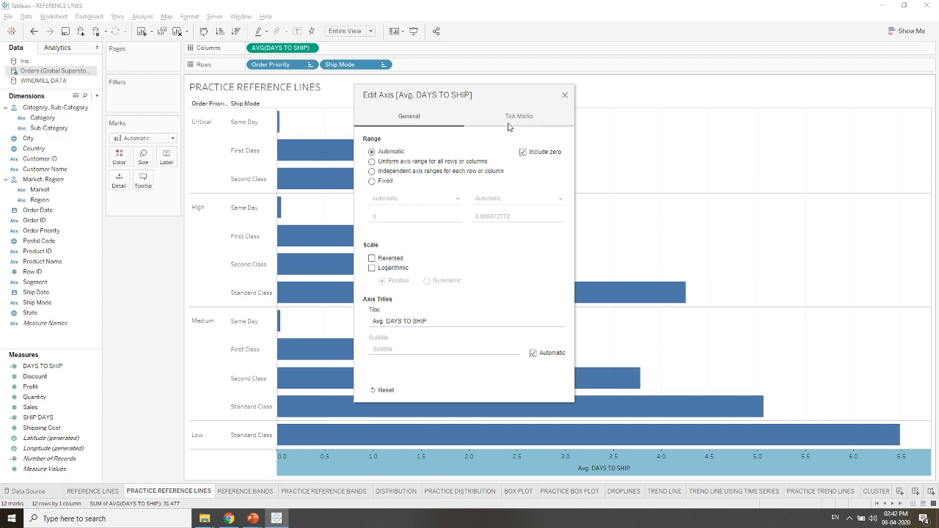
pyautogui.click(565, 95)
# - Format the Avg. DAYS TO SHIP axis numbers as Number (Custom) with 0 decimal places
pyautogui.rightClick(444, 470)
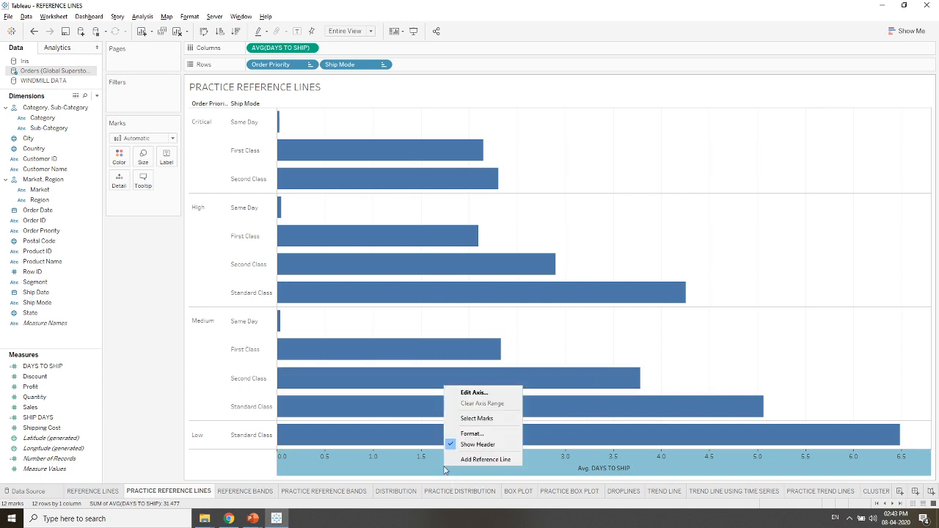
pyautogui.click(470, 433)
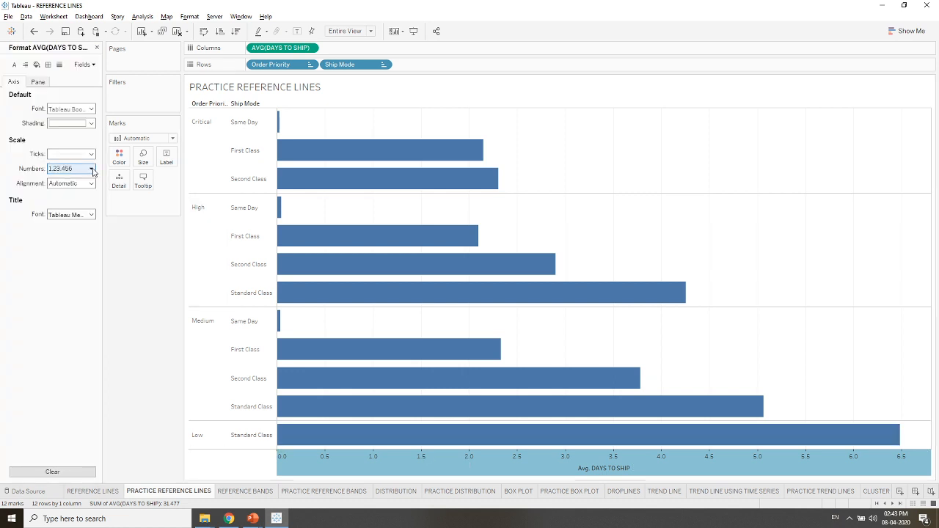
pyautogui.click(92, 169)
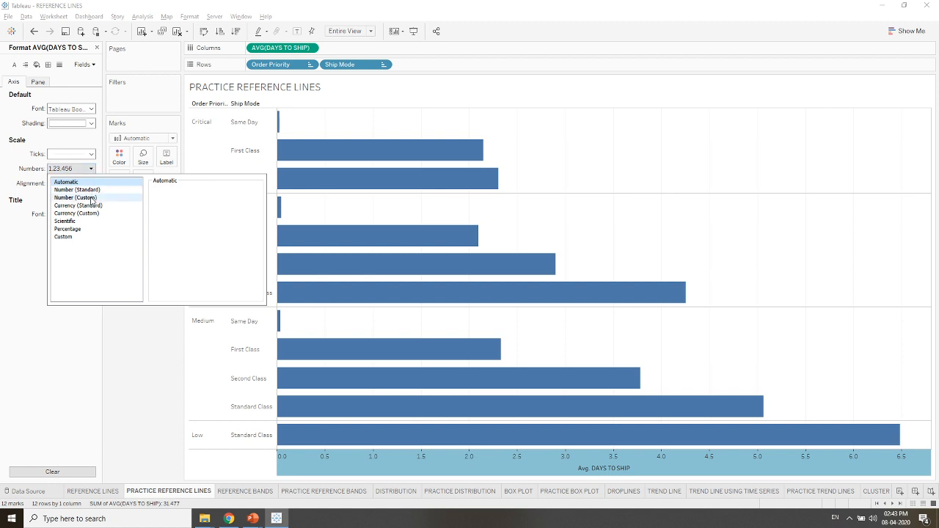
pyautogui.click(91, 198)
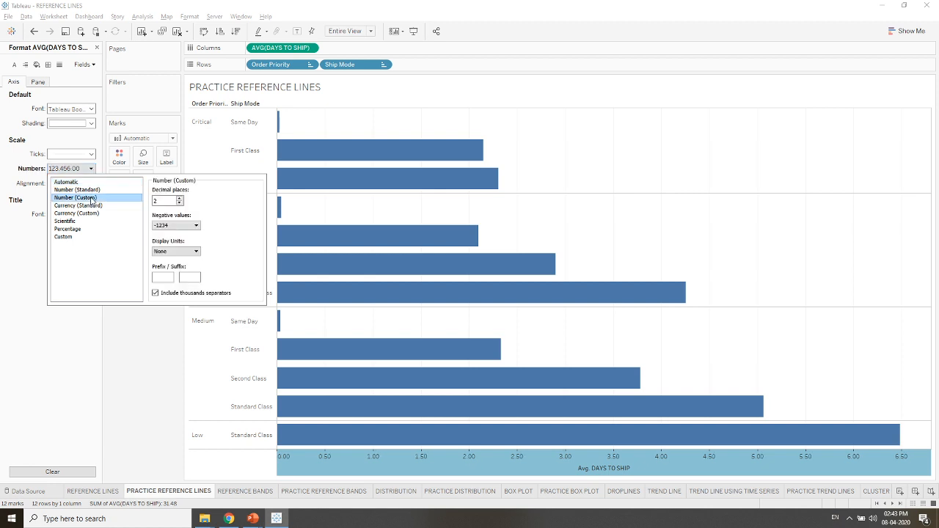
pyautogui.click(180, 203)
pyautogui.click(180, 203)
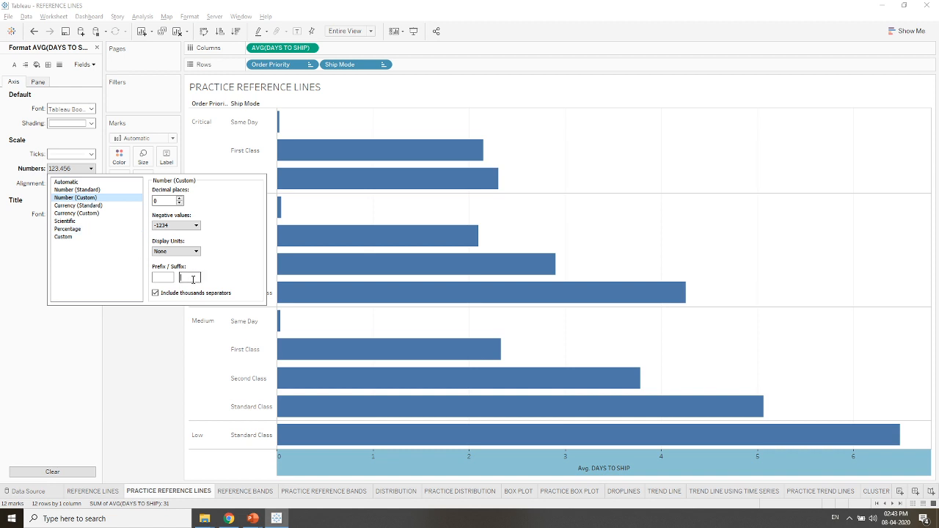
# - Add the suffix DAYS to the axis number format and close the formatting pane
pyautogui.write('DAys')
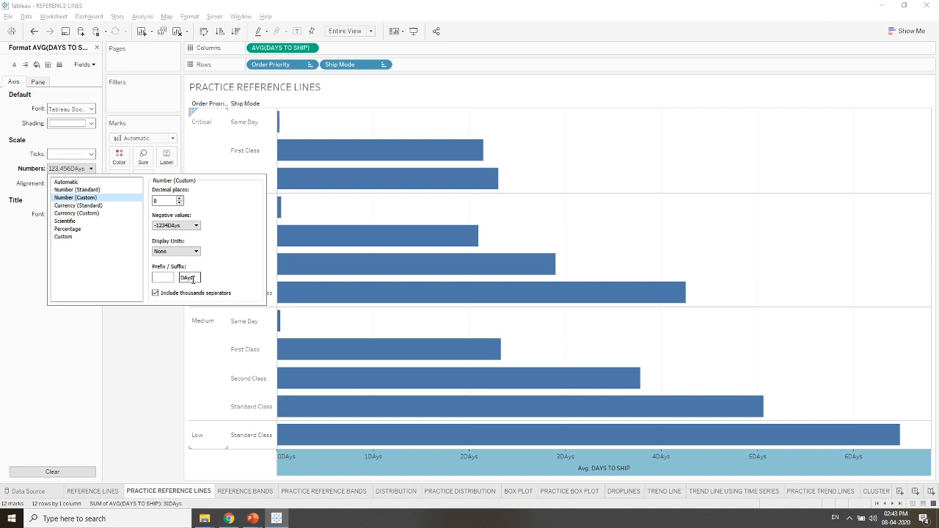
pyautogui.press('BackSpace')
pyautogui.press('BackSpace')
pyautogui.write('ys')
pyautogui.press('BackSpace')
pyautogui.press('BackSpace')
pyautogui.write('YS')
pyautogui.click(168, 319)
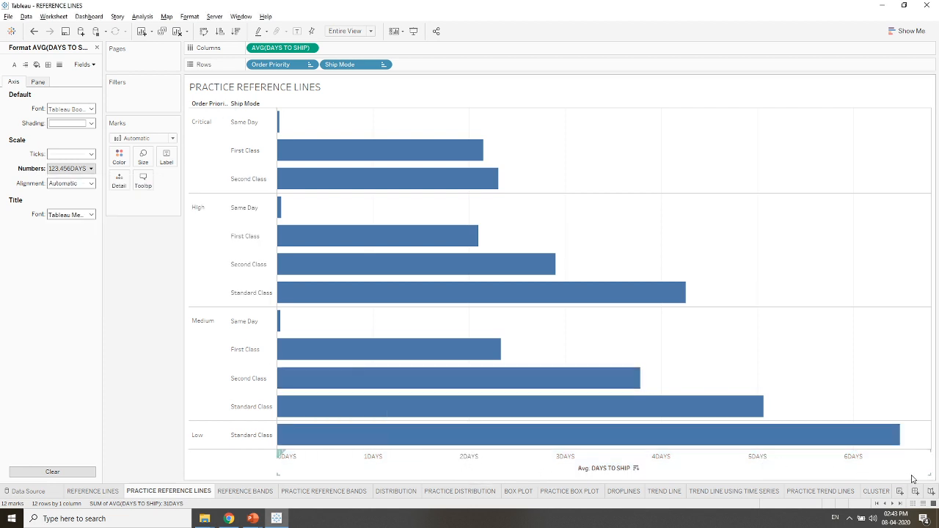
pyautogui.moveTo(894, 449)
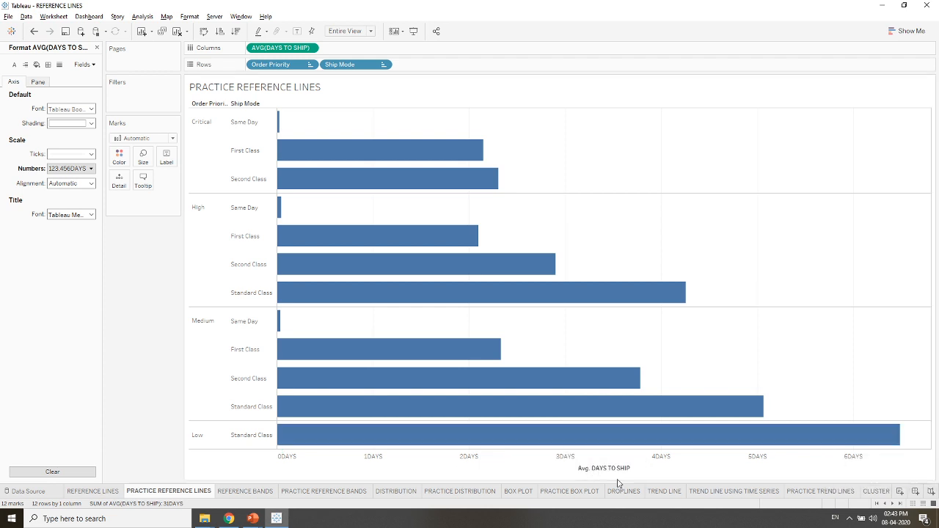
pyautogui.click(97, 48)
# - Change the mark type to Circle and color the marks by Order Priority
pyautogui.click(173, 139)
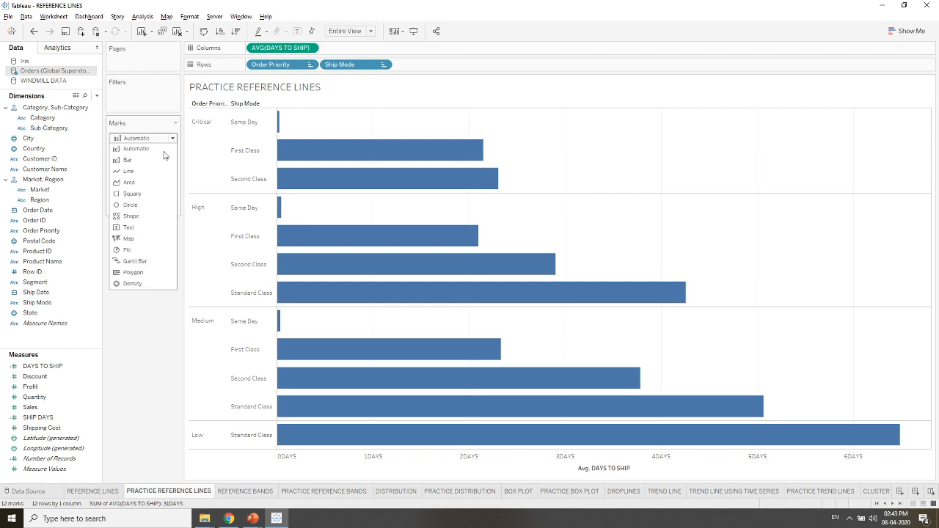
pyautogui.click(137, 210)
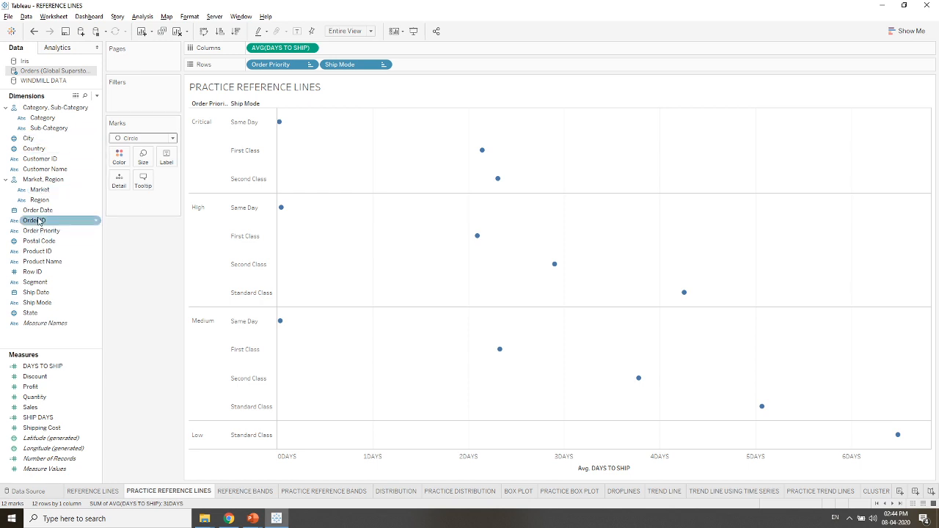
pyautogui.moveTo(37, 221); pyautogui.dragTo(119, 162)
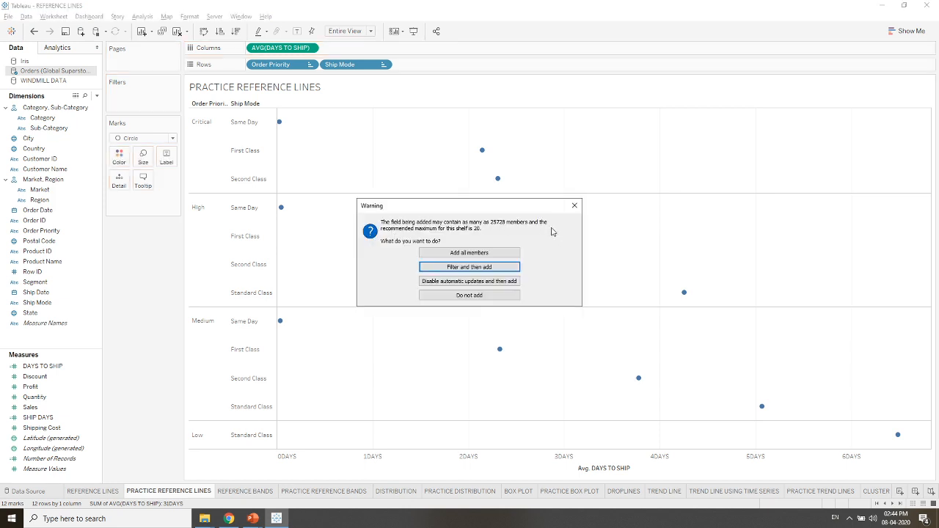
pyautogui.click(573, 206)
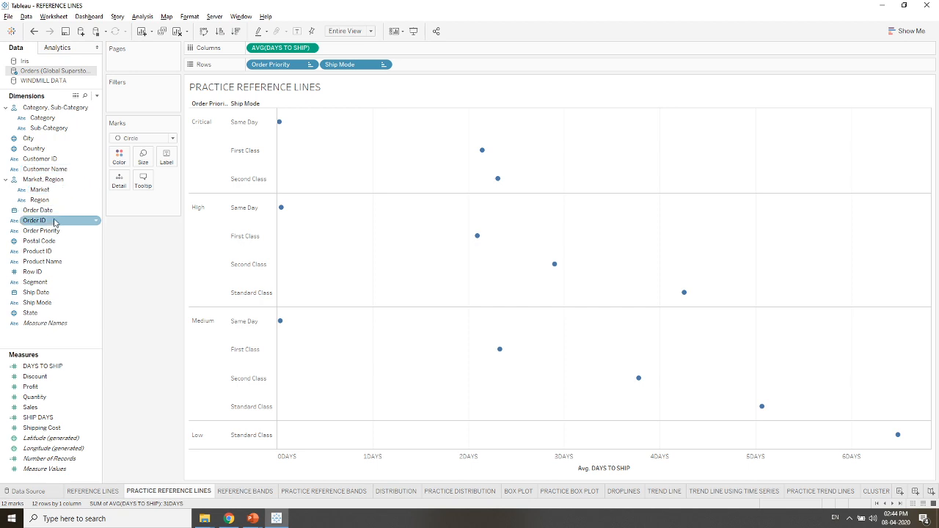
pyautogui.moveTo(41, 231); pyautogui.dragTo(125, 154)
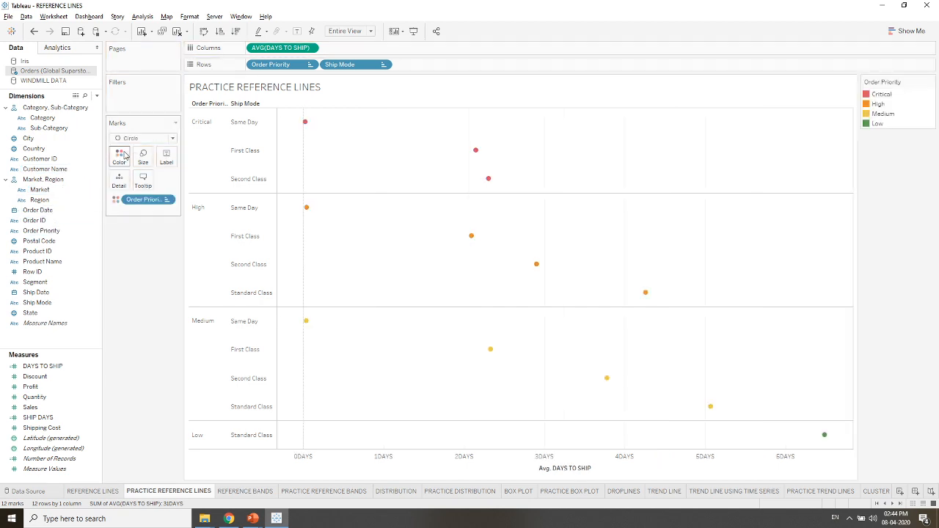
# - Add Customer ID with all members as mark detail and enlarge the circles
pyautogui.moveTo(40, 158); pyautogui.dragTo(144, 185)
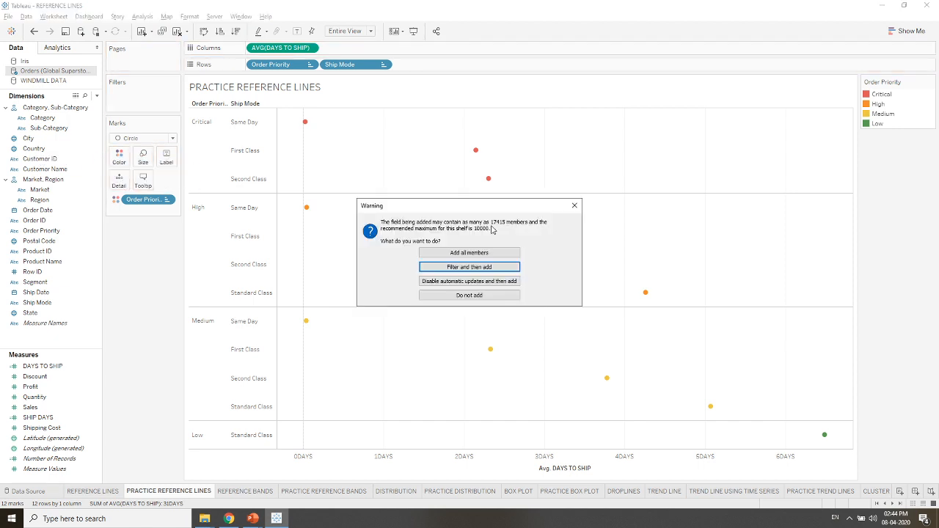
pyautogui.click(479, 251)
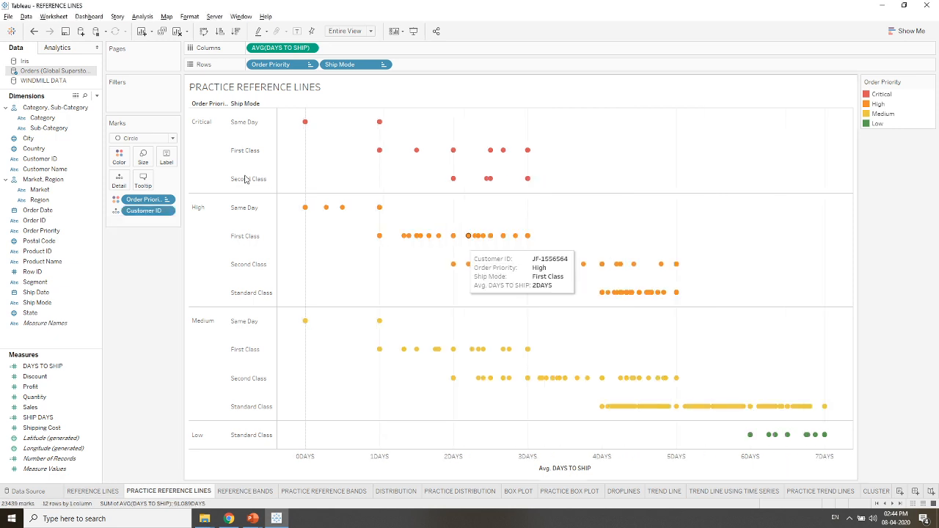
pyautogui.click(144, 158)
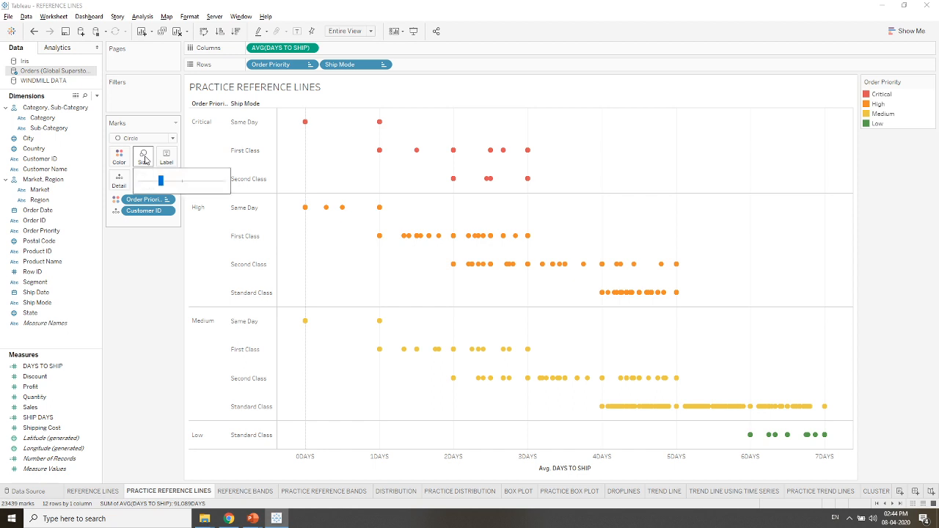
pyautogui.click(196, 183)
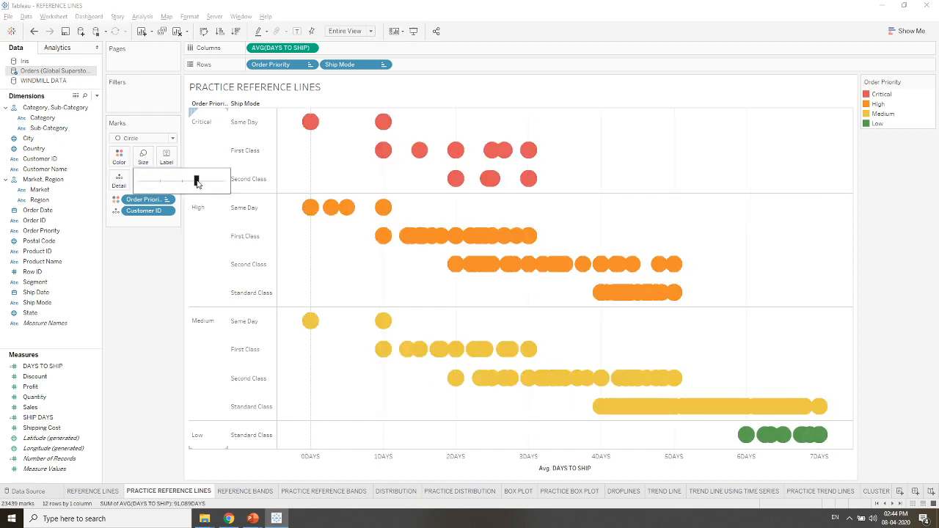
pyautogui.moveTo(197, 182); pyautogui.dragTo(188, 184)
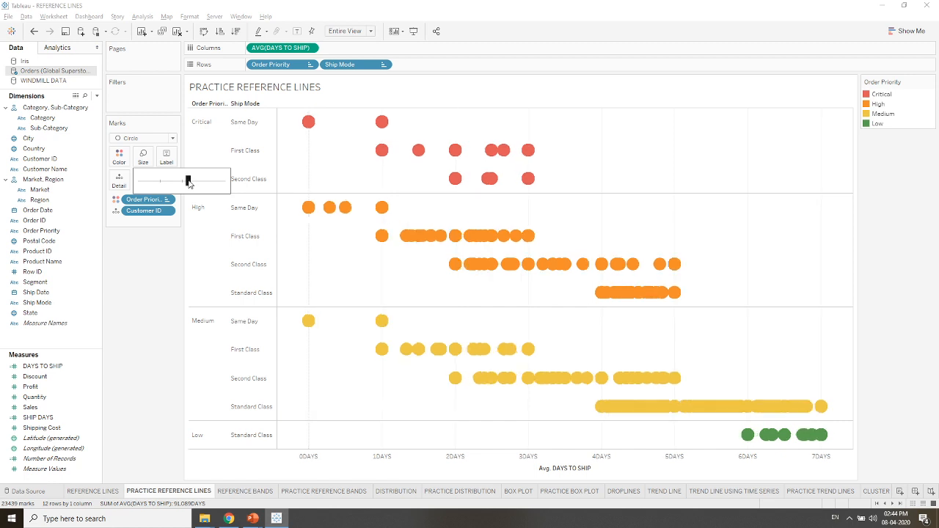
# - Set the circles' opacity to 59% and give them a black border
pyautogui.click(119, 157)
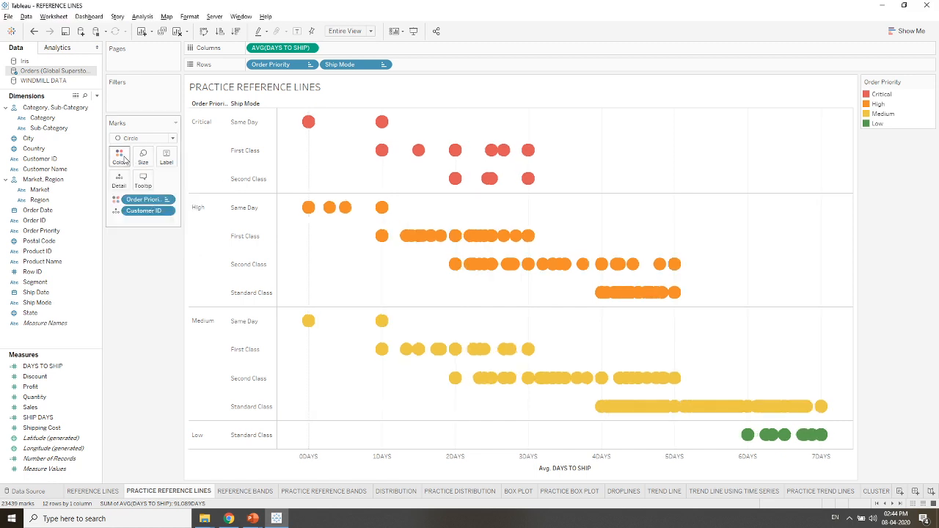
pyautogui.click(123, 158)
pyautogui.moveTo(160, 211); pyautogui.dragTo(148, 212)
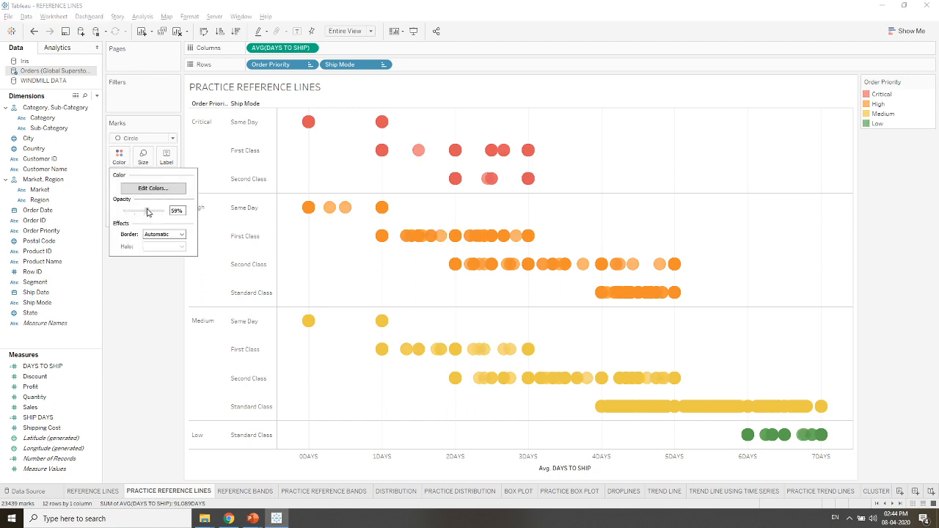
pyautogui.click(181, 234)
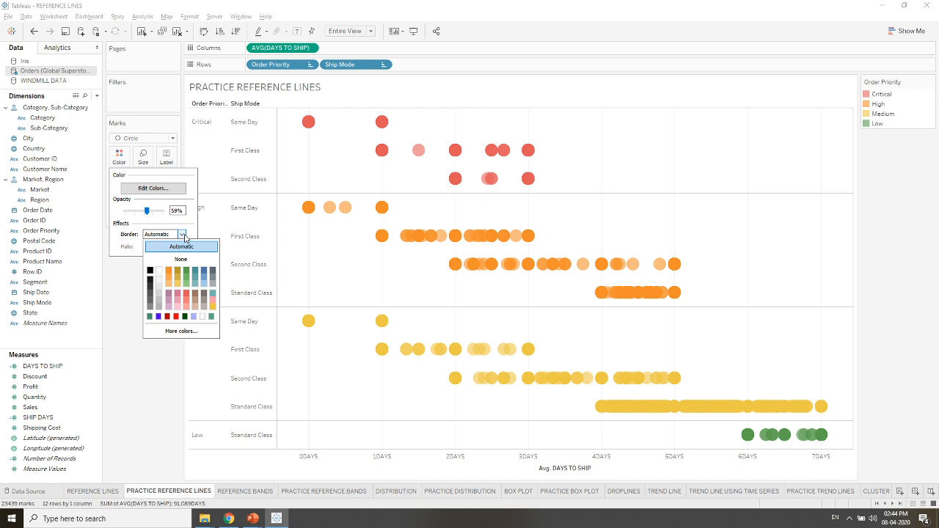
pyautogui.click(150, 272)
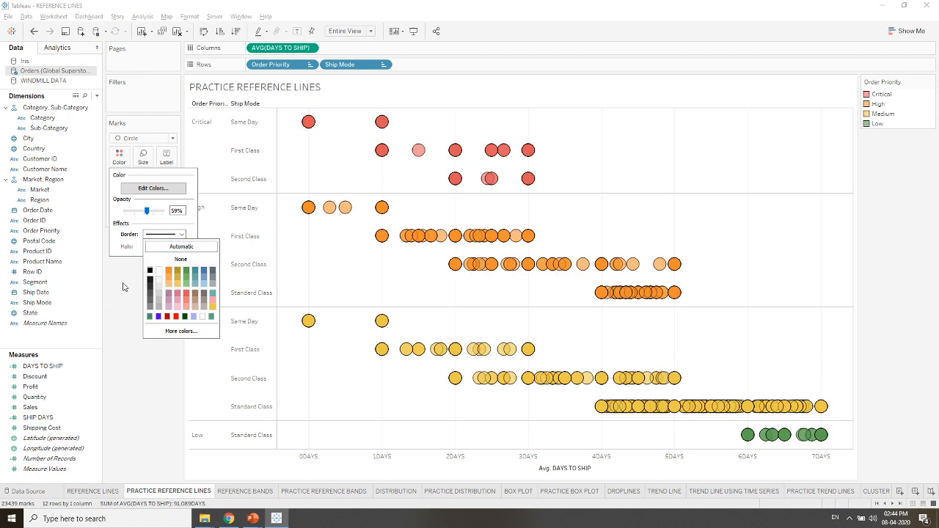
pyautogui.click(123, 287)
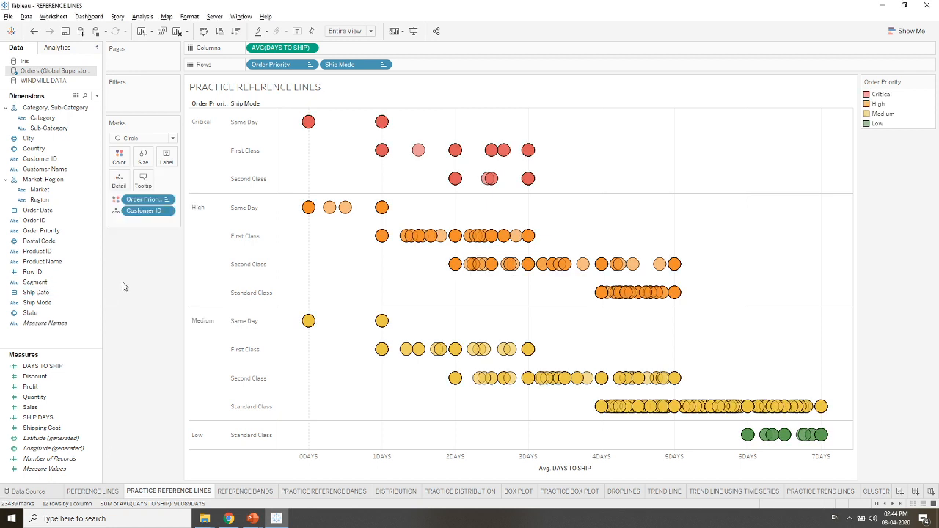
# - Add a reference line to the Avg. DAYS TO SHIP axis, scoped per pane and using the average of AVG(DAYS TO SHIP)
pyautogui.rightClick(409, 463)
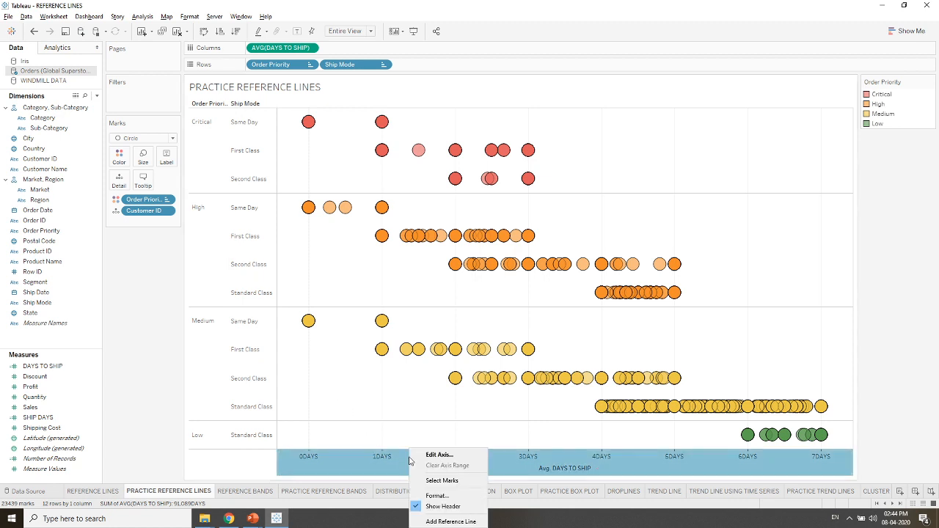
pyautogui.click(437, 520)
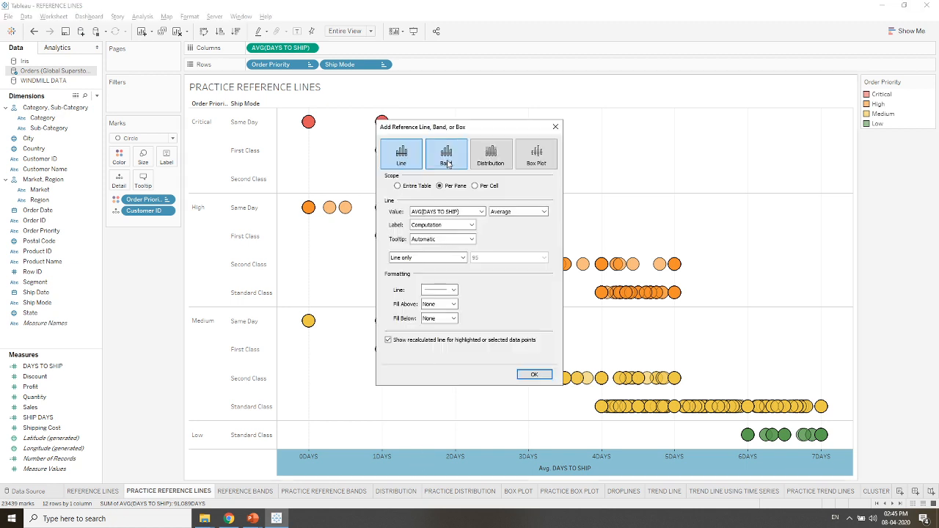
pyautogui.moveTo(342, 128); pyautogui.dragTo(82, 97)
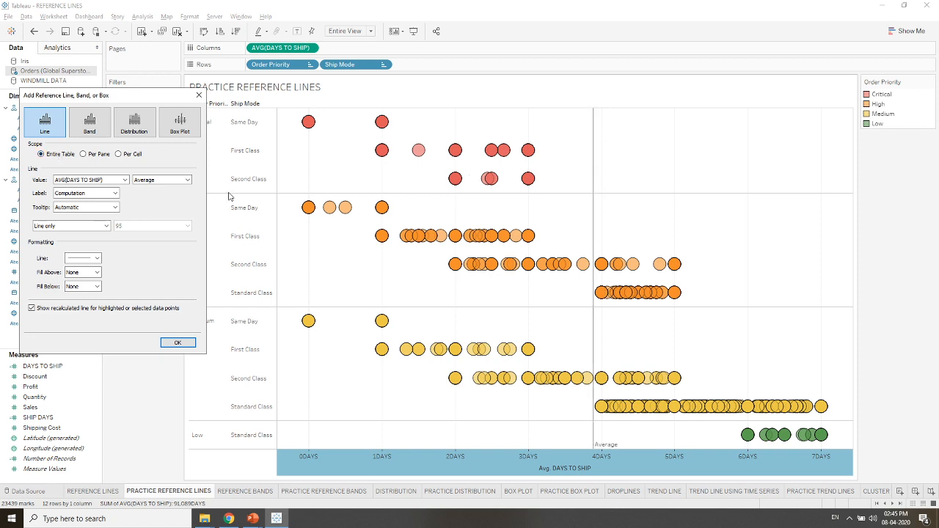
pyautogui.click(102, 155)
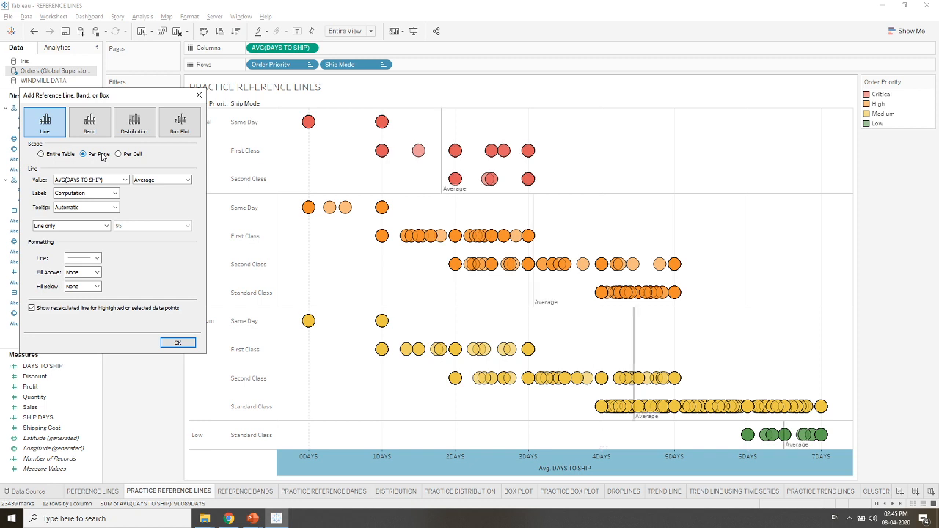
pyautogui.click(125, 179)
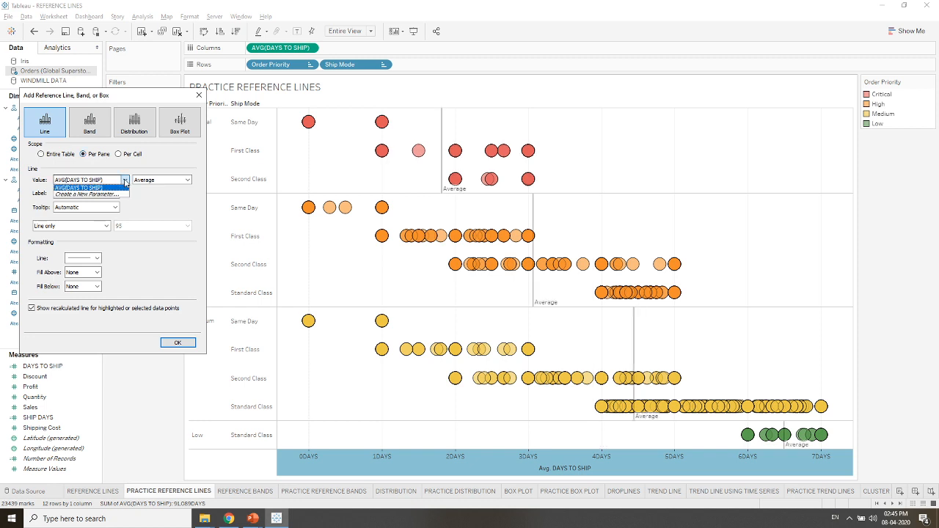
pyautogui.click(125, 182)
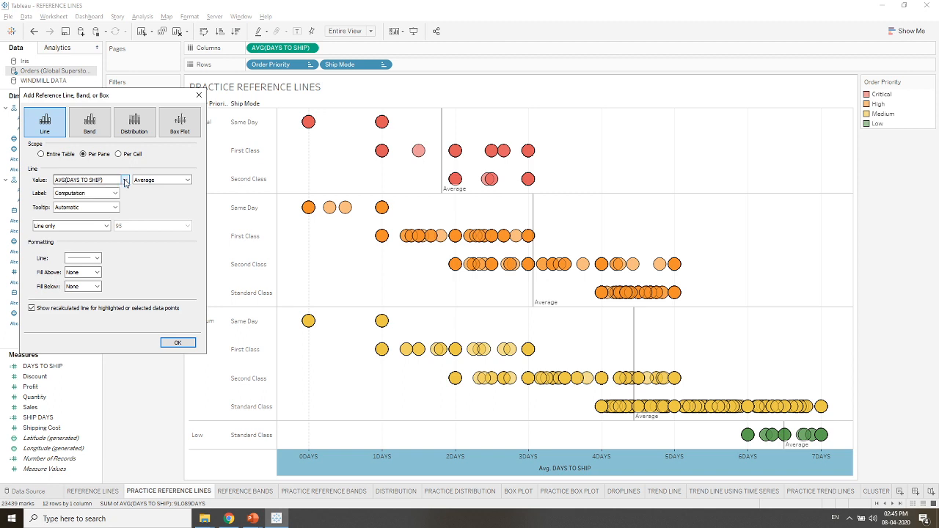
pyautogui.click(187, 181)
pyautogui.click(189, 183)
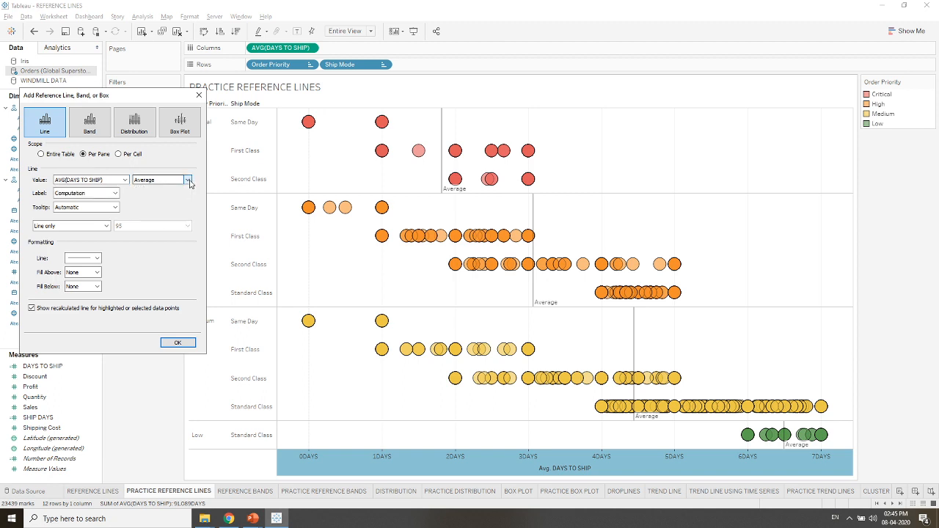
# - Set the reference line's label type to Custom
pyautogui.click(115, 194)
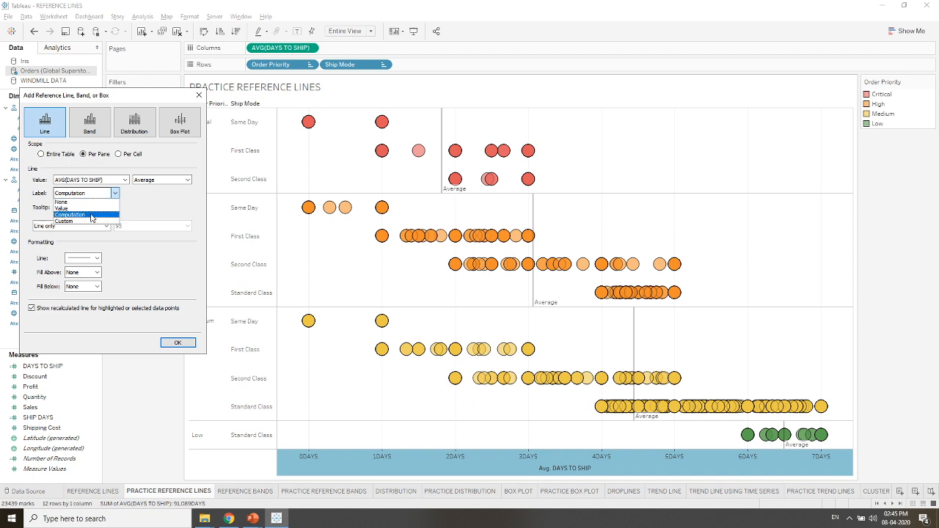
pyautogui.click(86, 211)
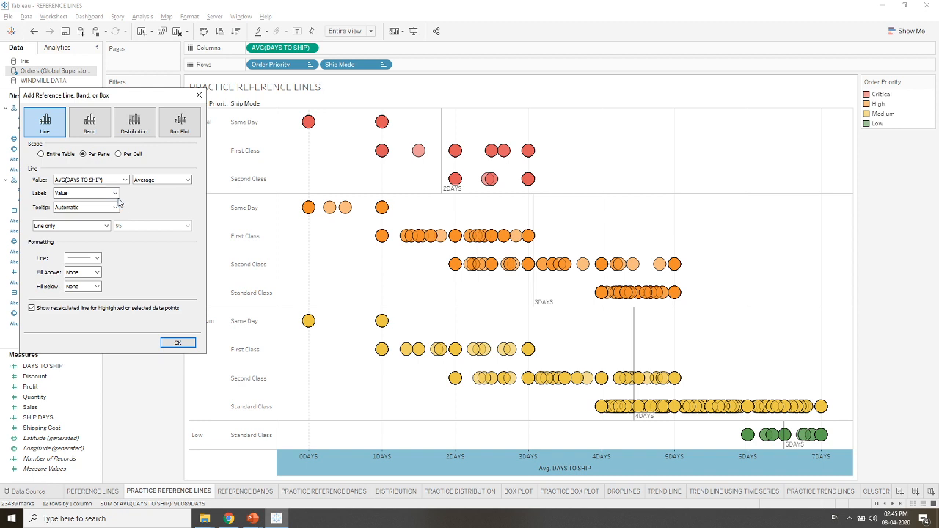
pyautogui.click(115, 193)
pyautogui.click(86, 211)
pyautogui.click(188, 192)
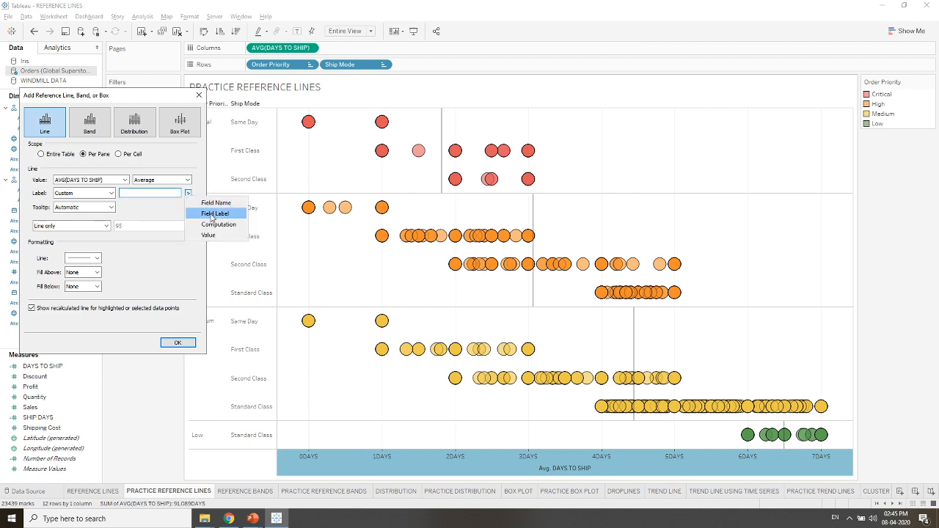
pyautogui.click(209, 203)
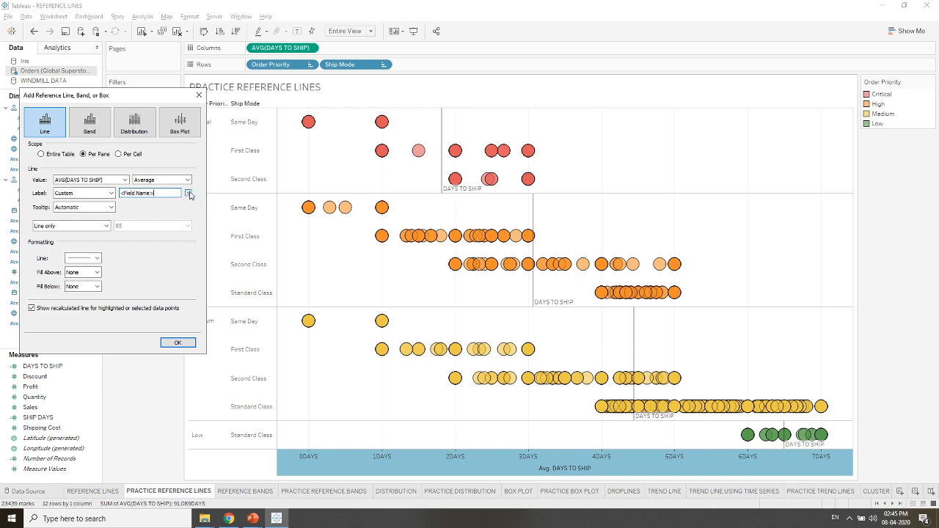
pyautogui.moveTo(153, 193); pyautogui.dragTo(120, 193)
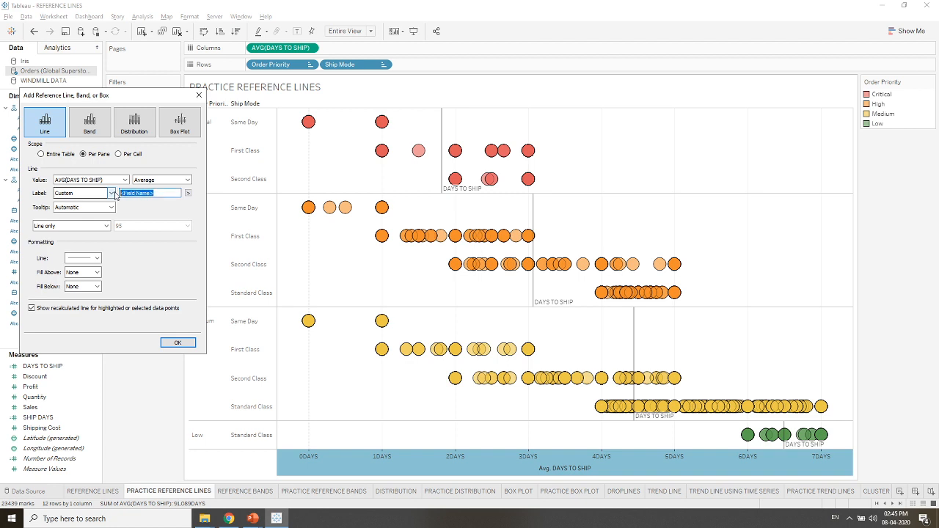
pyautogui.press('BackSpace')
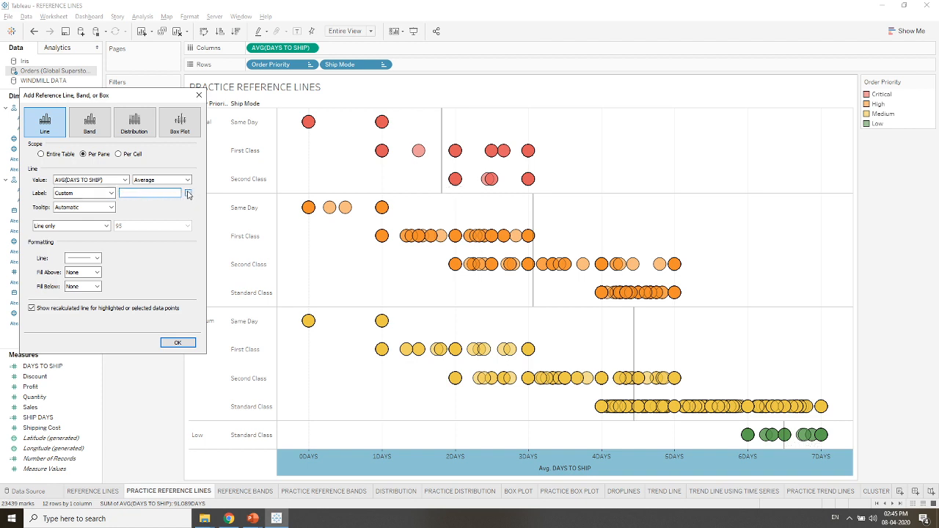
# - Compose the reference line's custom label from the Computation and Value placeholders, separated by a space
pyautogui.click(188, 193)
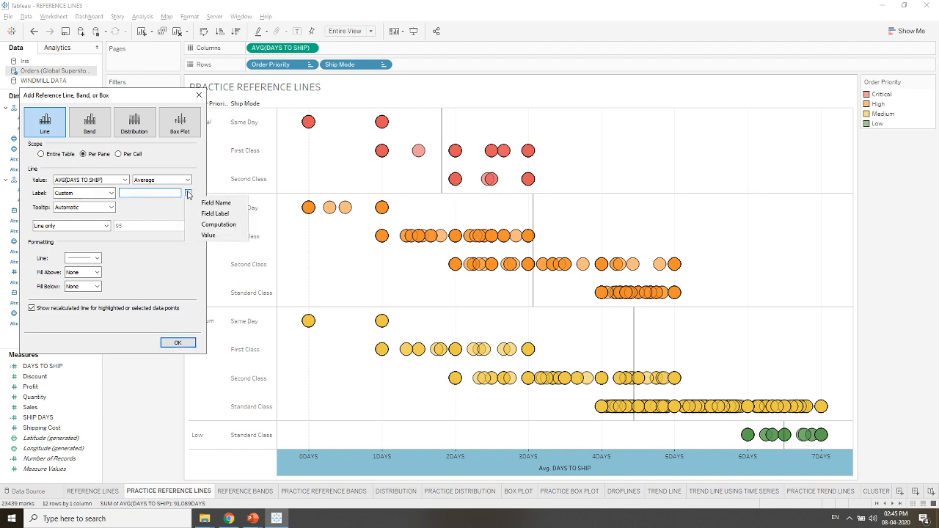
pyautogui.click(206, 224)
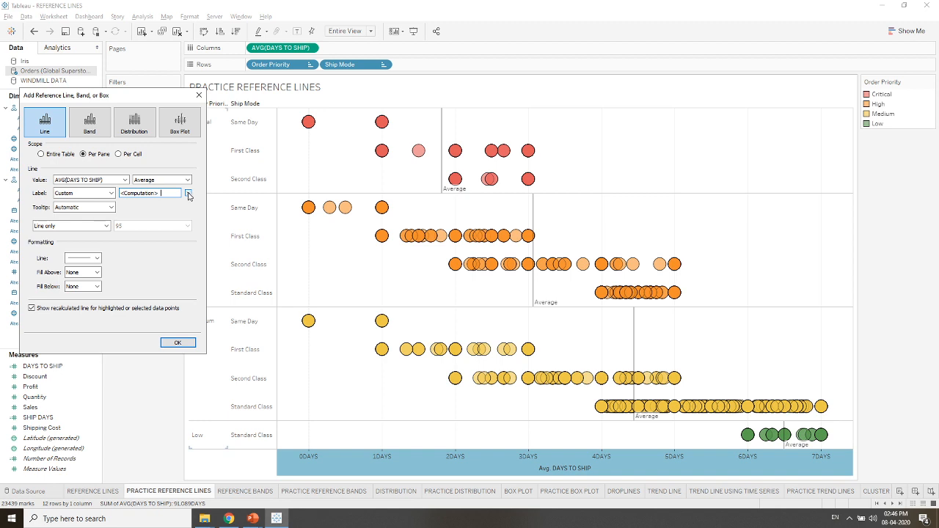
pyautogui.click(188, 192)
pyautogui.click(207, 234)
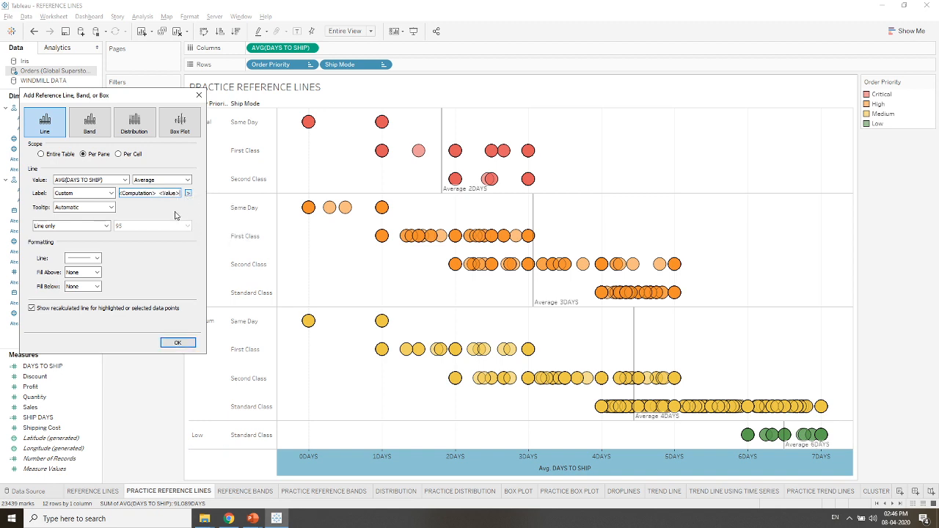
# - Display the reference line together with its confidence interval
pyautogui.click(106, 225)
pyautogui.click(105, 226)
pyautogui.click(106, 227)
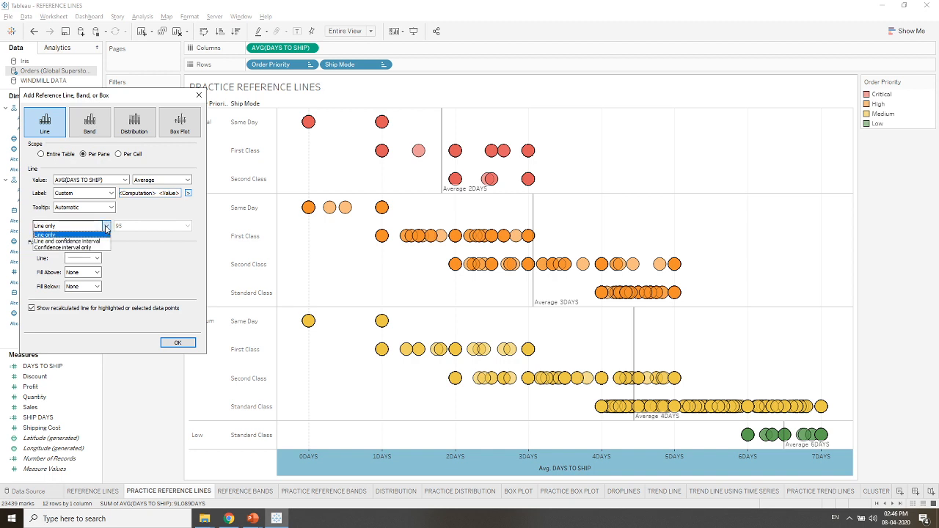
pyautogui.click(94, 241)
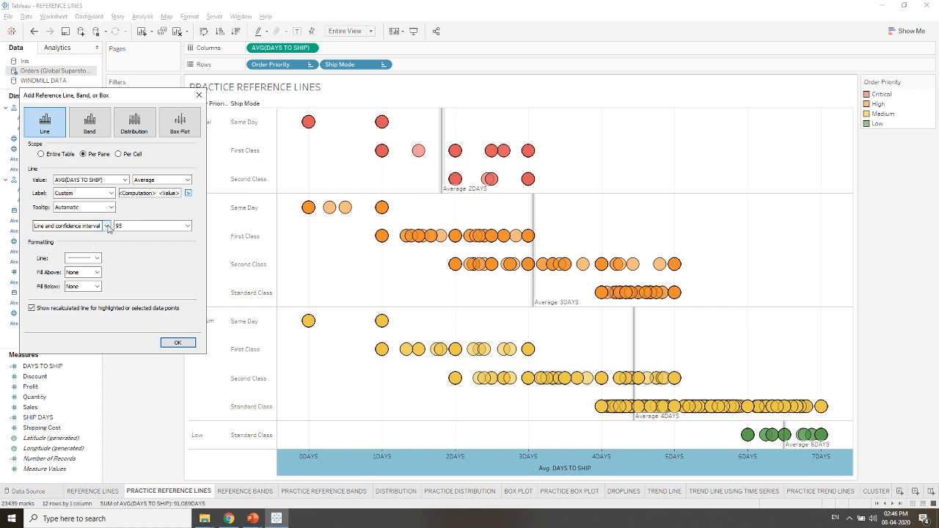
# - Format the reference line as a solid black line in the second-thickest weight and apply the reference line settings
pyautogui.click(100, 259)
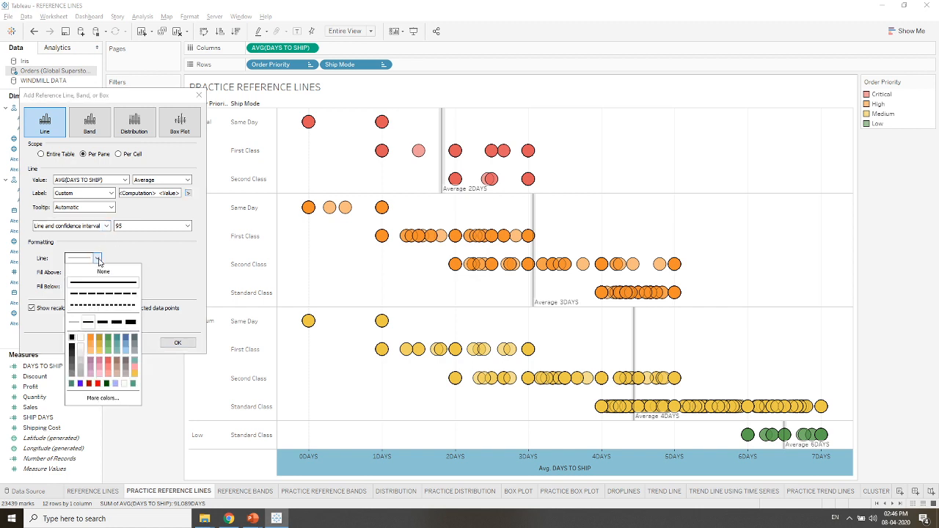
pyautogui.click(116, 323)
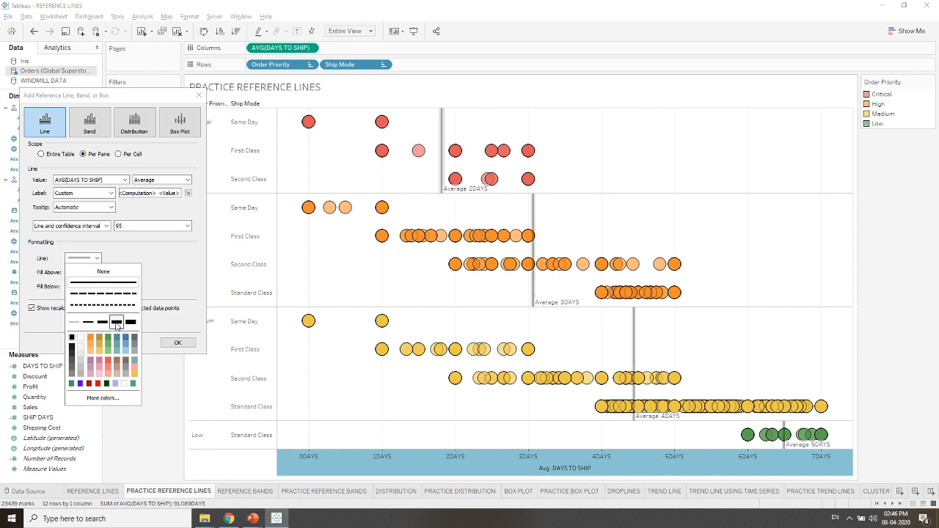
pyautogui.click(72, 354)
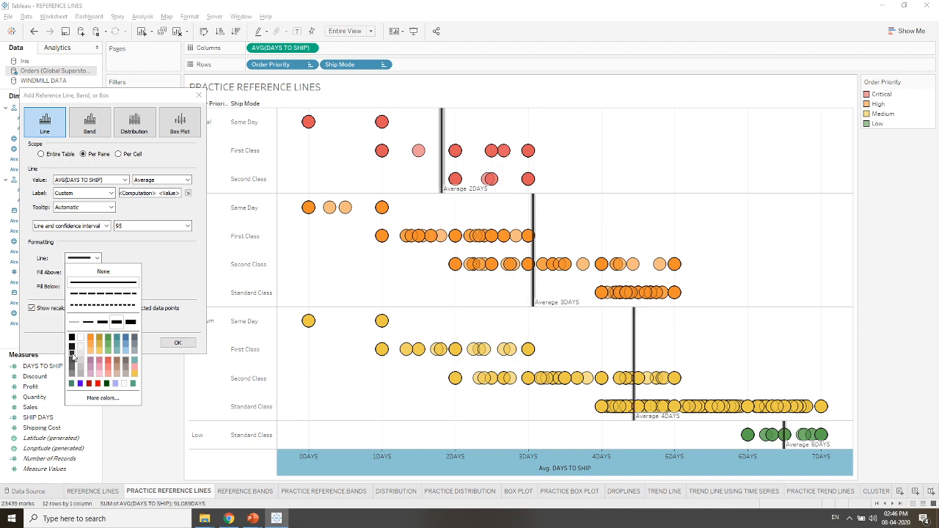
pyautogui.click(166, 283)
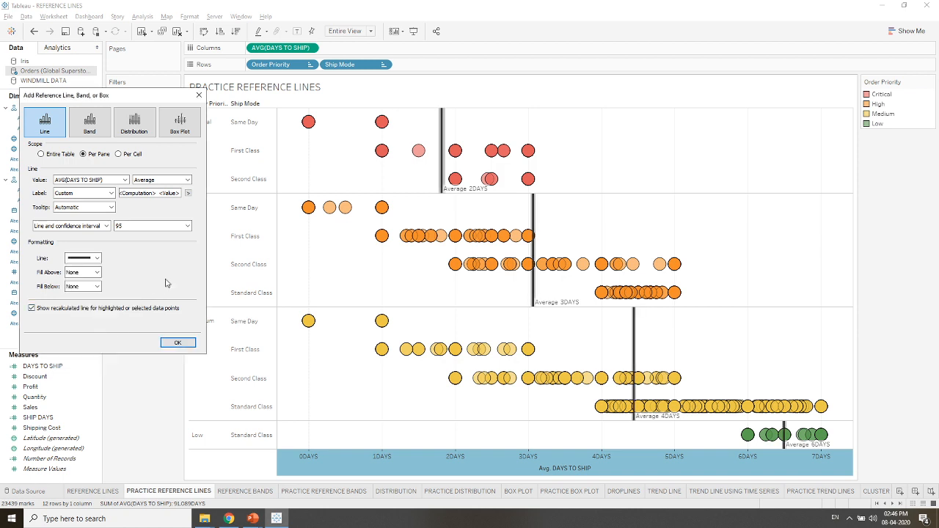
pyautogui.click(176, 343)
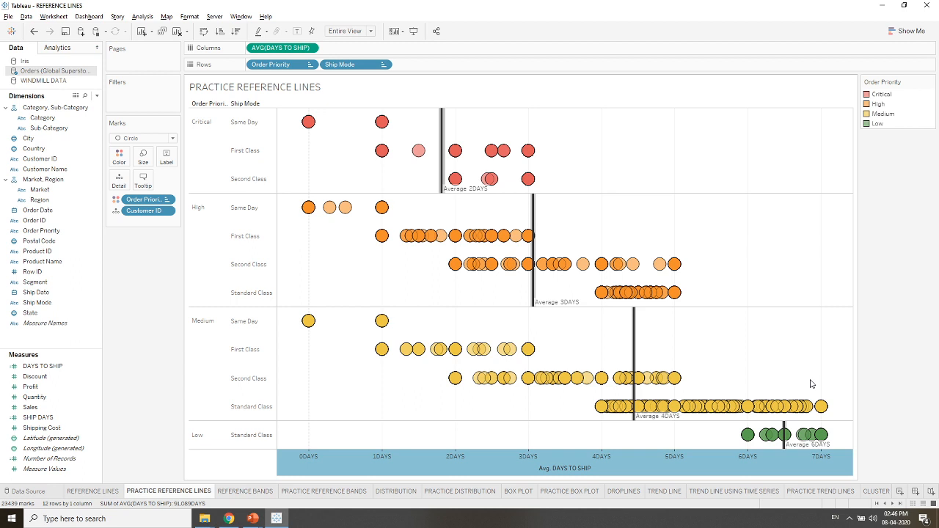
# - Review the example chart on the REFERENCE BANDS sheet and open the PRACTICE REFERENCE BANDS sheet
pyautogui.click(247, 490)
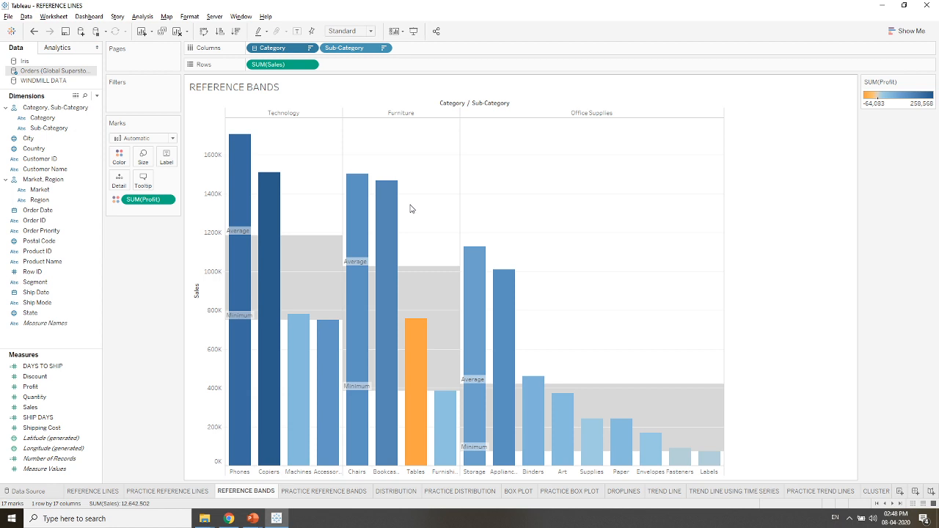
pyautogui.moveTo(440, 392)
pyautogui.click(323, 490)
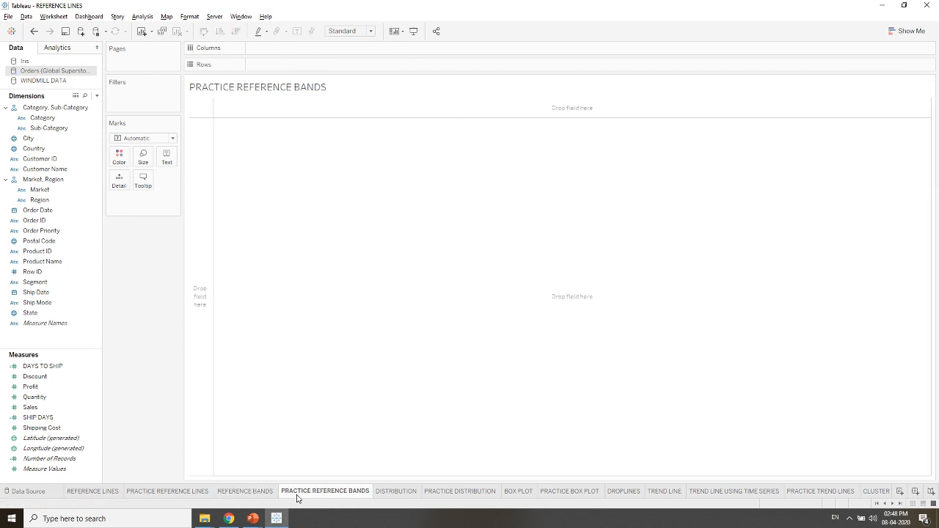
# - Build a bar chart with the Category hierarchy expanded to Sub-Category on Columns and SUM(Sales) on Rows
pyautogui.click(52, 110)
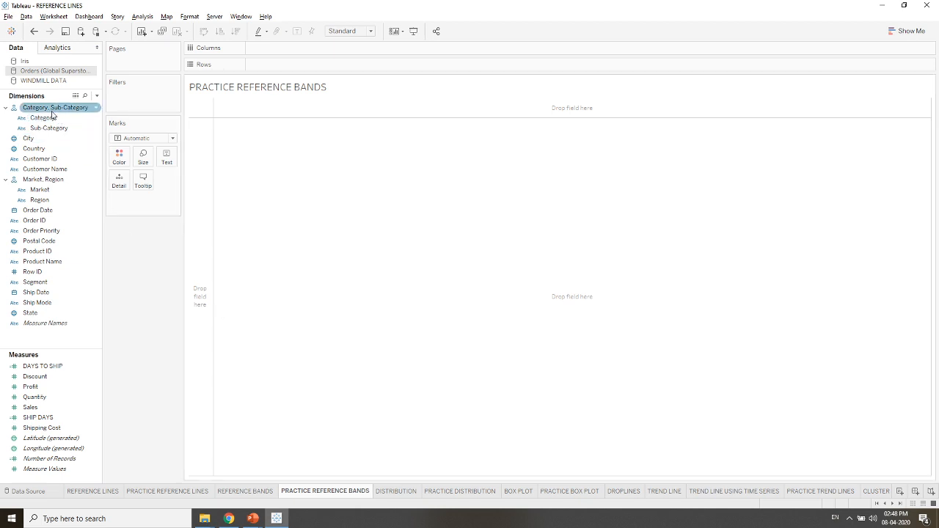
pyautogui.moveTo(51, 114); pyautogui.dragTo(286, 52)
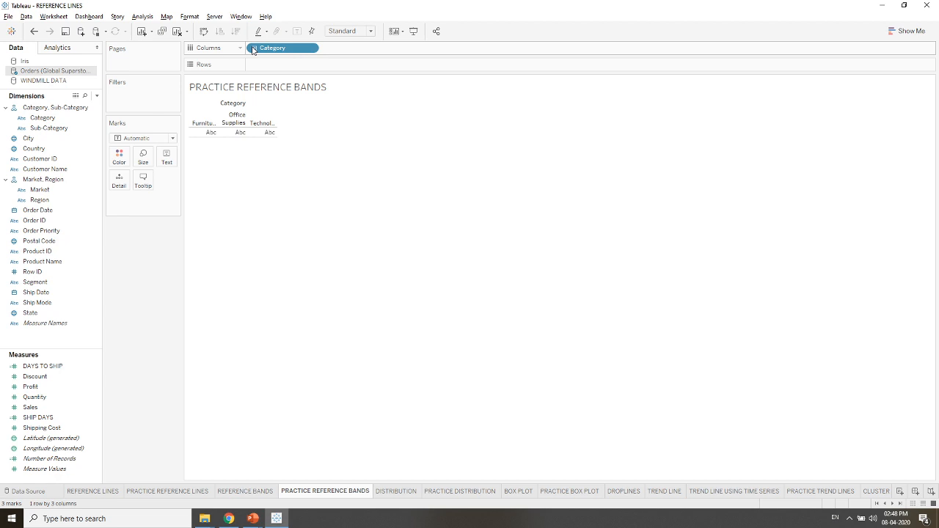
pyautogui.click(253, 49)
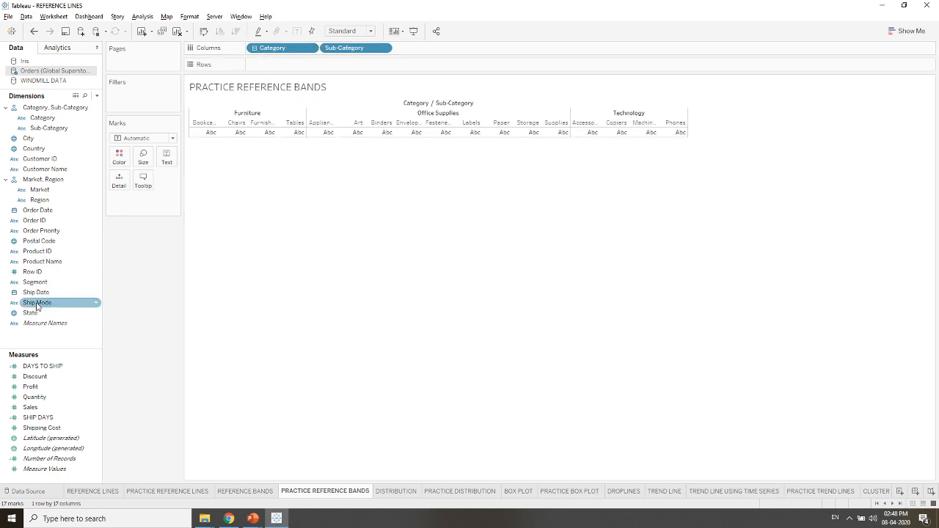
pyautogui.moveTo(33, 408); pyautogui.dragTo(273, 65)
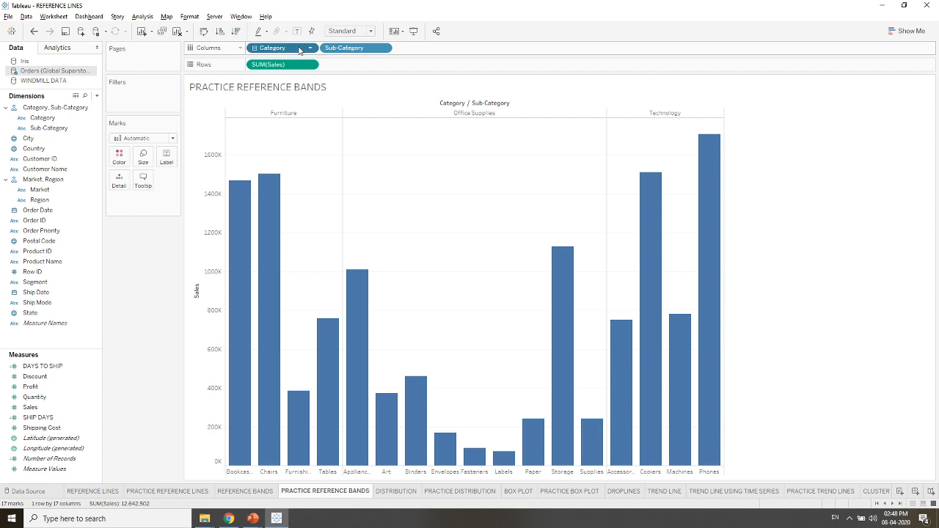
# - Sort Category in descending order by the field Sales with Sum aggregation and close the sort settings
pyautogui.rightClick(299, 50)
pyautogui.click(313, 95)
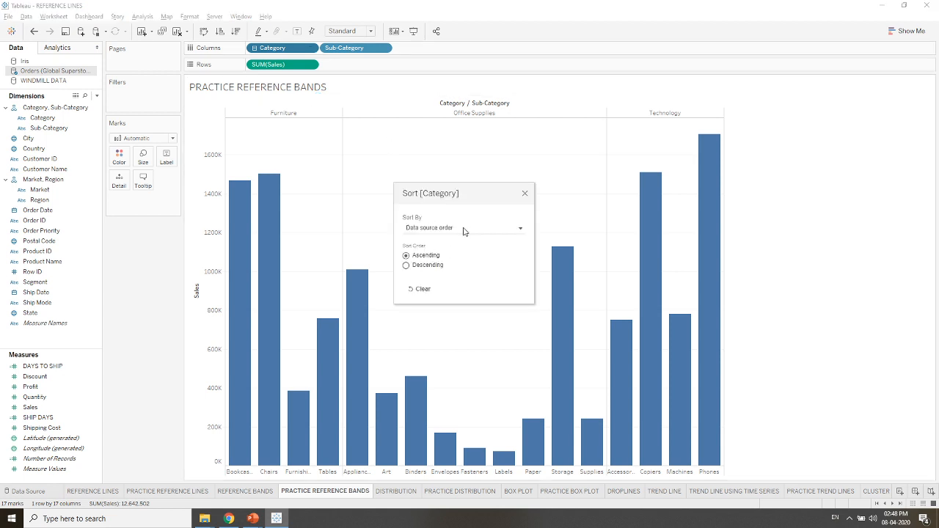
pyautogui.click(407, 266)
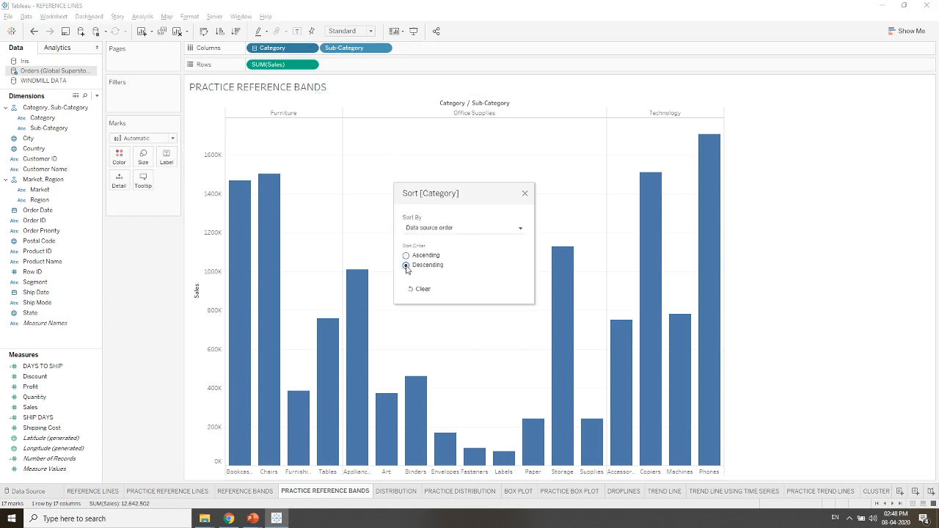
pyautogui.click(450, 229)
pyautogui.click(420, 254)
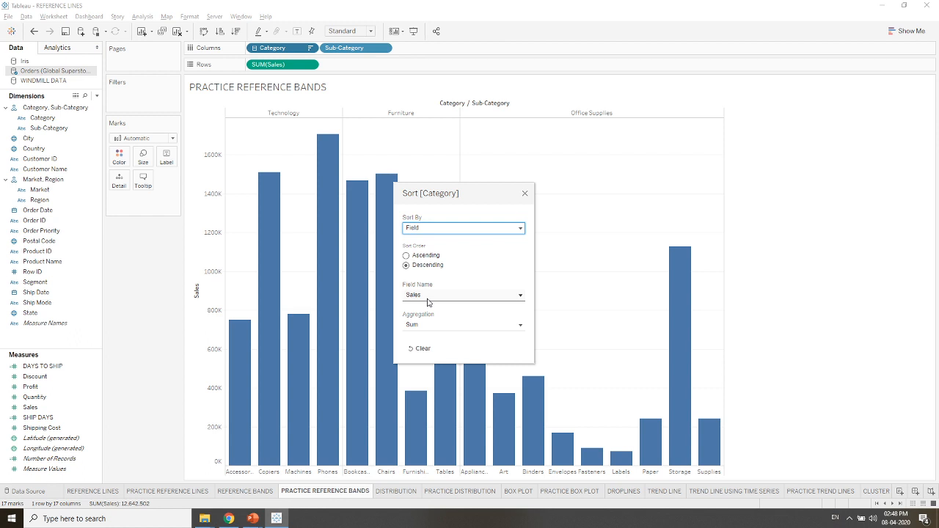
pyautogui.click(420, 257)
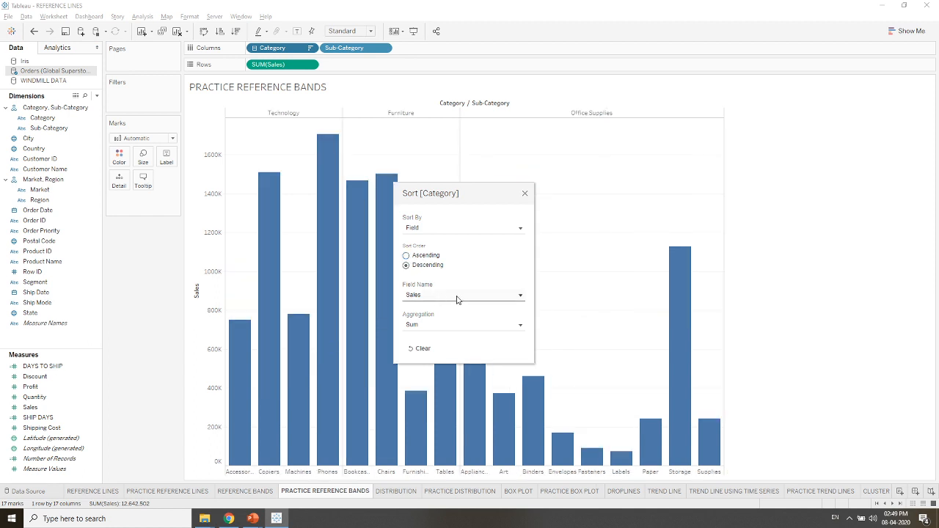
pyautogui.click(457, 298)
pyautogui.click(457, 298)
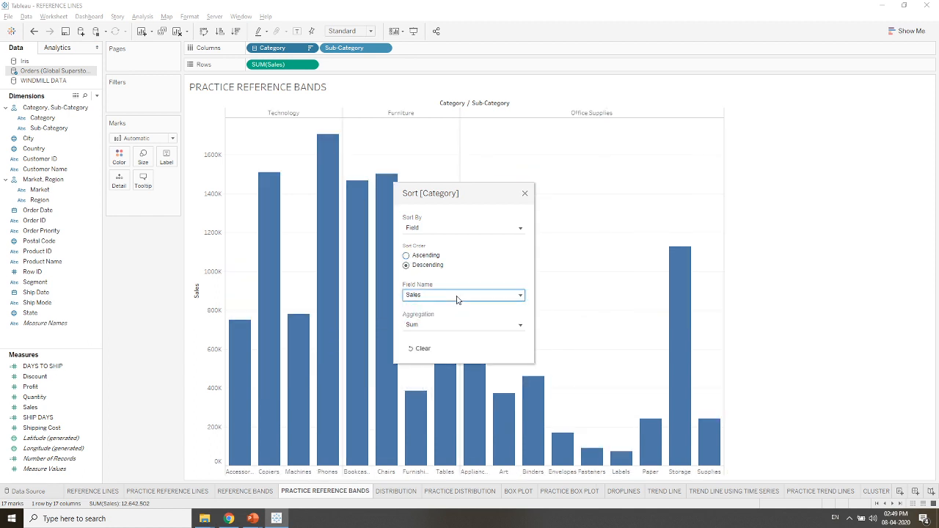
pyautogui.click(524, 194)
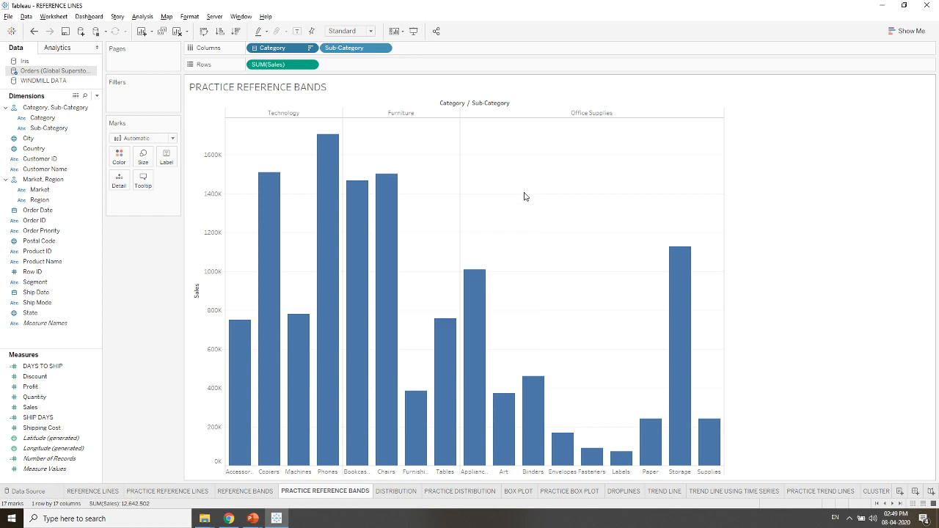
# - Sort Sub-Category in descending order by the field Sales with Sum aggregation and close the sort settings
pyautogui.click(381, 48)
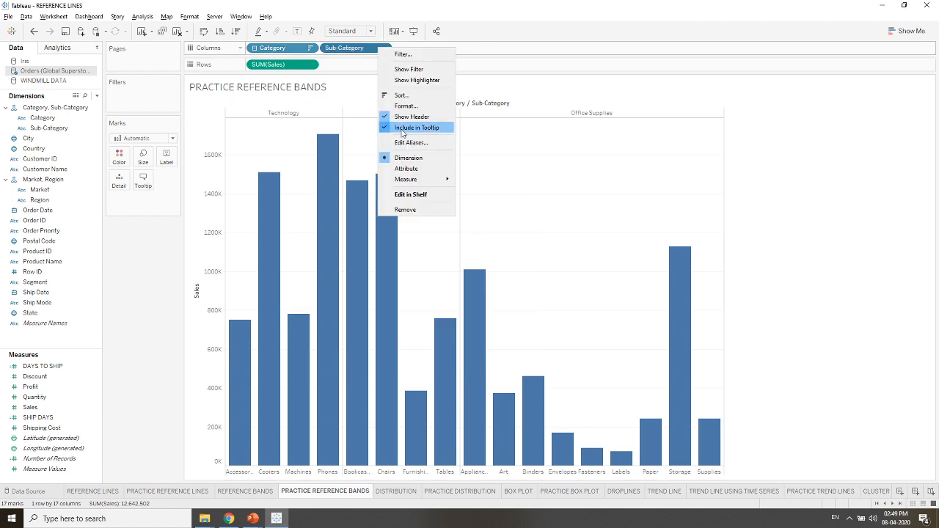
pyautogui.click(399, 96)
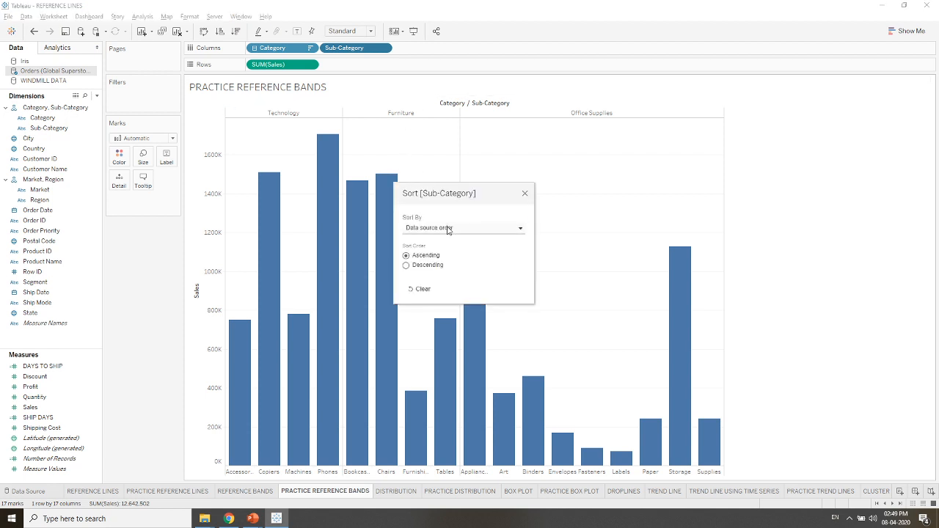
pyautogui.click(448, 227)
pyautogui.click(428, 256)
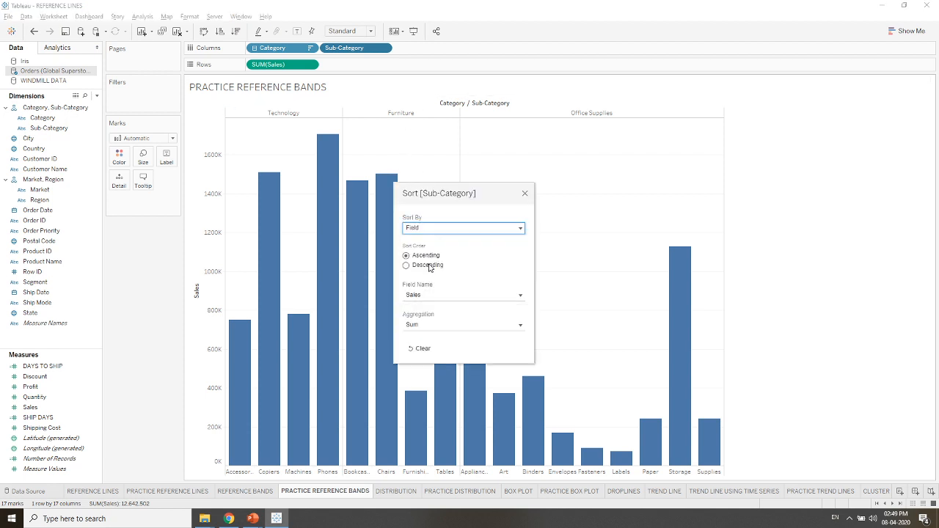
pyautogui.click(428, 265)
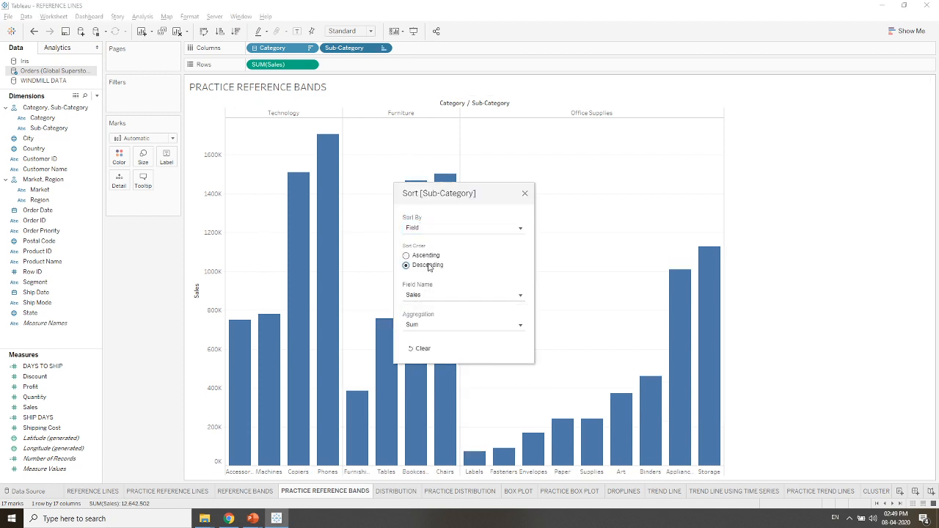
pyautogui.click(524, 193)
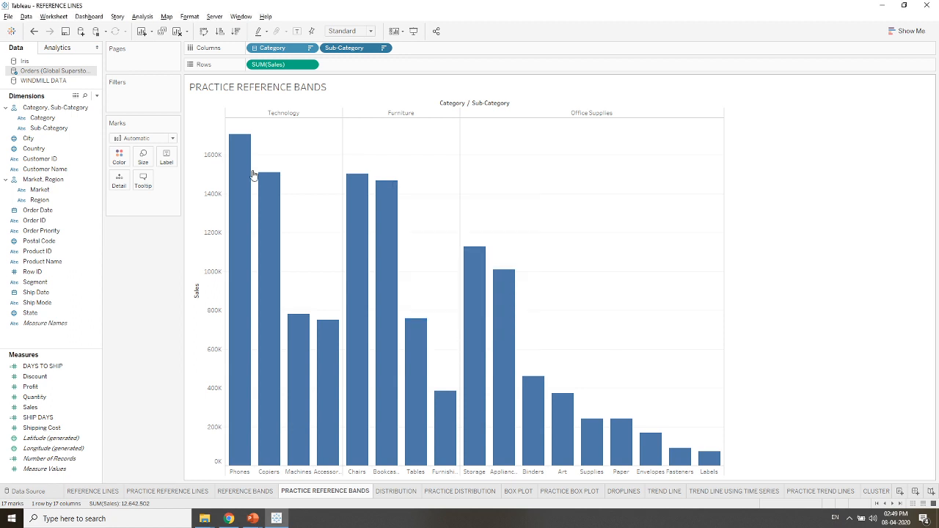
# - Color the bars by SUM(Profit)
pyautogui.moveTo(252, 174)
pyautogui.moveTo(250, 293)
pyautogui.moveTo(359, 332)
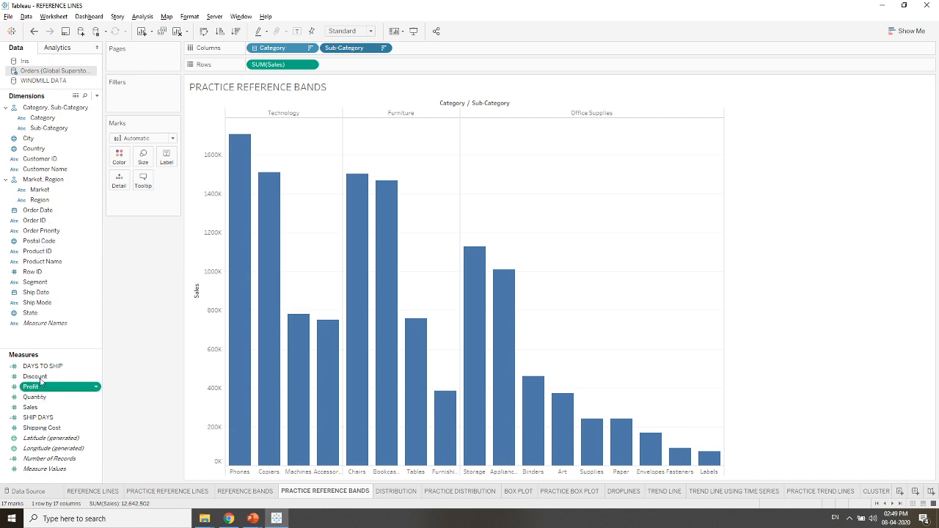
pyautogui.moveTo(31, 386); pyautogui.dragTo(115, 154)
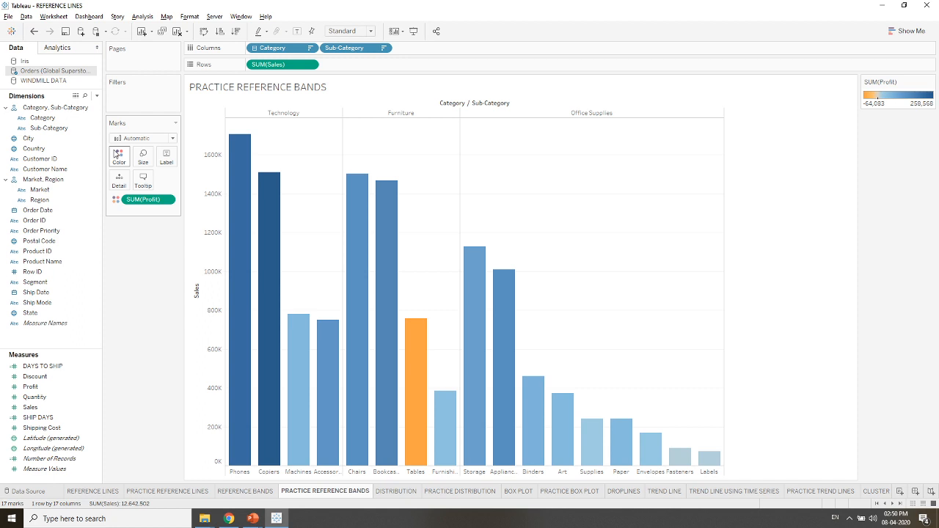
# - Start a per-pane reference band on the Sales axis and reposition its settings dialog clear of the chart
pyautogui.rightClick(199, 301)
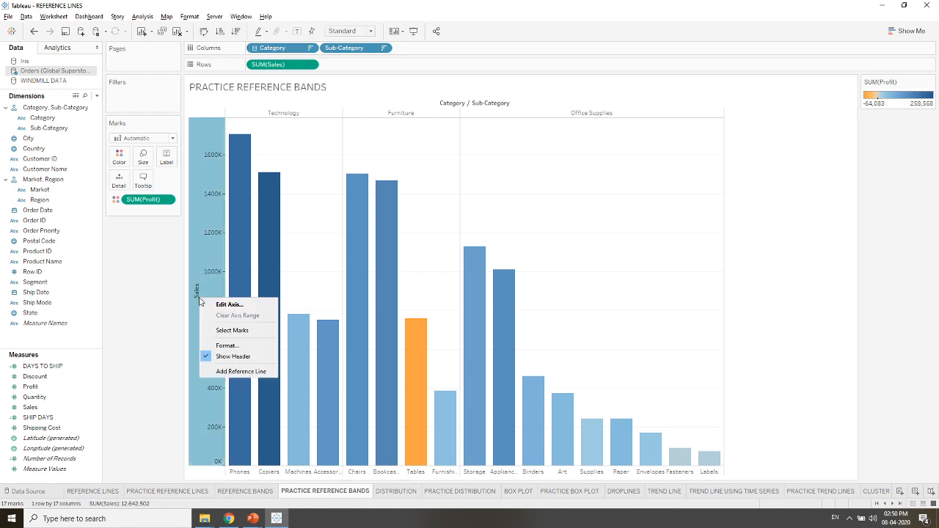
pyautogui.click(224, 371)
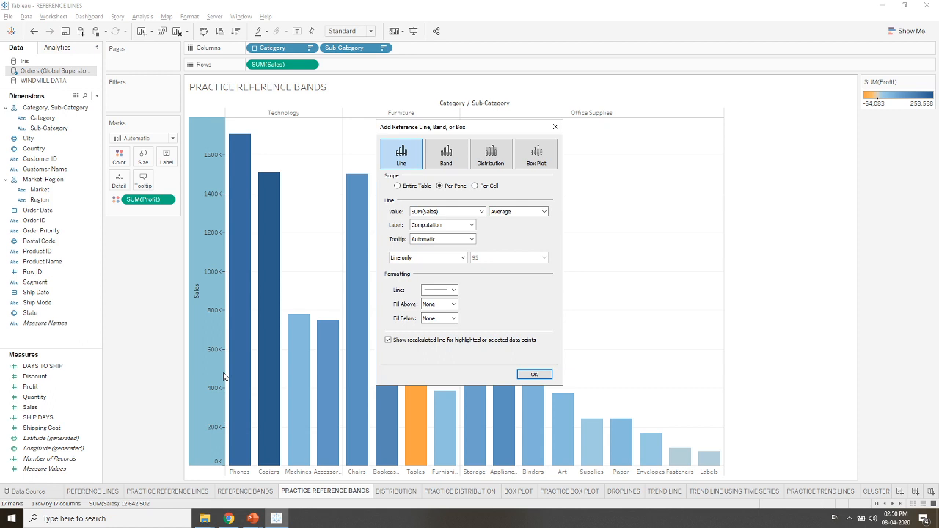
pyautogui.moveTo(459, 133); pyautogui.dragTo(87, 106)
pyautogui.click(119, 130)
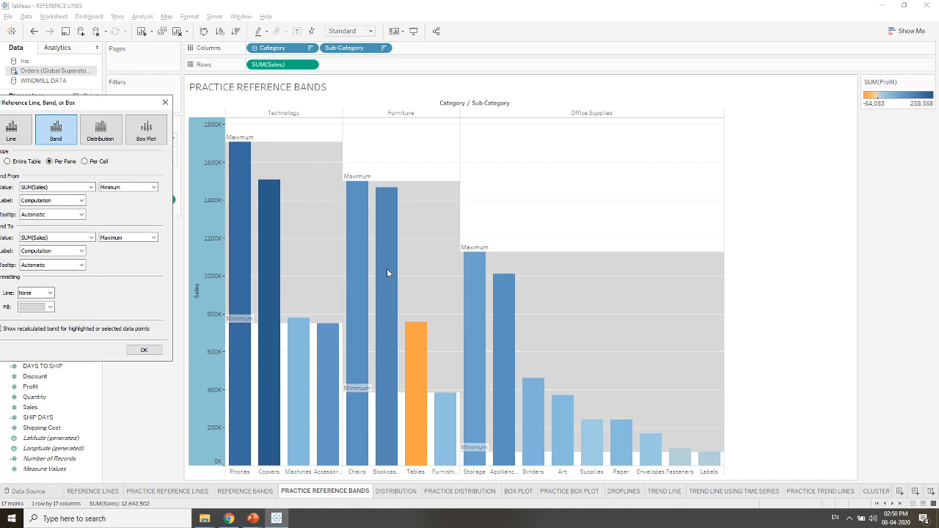
pyautogui.moveTo(70, 103); pyautogui.dragTo(150, 111)
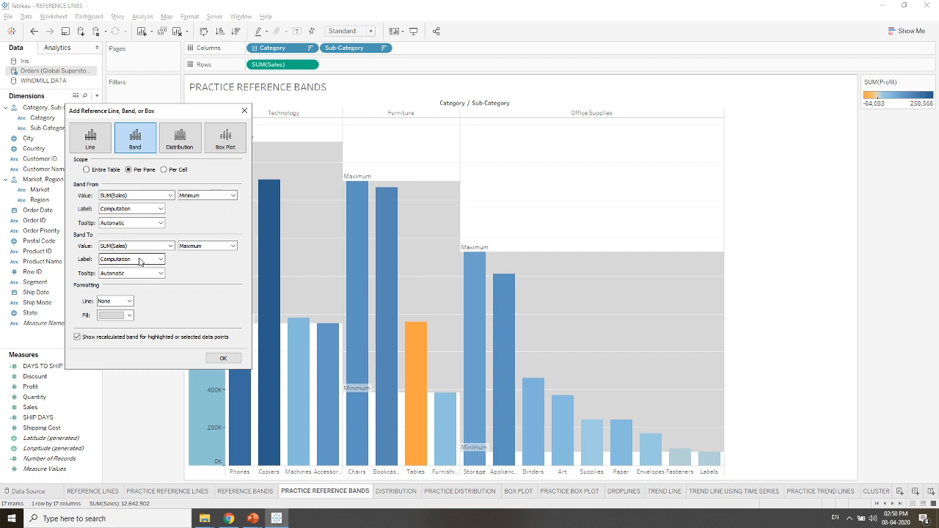
# - Set the end value of the reference band to the Average of SUM(Sales)
pyautogui.click(233, 246)
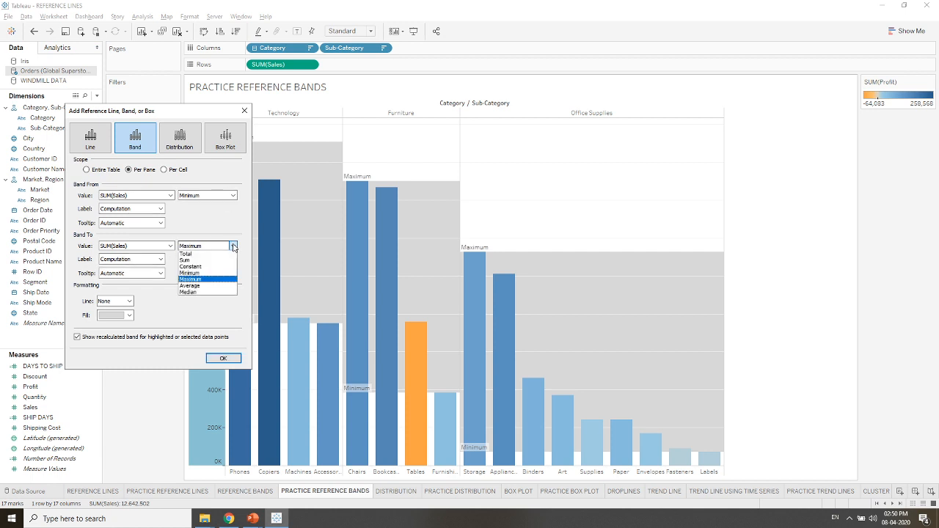
pyautogui.click(233, 246)
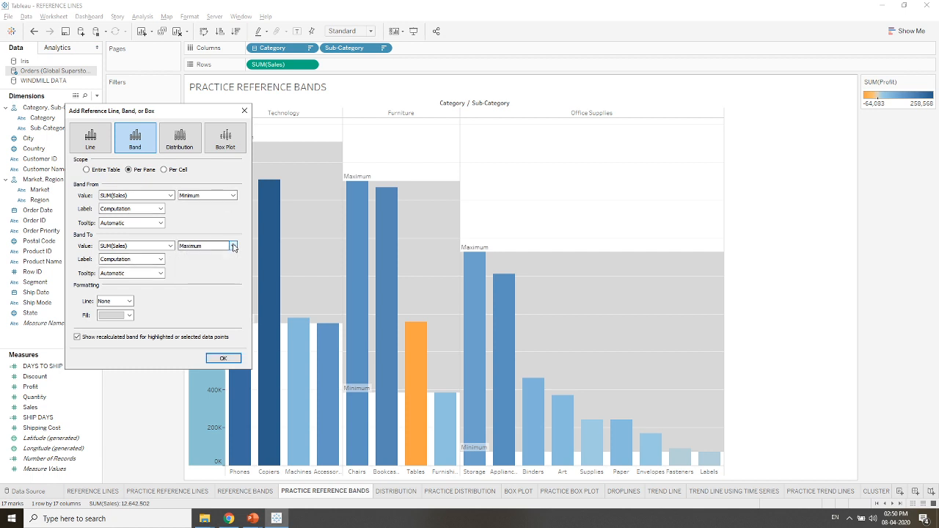
pyautogui.click(233, 246)
pyautogui.click(195, 291)
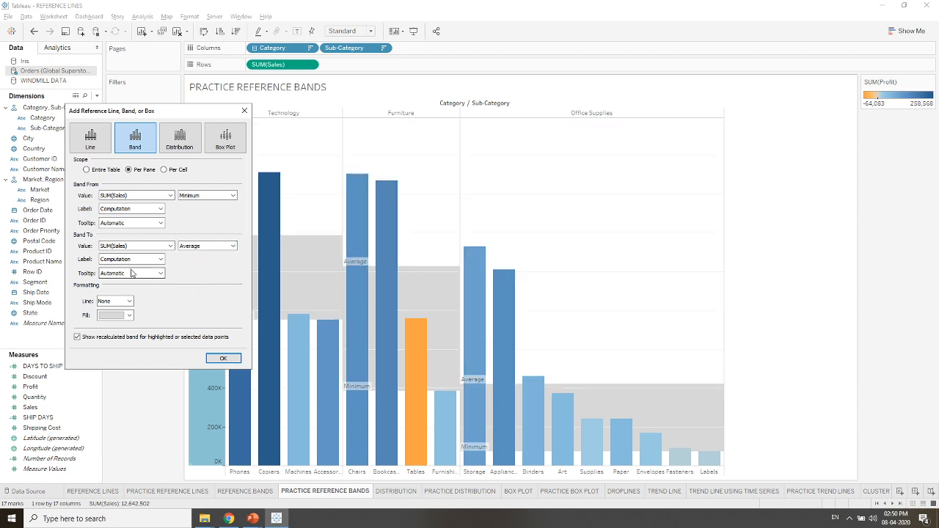
# - Give the band's start value a custom label made of <Computation> and <Value>
pyautogui.click(160, 209)
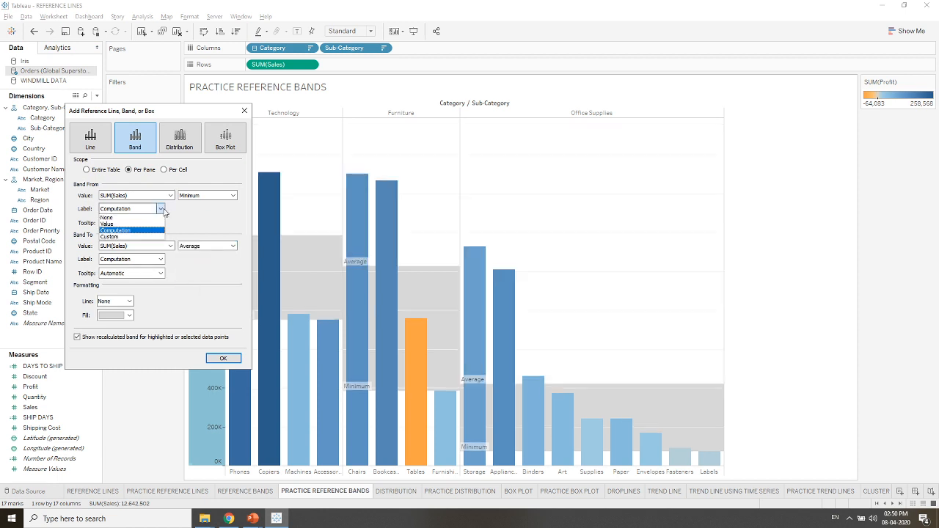
pyautogui.click(130, 236)
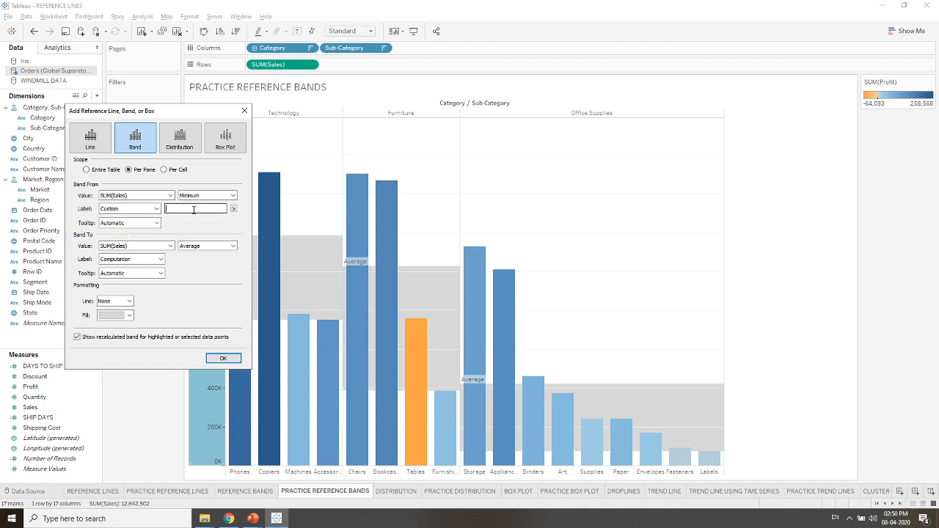
pyautogui.click(233, 209)
pyautogui.click(263, 239)
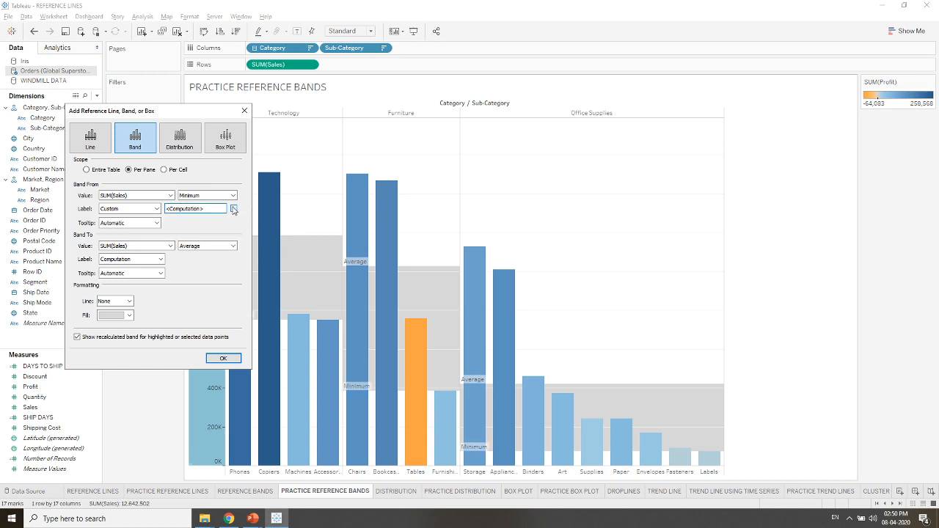
pyautogui.click(233, 209)
pyautogui.click(248, 252)
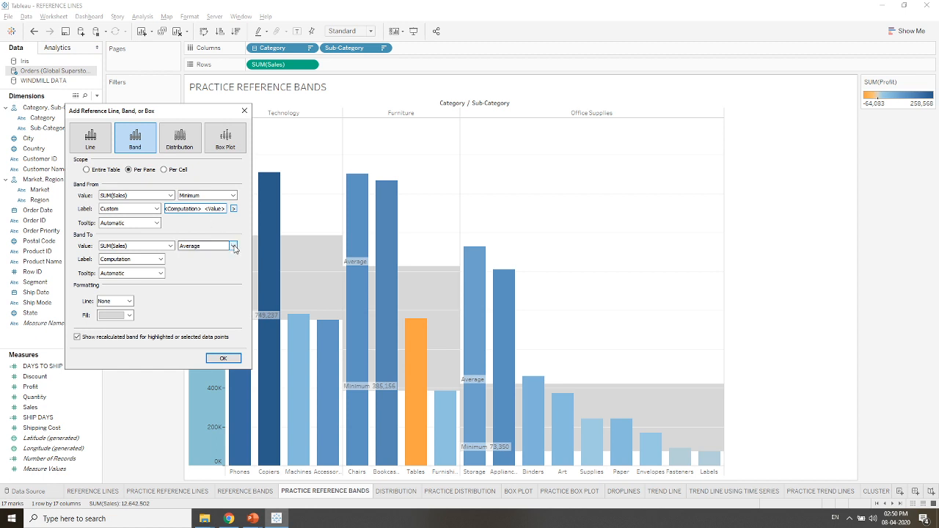
# - Give the band's end value a custom label made of <Computation> and <Value>, and apply the reference band
pyautogui.click(161, 260)
pyautogui.click(138, 288)
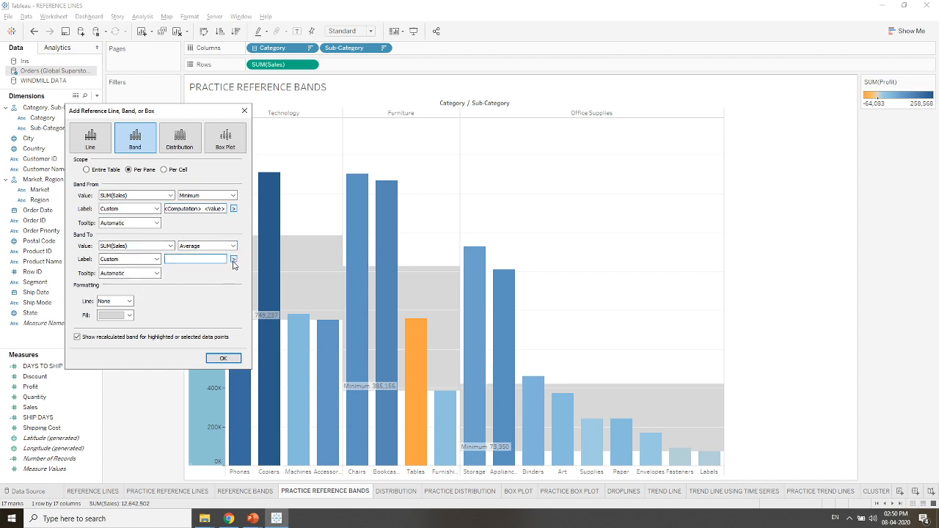
pyautogui.click(233, 260)
pyautogui.click(263, 290)
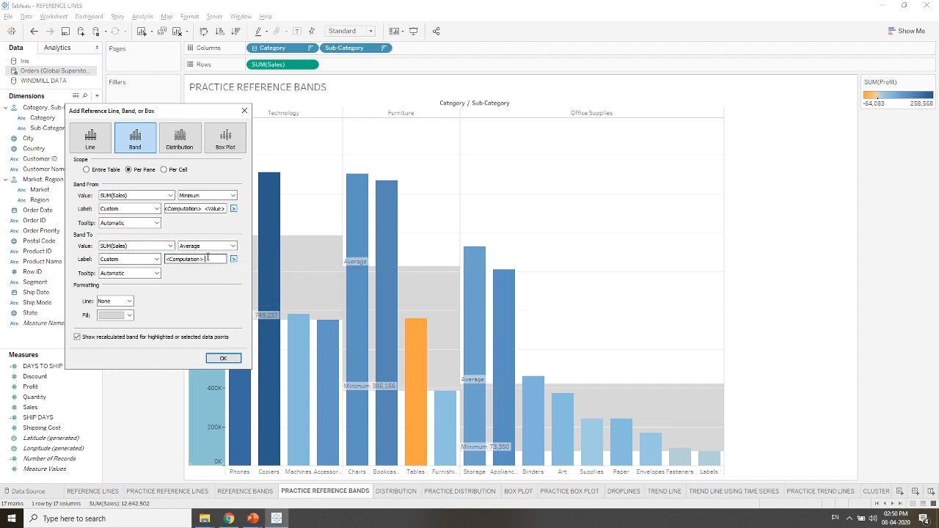
pyautogui.click(233, 259)
pyautogui.click(247, 302)
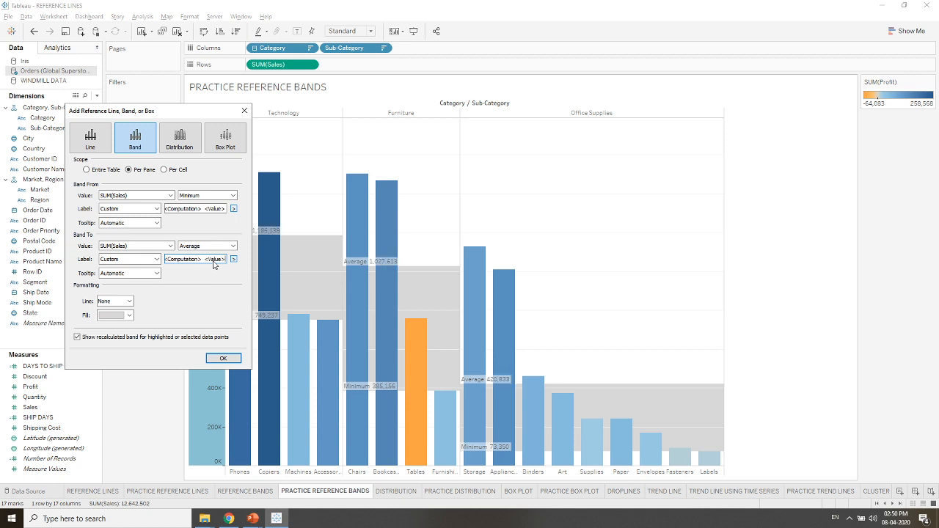
pyautogui.click(223, 358)
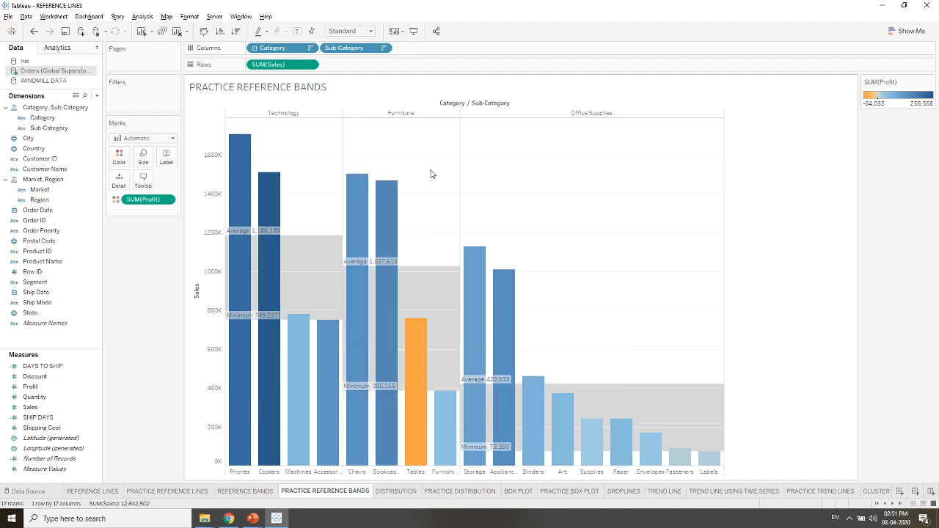
# - Open the DISTRIBUTION sheet and examine how the regional sales bars compare with the percentile bands in each market
pyautogui.moveTo(422, 323)
pyautogui.click(396, 491)
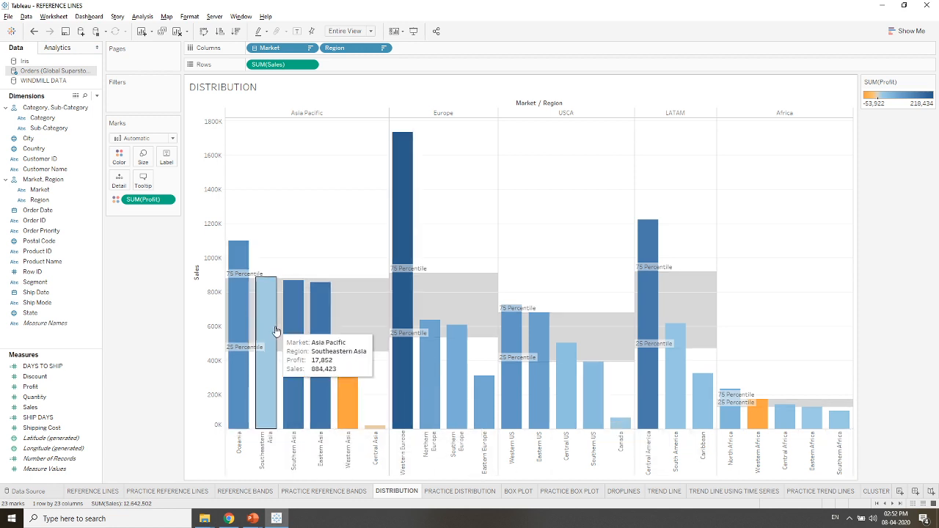
pyautogui.moveTo(233, 382)
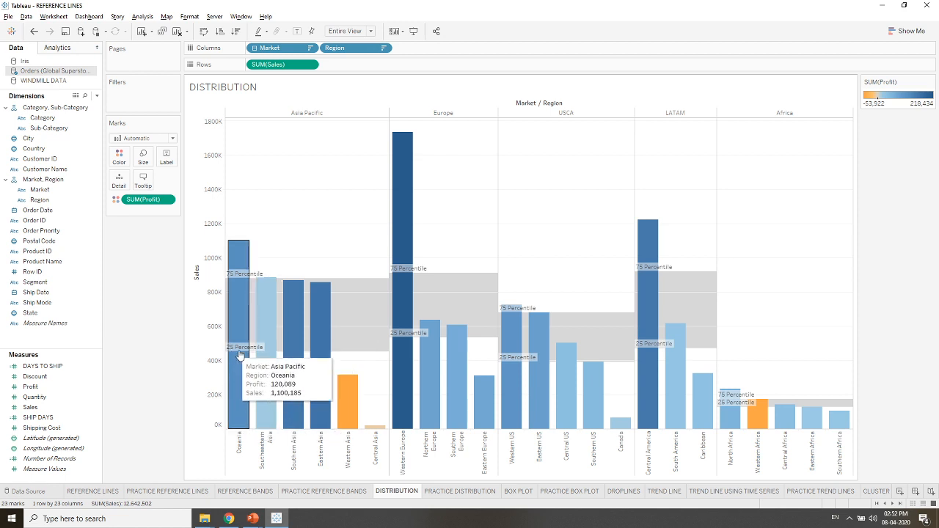
pyautogui.moveTo(349, 356)
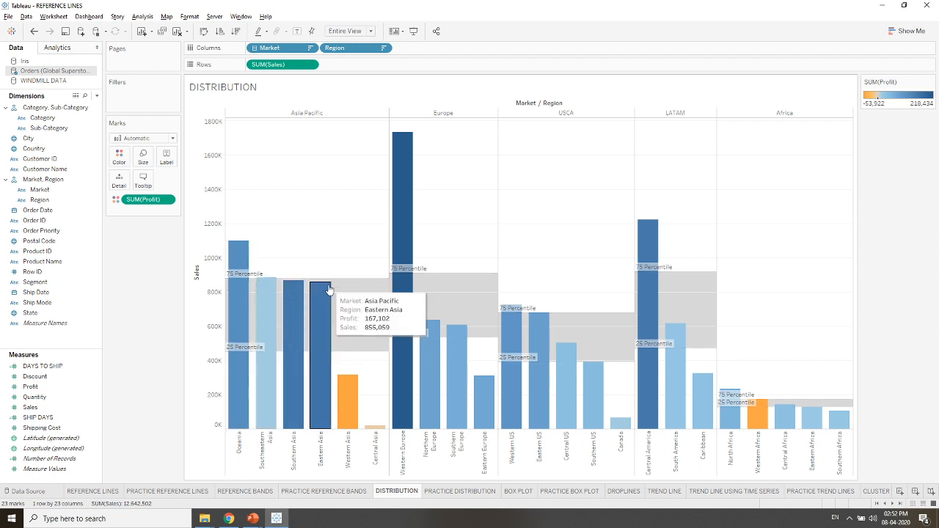
pyautogui.moveTo(337, 327)
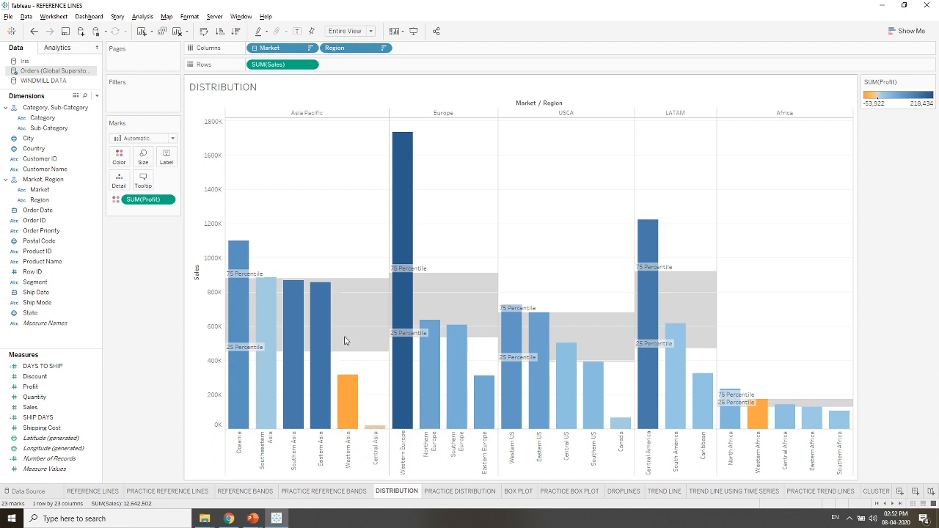
pyautogui.moveTo(352, 403)
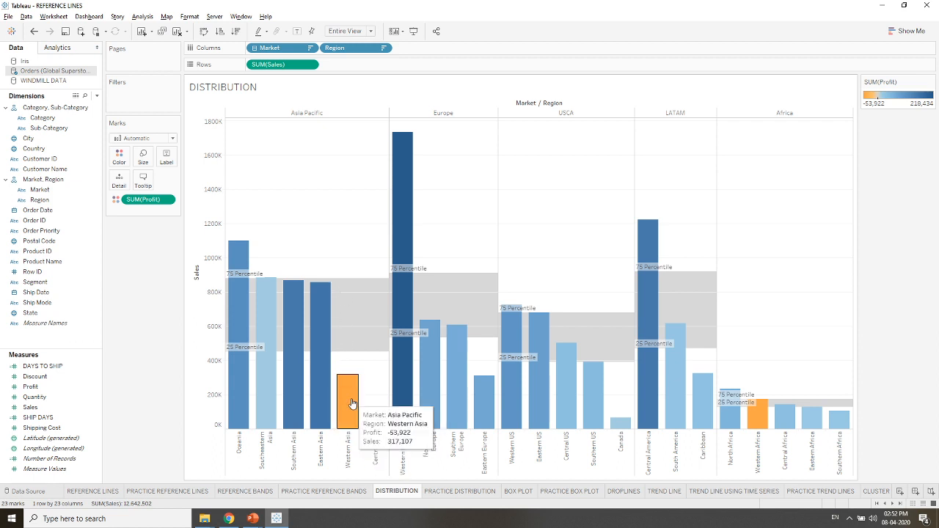
pyautogui.moveTo(450, 274)
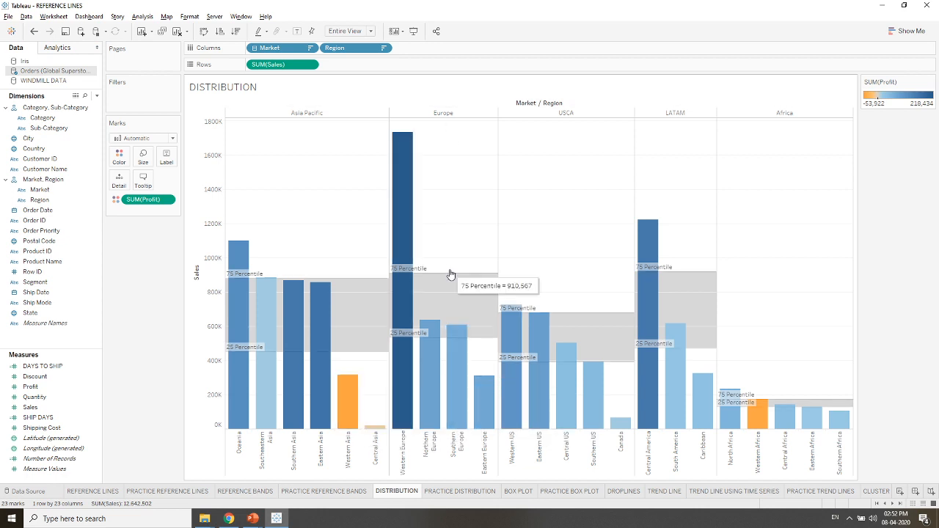
pyautogui.moveTo(408, 279)
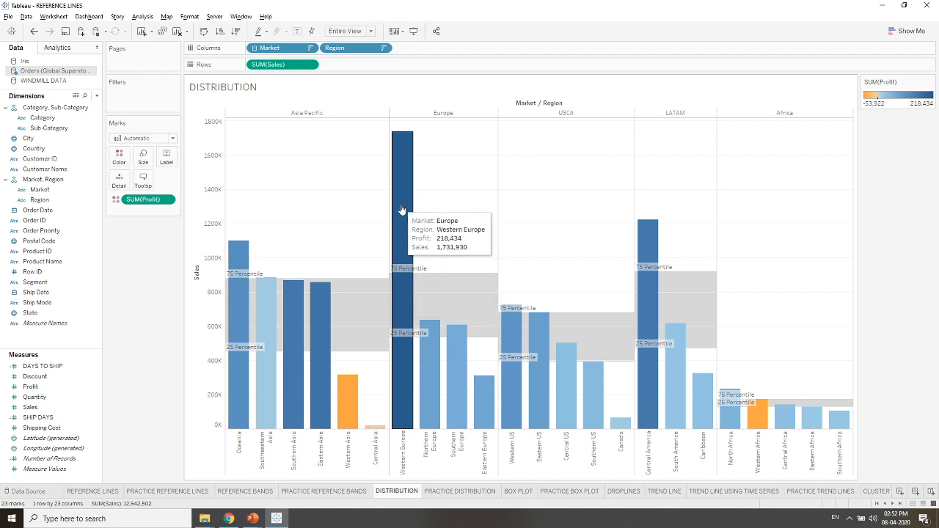
pyautogui.moveTo(717, 381)
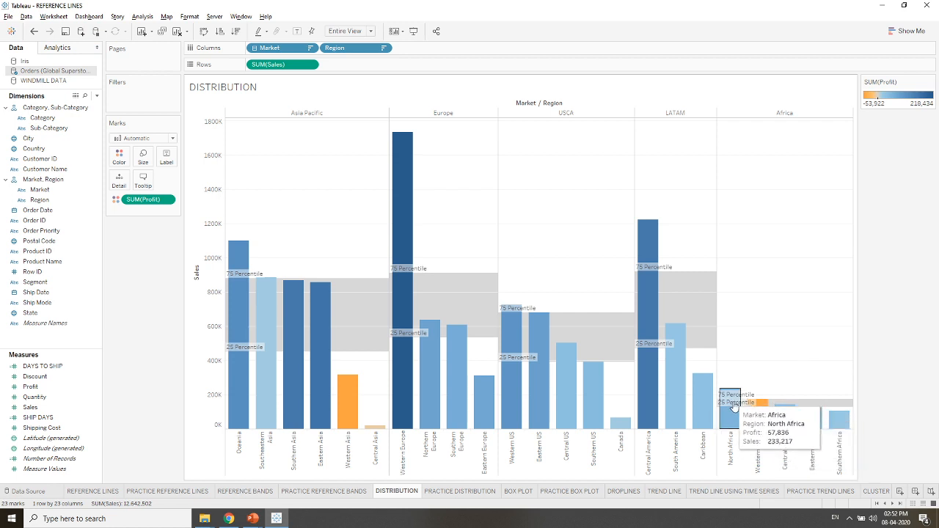
pyautogui.moveTo(731, 400)
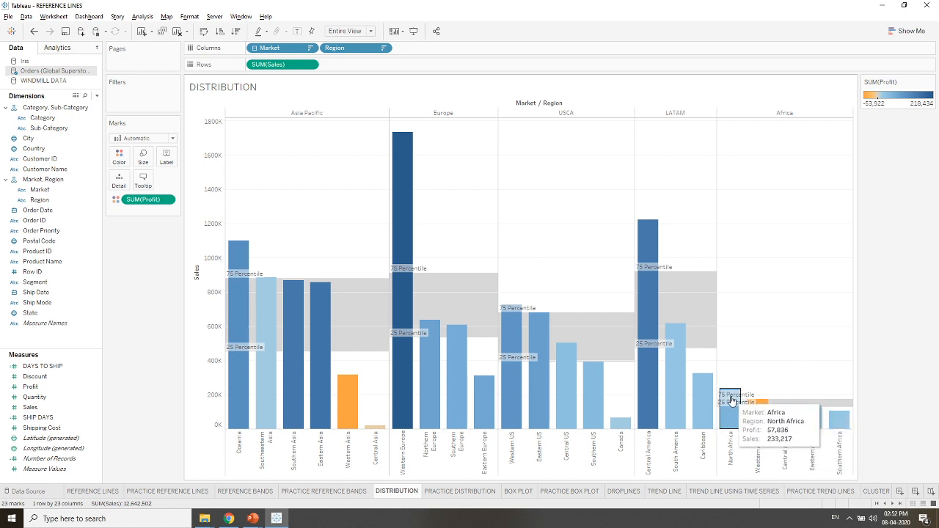
# - Open the PRACTICE DISTRIBUTION sheet and place Market on Columns
pyautogui.click(453, 492)
pyautogui.click(49, 180)
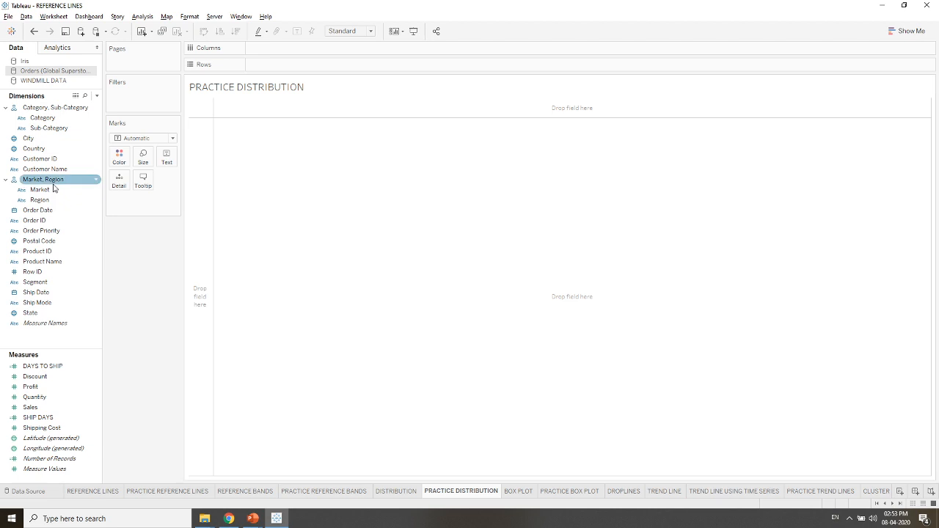
pyautogui.click(45, 200)
pyautogui.click(46, 190)
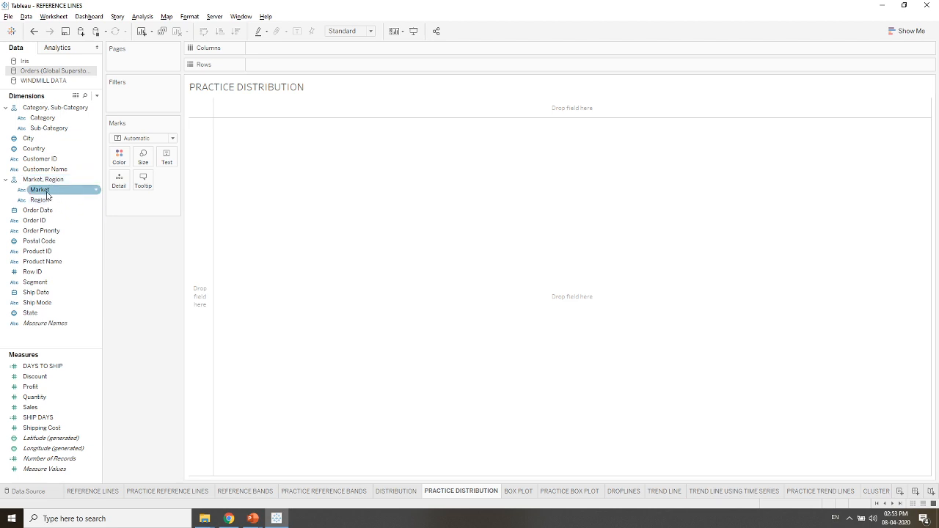
pyautogui.moveTo(47, 192); pyautogui.dragTo(276, 51)
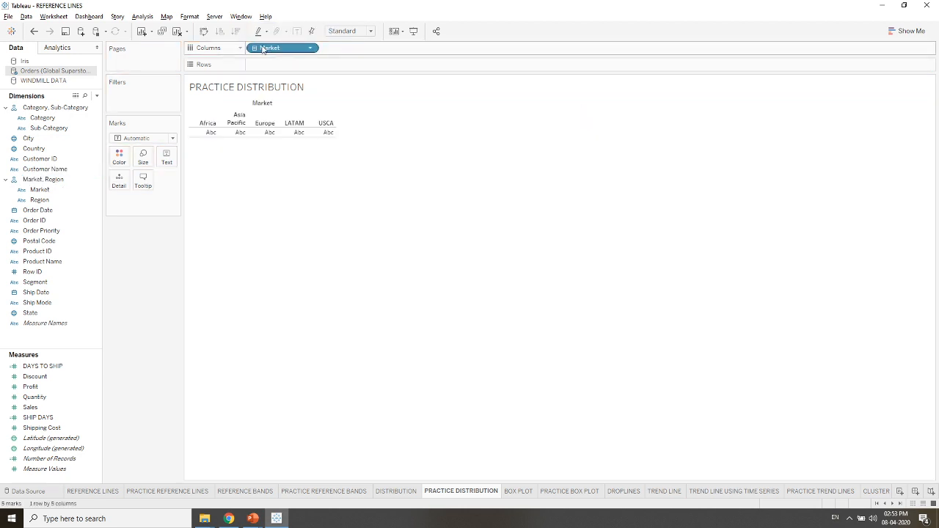
# - Expand Market to Region on Columns and chart Sales on Rows as bars colored by Profit
pyautogui.click(255, 49)
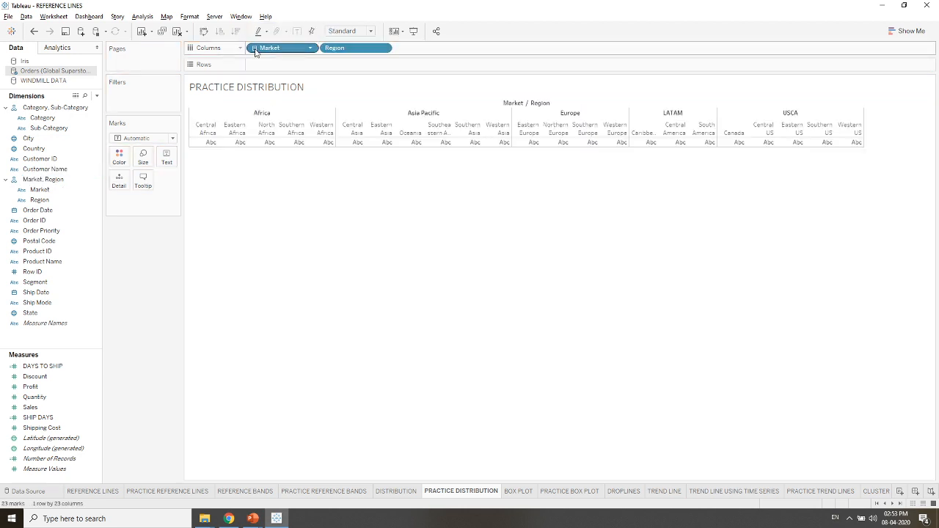
pyautogui.click(37, 408)
pyautogui.moveTo(40, 409); pyautogui.dragTo(272, 66)
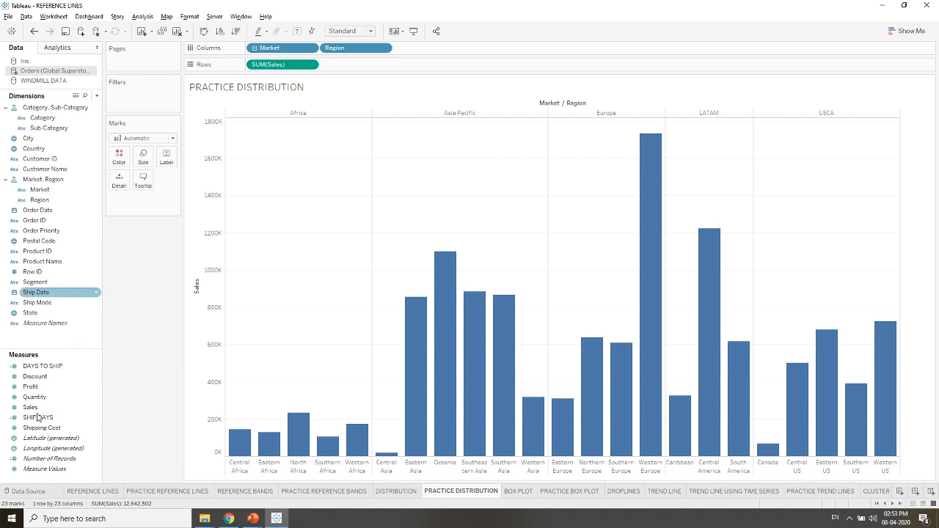
pyautogui.moveTo(43, 392); pyautogui.dragTo(119, 156)
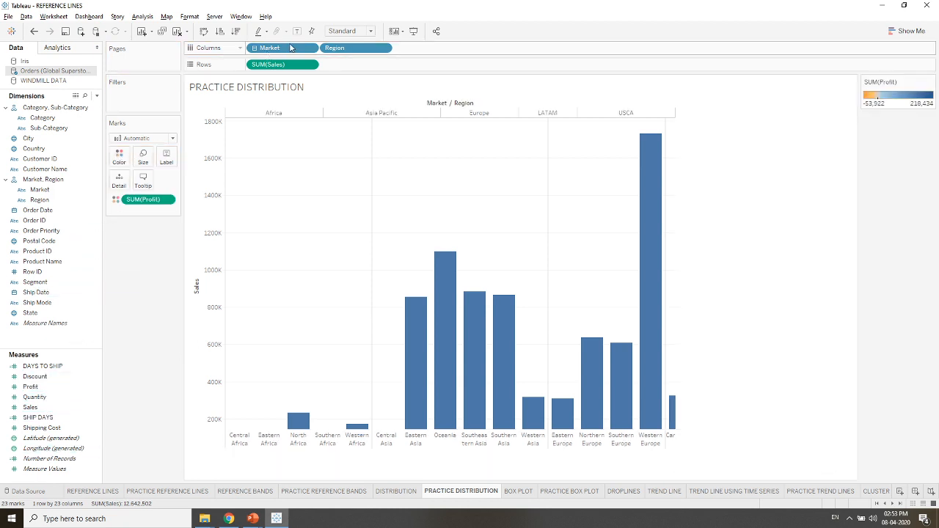
# - Sort Market in descending order by the field Sales, aggregated as Sum
pyautogui.rightClick(290, 47)
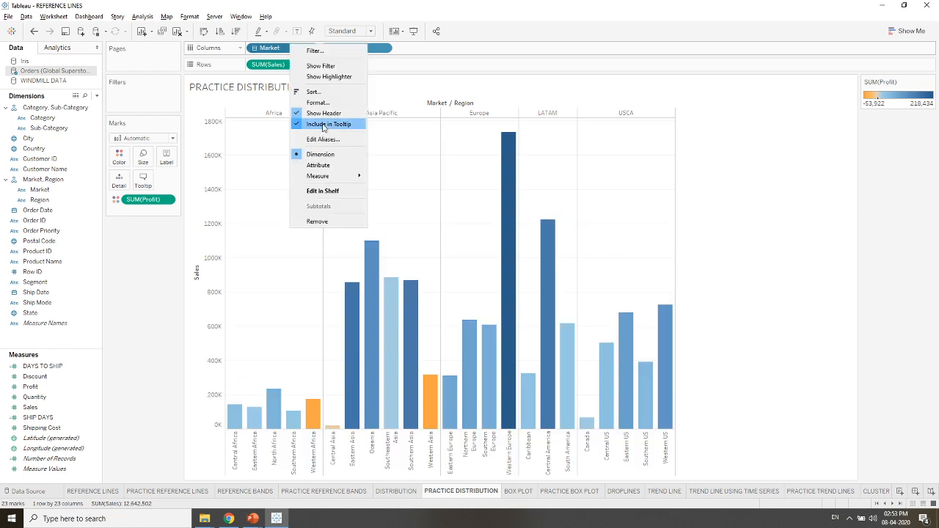
pyautogui.click(316, 93)
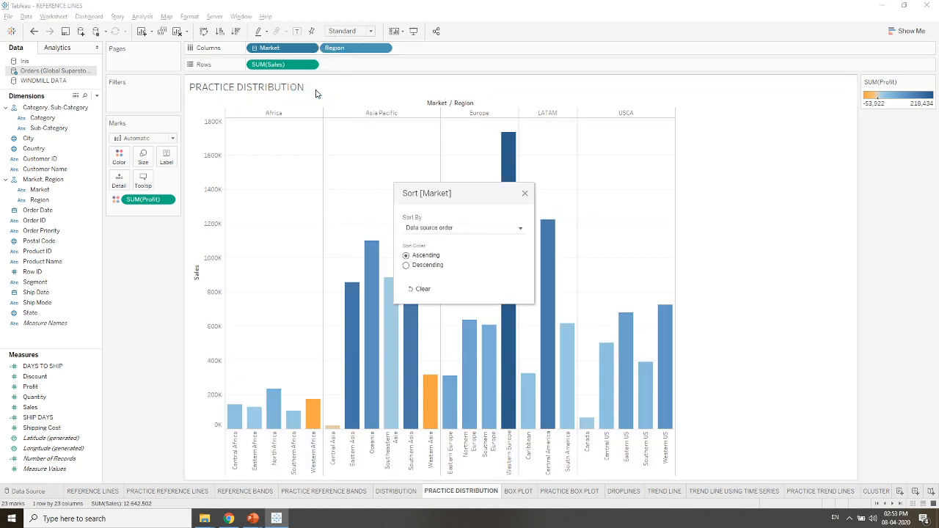
pyautogui.click(448, 228)
pyautogui.click(449, 256)
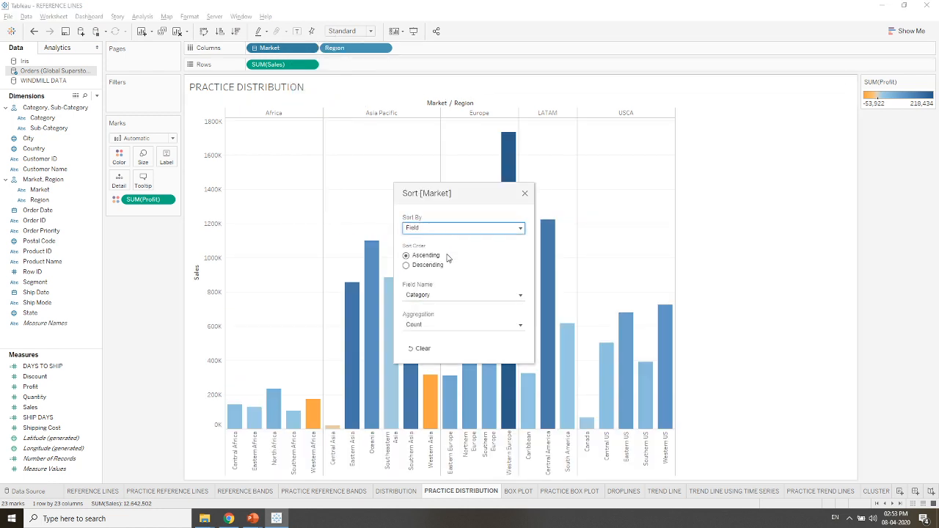
pyautogui.click(440, 268)
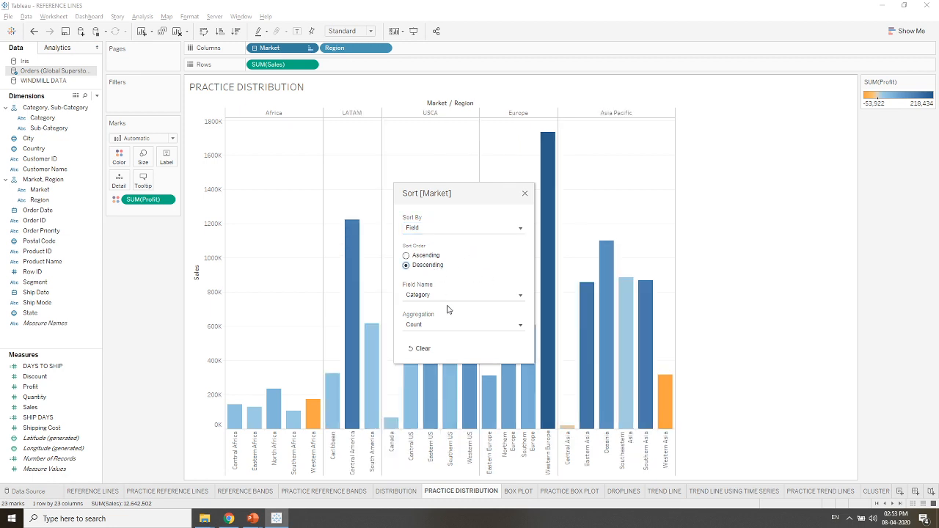
pyautogui.click(449, 295)
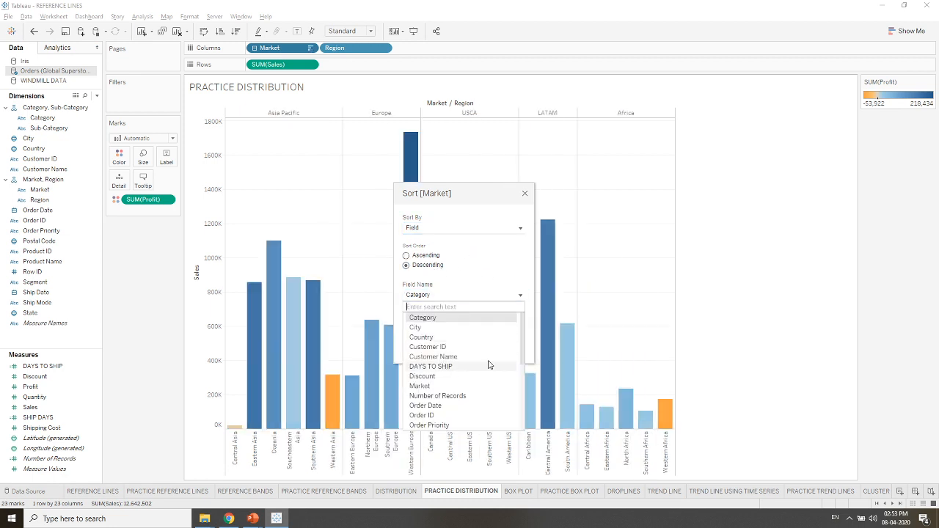
pyautogui.moveTo(520, 358); pyautogui.dragTo(520, 410)
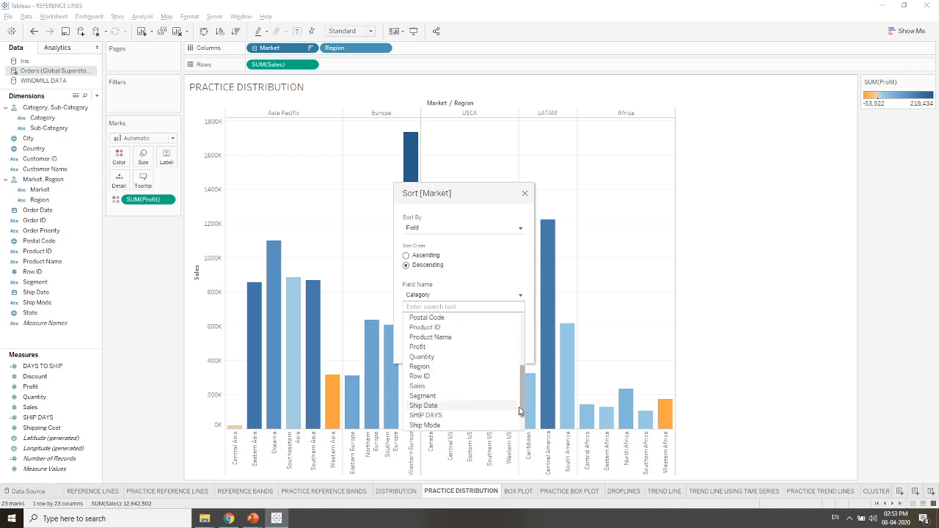
pyautogui.click(464, 387)
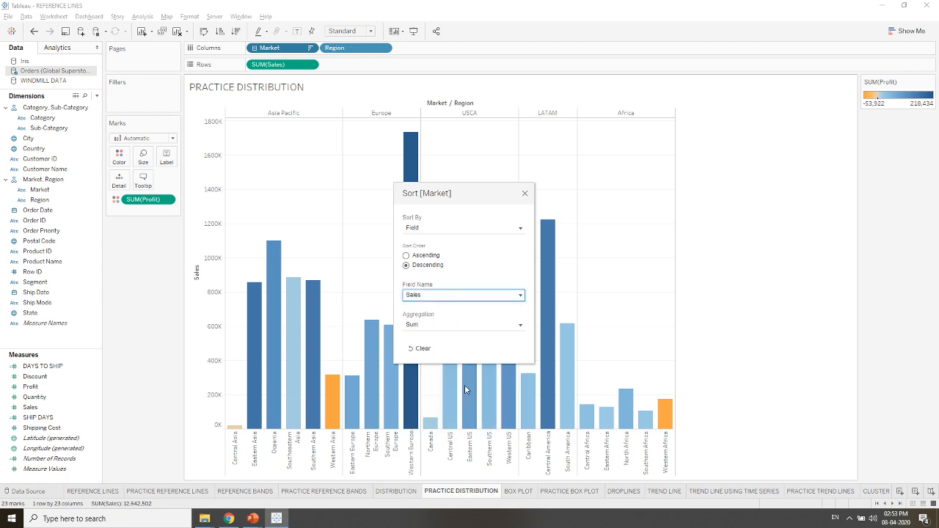
pyautogui.click(525, 194)
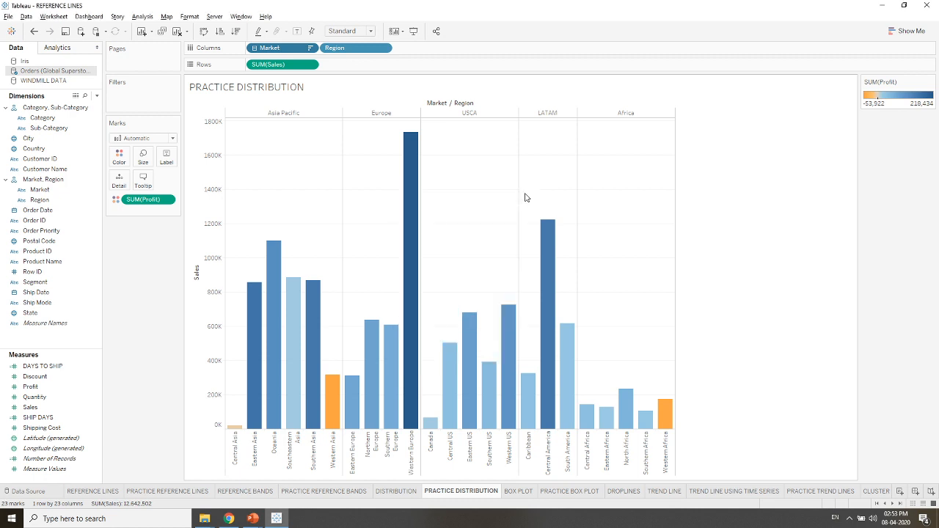
# - Sort Region in descending order by the field Sales, aggregated as Sum
pyautogui.rightClick(364, 53)
pyautogui.click(386, 100)
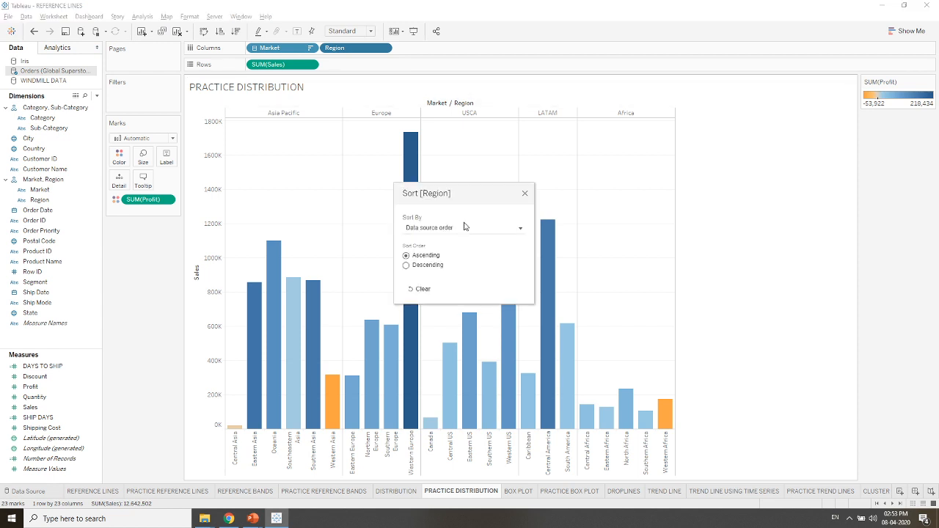
pyautogui.click(501, 230)
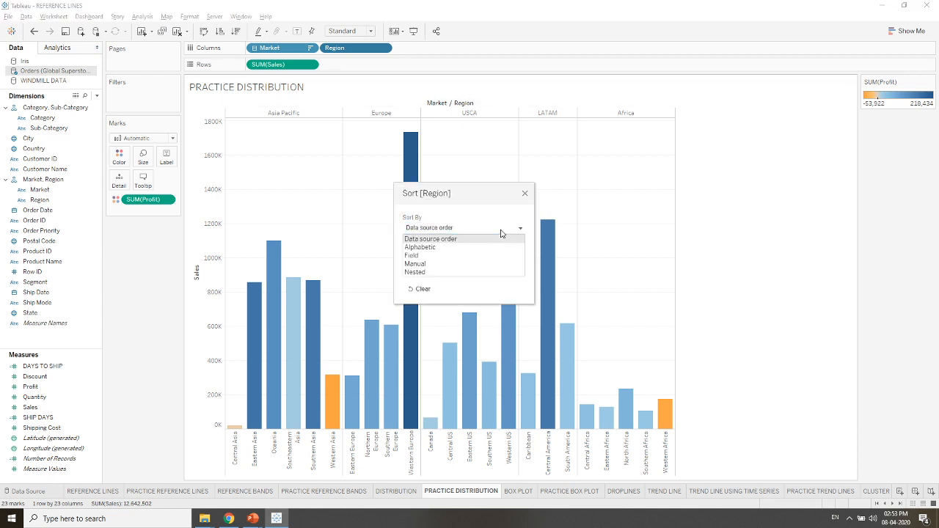
pyautogui.click(434, 256)
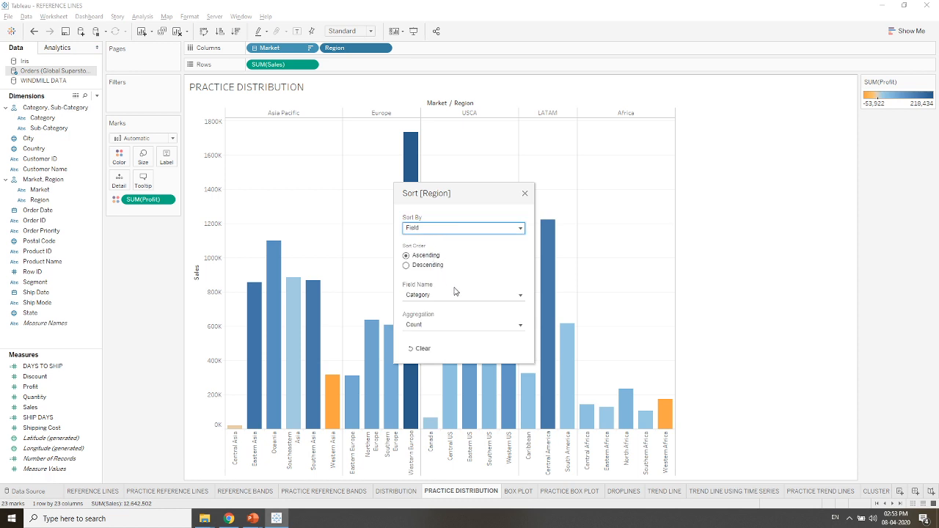
pyautogui.click(425, 266)
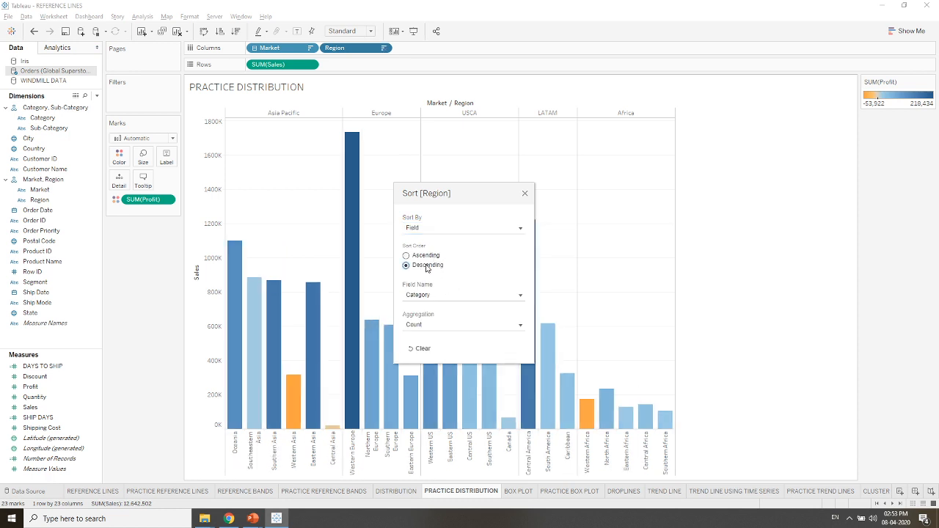
pyautogui.click(453, 296)
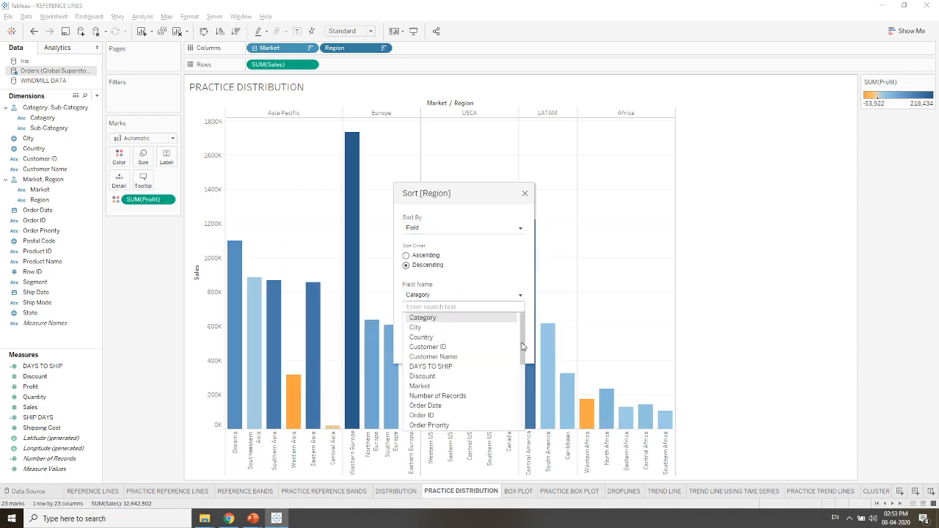
pyautogui.moveTo(524, 345); pyautogui.dragTo(524, 396)
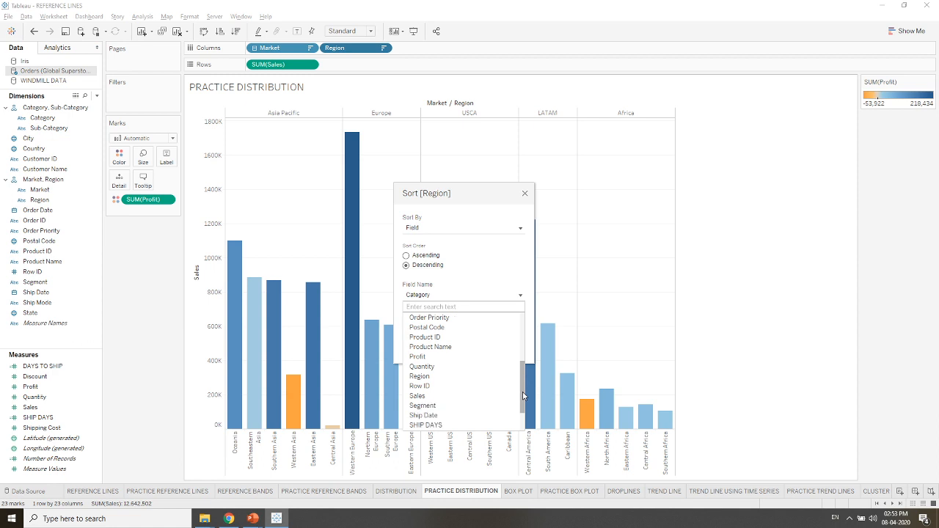
pyautogui.click(459, 396)
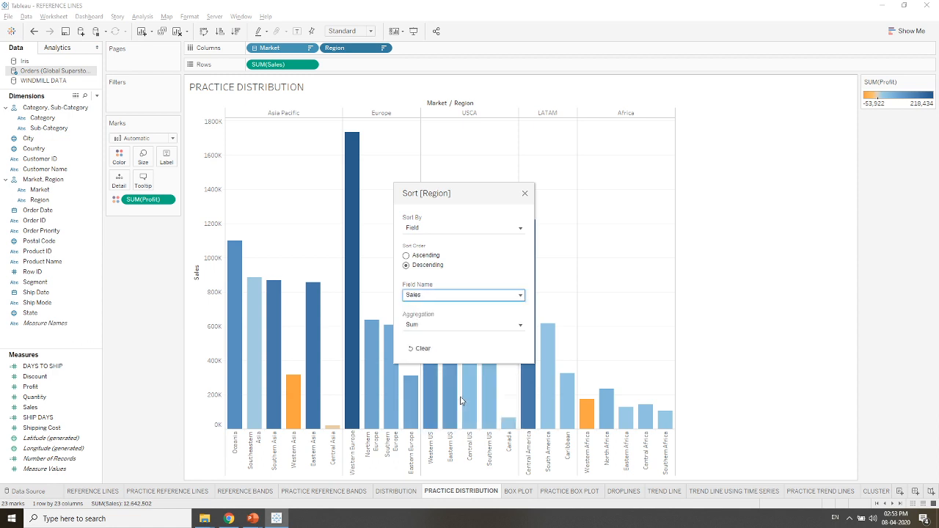
pyautogui.click(525, 194)
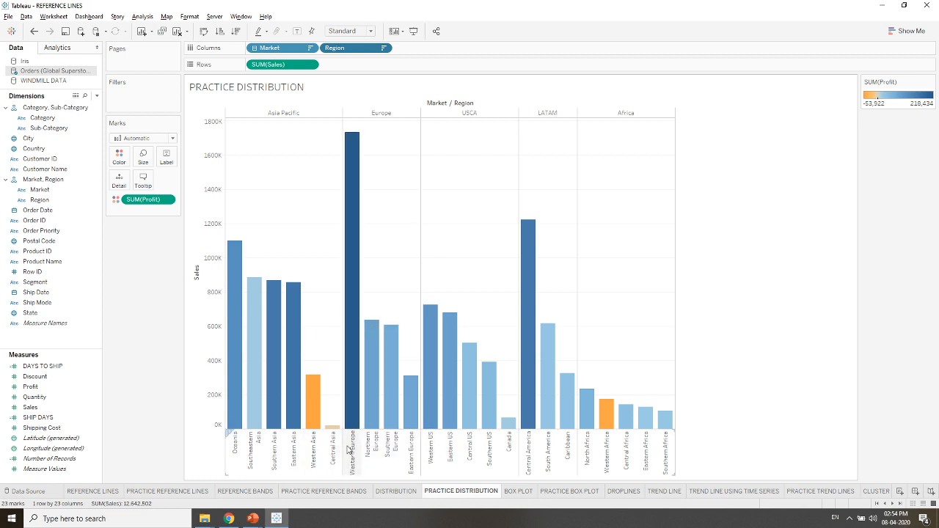
# - Start a per-pane reference distribution on the Sales axis and move its settings dialog off the chart
pyautogui.rightClick(191, 387)
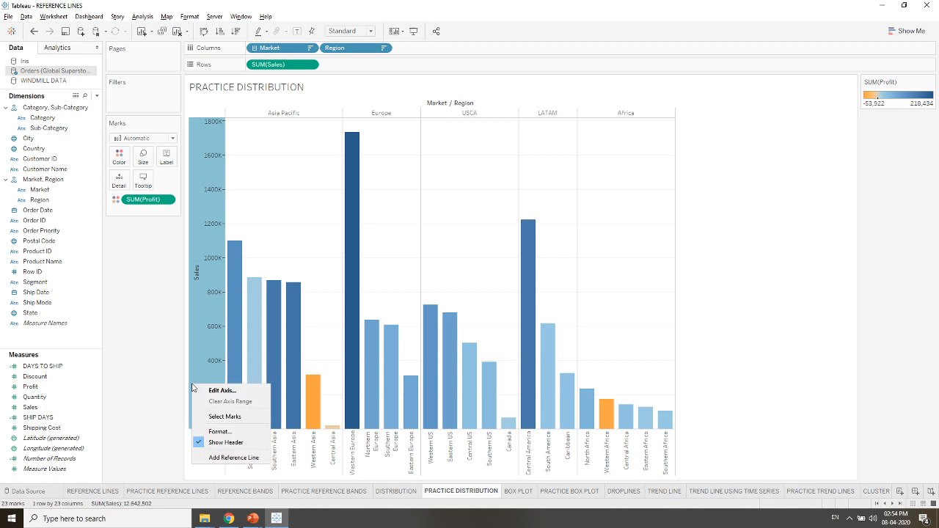
pyautogui.click(224, 455)
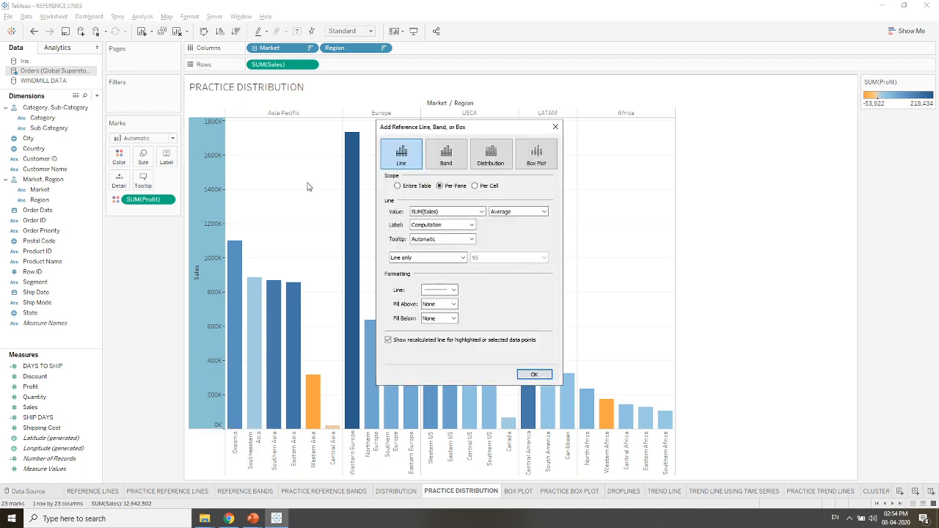
pyautogui.click(483, 163)
pyautogui.moveTo(451, 127)
pyautogui.mouseDown()
pyautogui.moveTo(336, 140)
pyautogui.moveTo(174, 114)
pyautogui.moveTo(120, 94)
pyautogui.mouseUp()
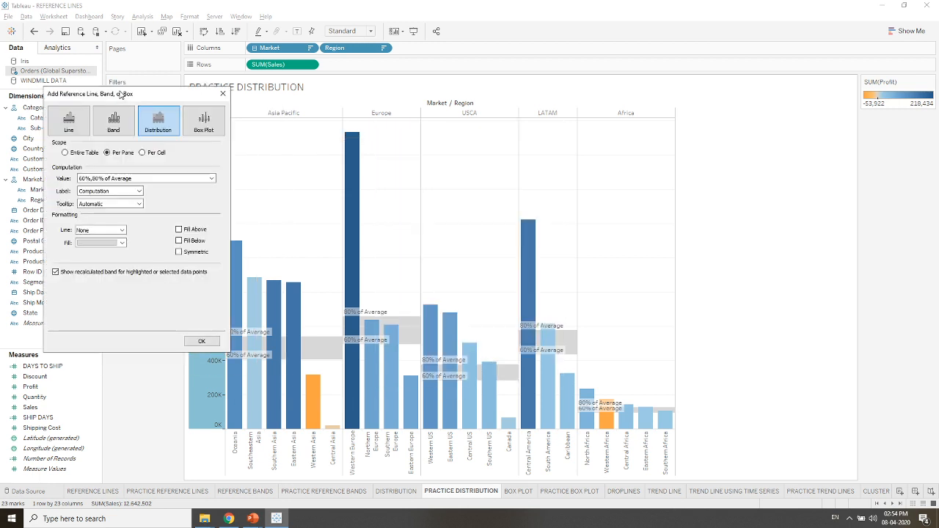
# - Compute the distribution from percentiles 25,75 and turn off the recalculated band for highlighted or selected data points
pyautogui.click(211, 178)
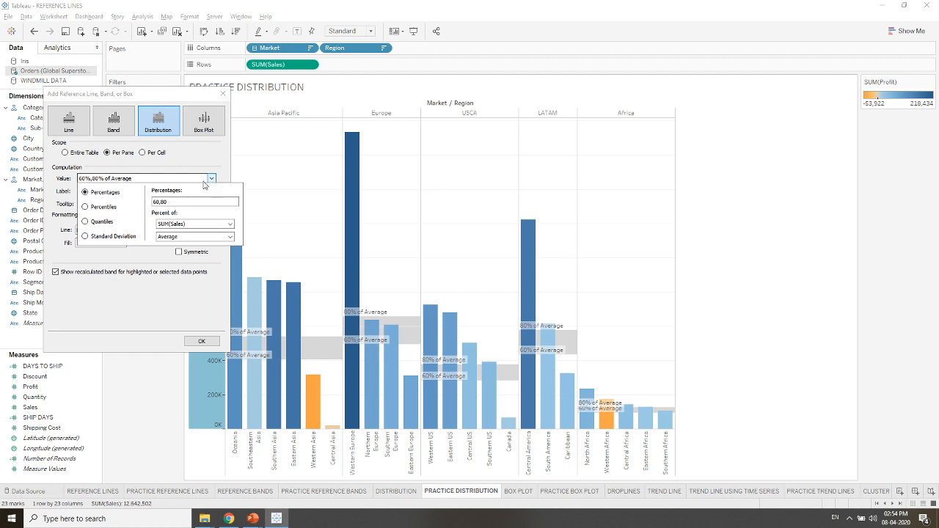
pyautogui.click(85, 207)
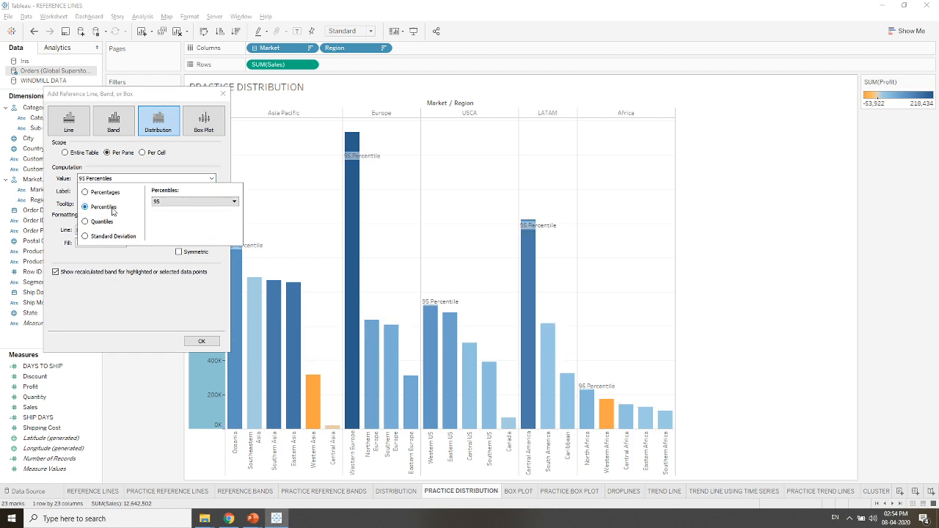
pyautogui.click(215, 202)
pyautogui.click(215, 204)
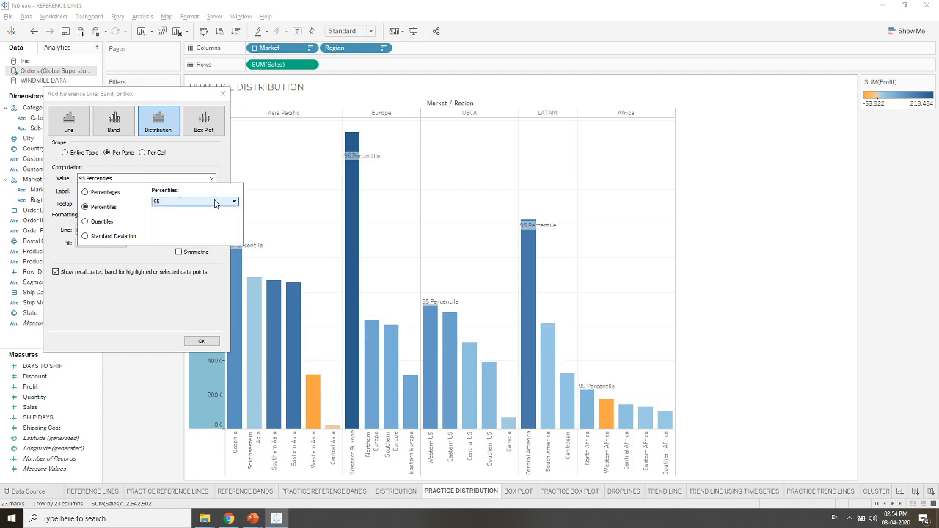
pyautogui.click(215, 203)
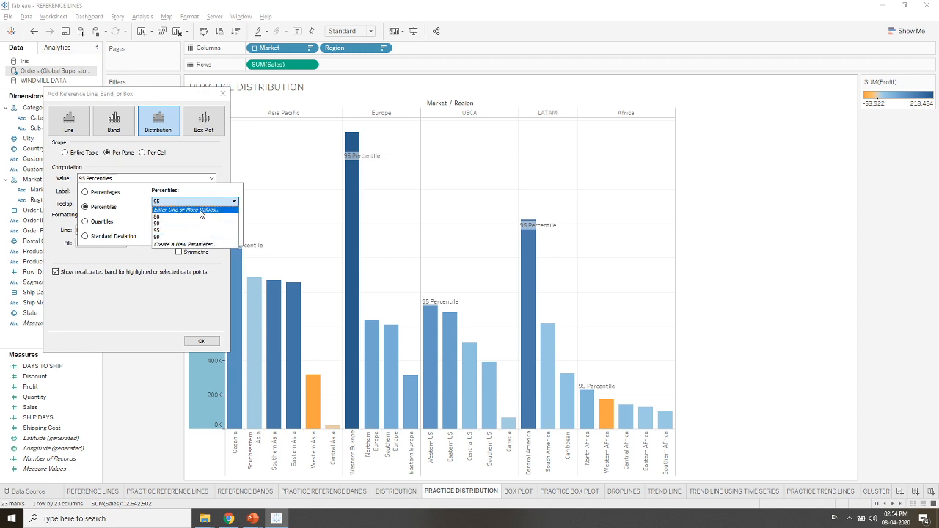
pyautogui.click(200, 211)
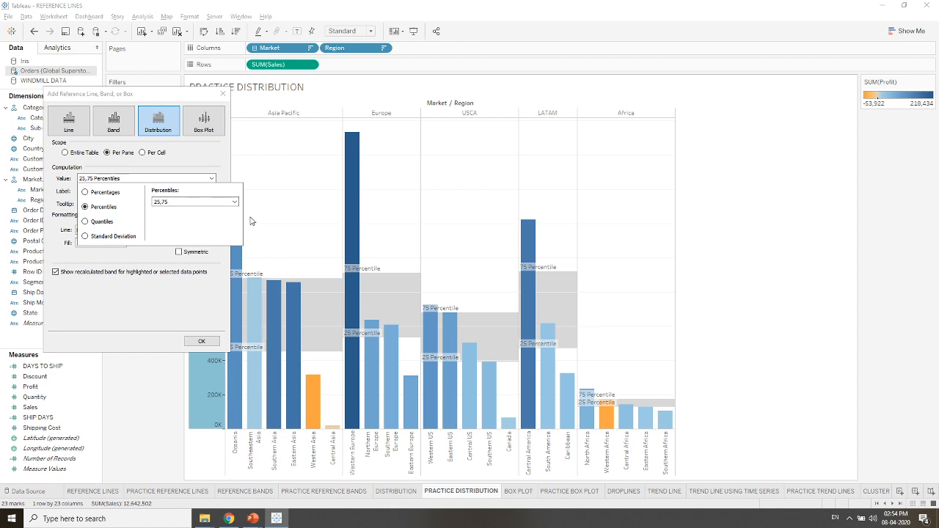
pyautogui.click(152, 273)
pyautogui.click(152, 274)
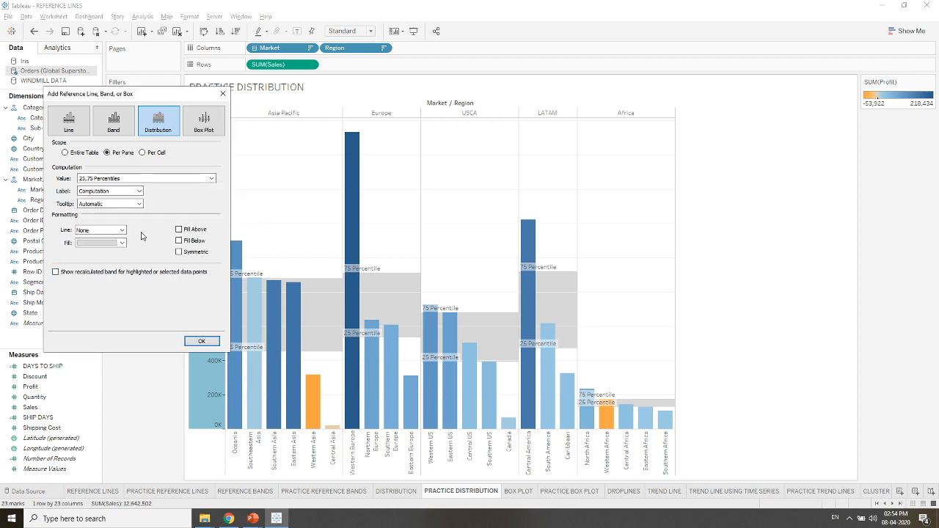
# - Give the distribution band a custom label made of <Computation> and <Value>
pyautogui.click(139, 191)
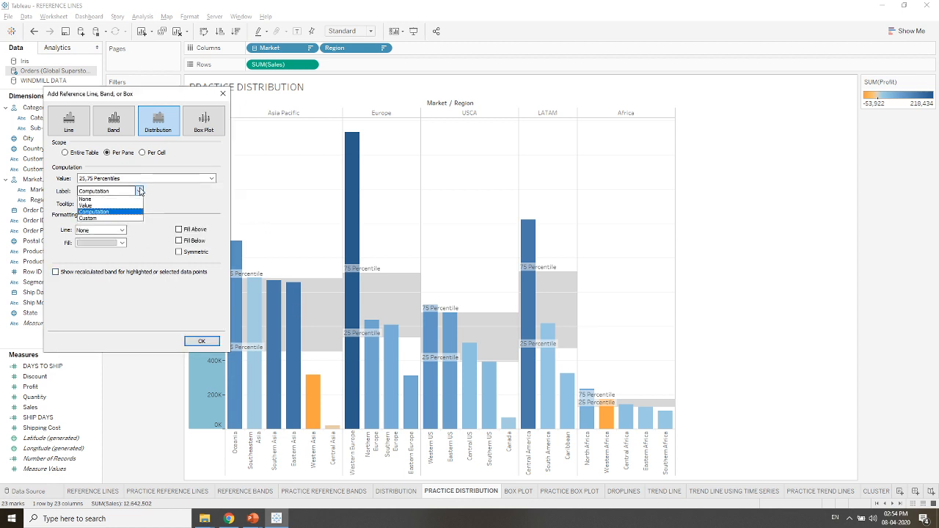
pyautogui.click(211, 178)
pyautogui.click(111, 285)
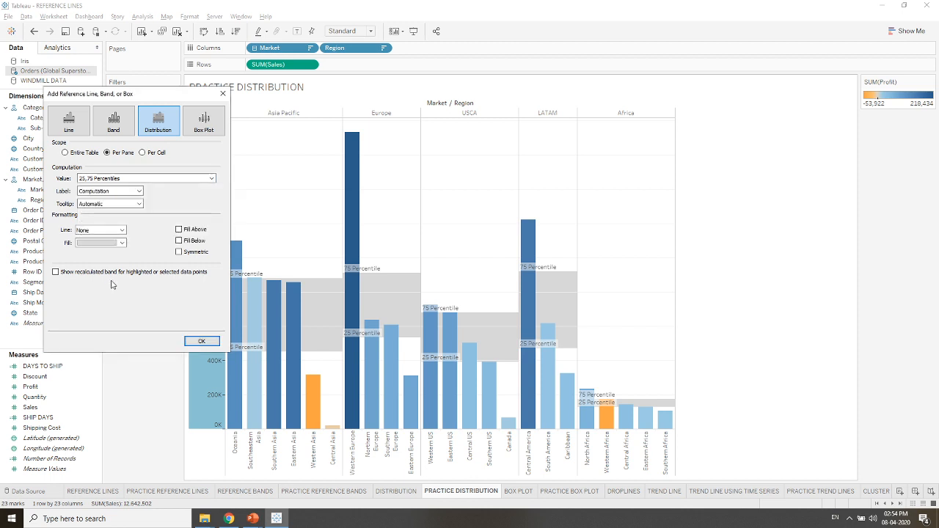
pyautogui.click(138, 192)
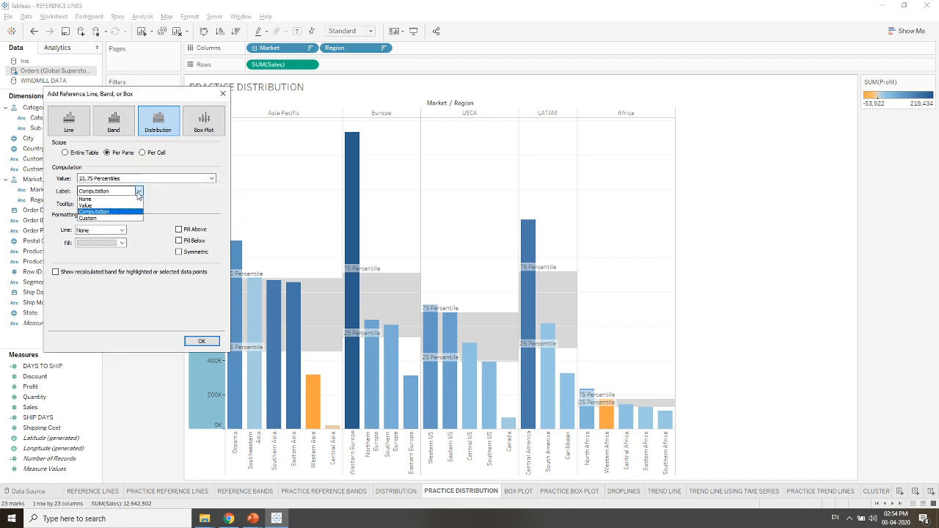
pyautogui.click(136, 218)
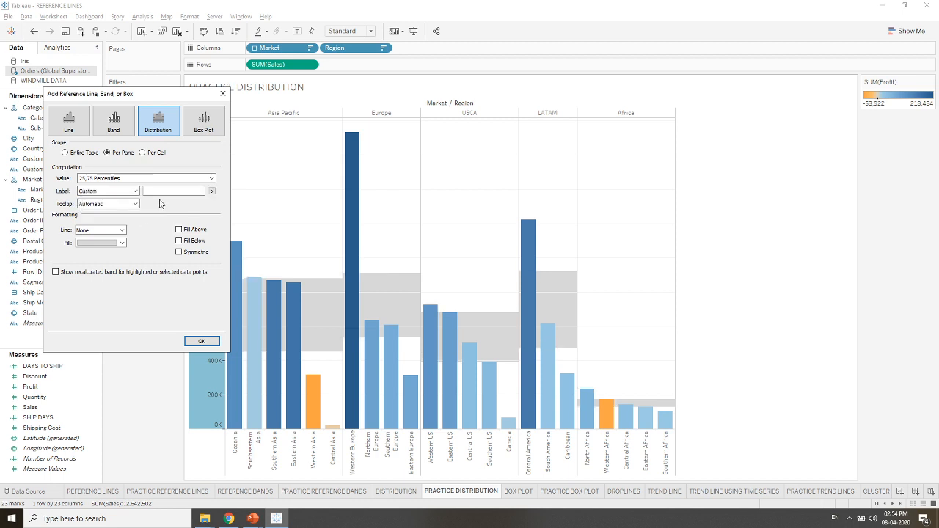
pyautogui.click(212, 191)
pyautogui.click(232, 221)
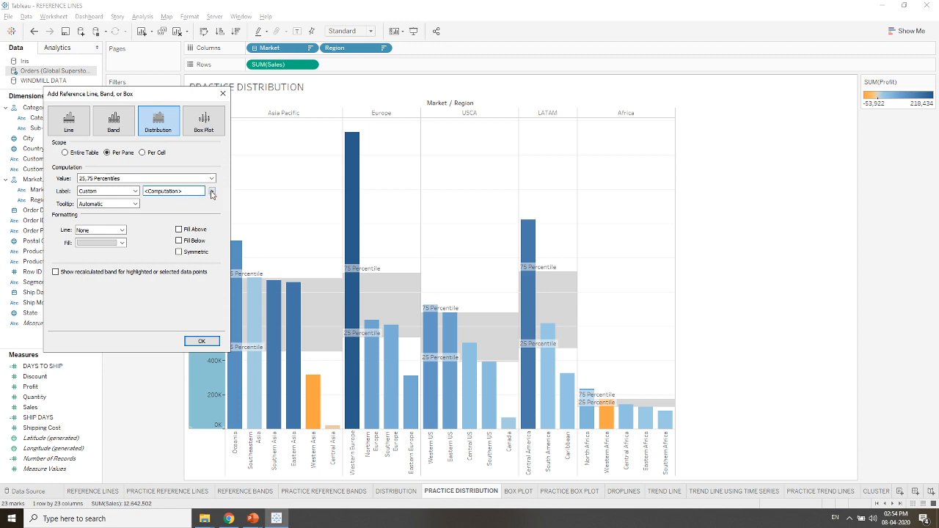
pyautogui.click(212, 190)
pyautogui.click(232, 233)
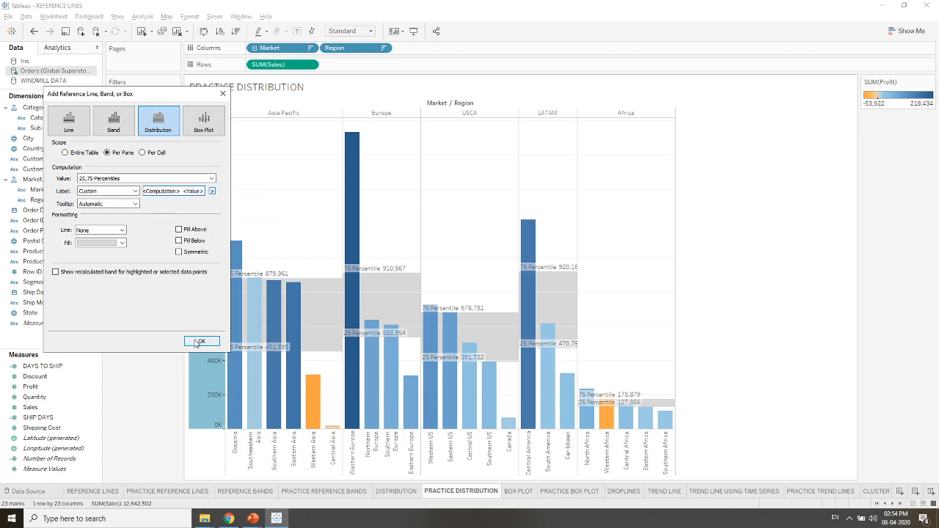
# - Try the Fill Above and Fill Below options on the percentile distribution band
pyautogui.click(179, 230)
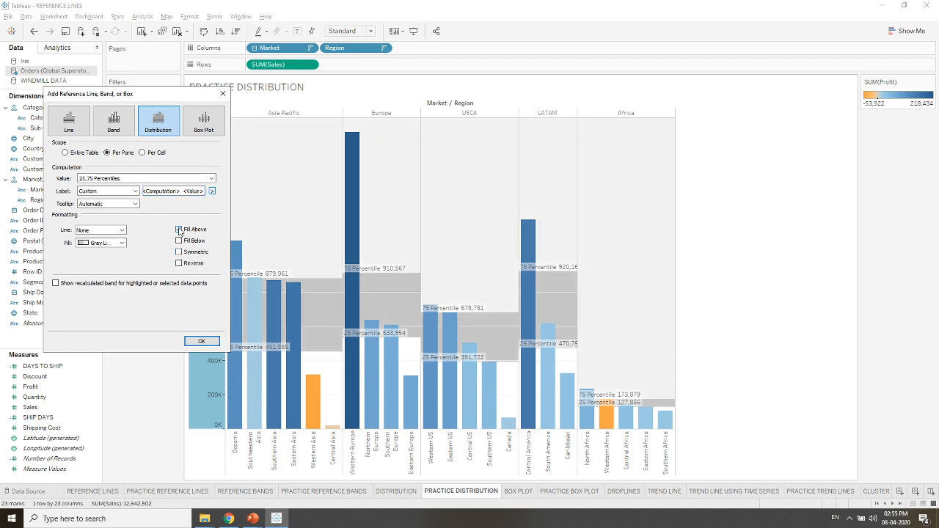
pyautogui.click(178, 230)
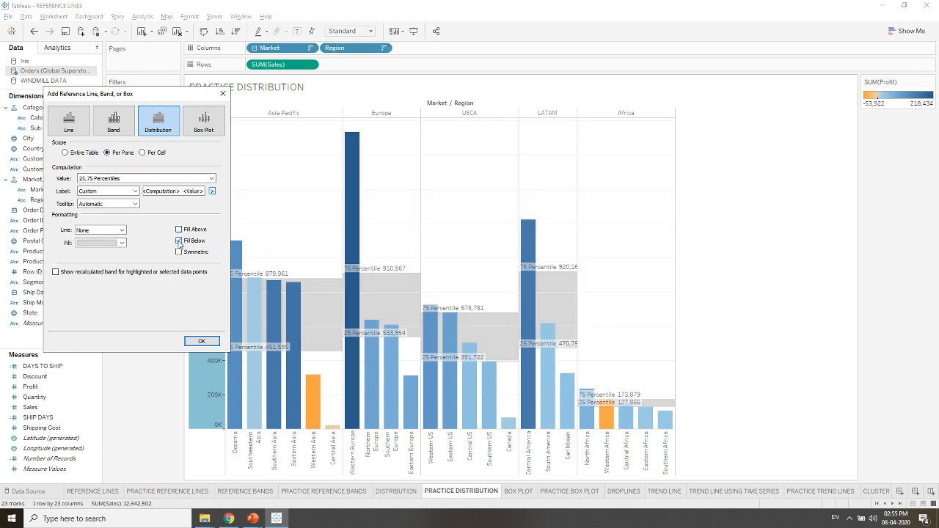
pyautogui.click(179, 240)
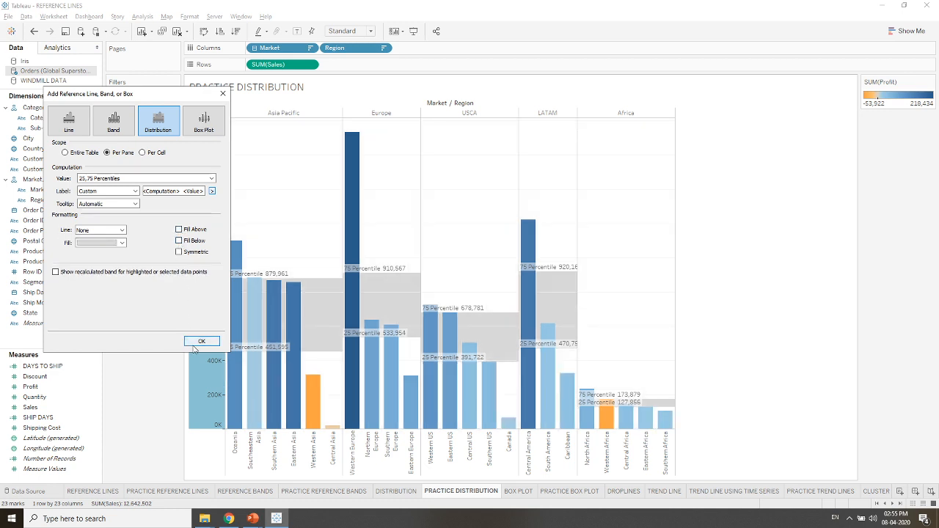
# - Apply the percentile distribution to the Sales axis and select the South America bar under LATAM
pyautogui.click(194, 342)
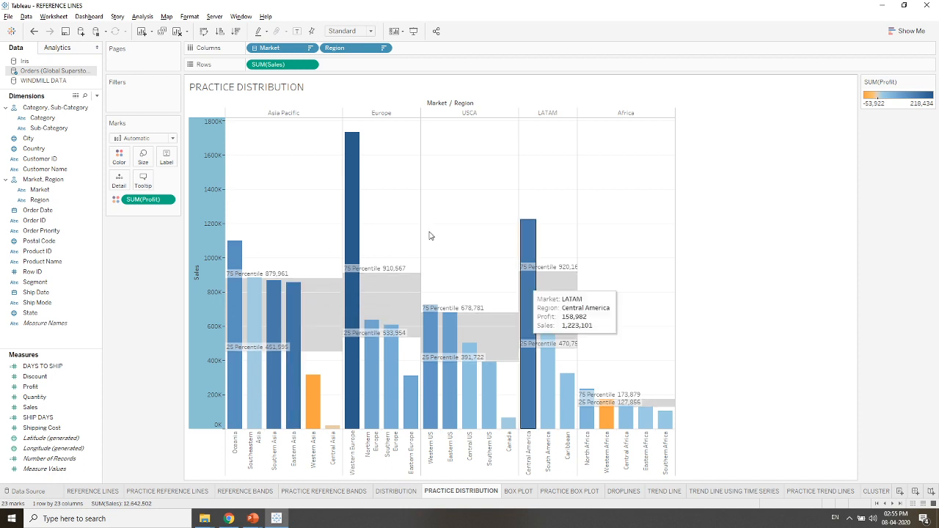
pyautogui.click(541, 365)
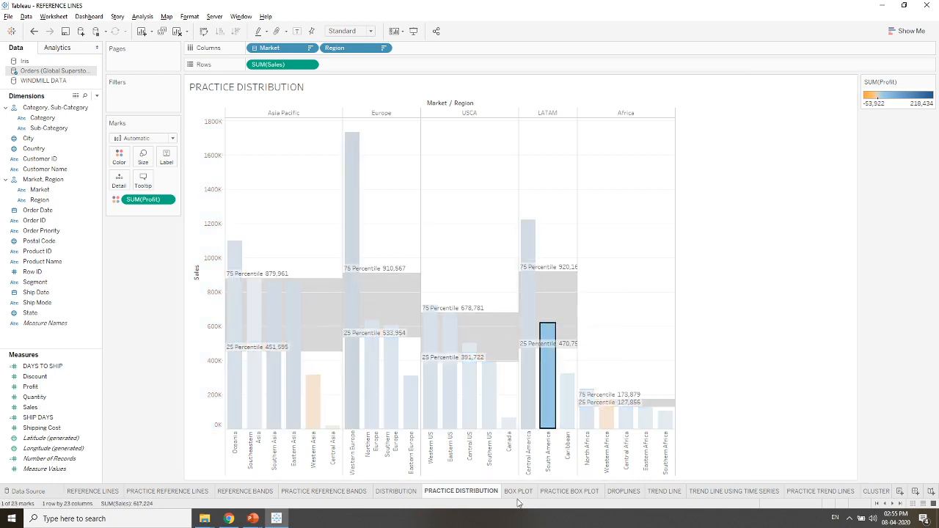
# - Examine the finished BOX PLOT sheet, including its shelves, marks and box plots per ship mode, as a model for practice
pyautogui.click(518, 491)
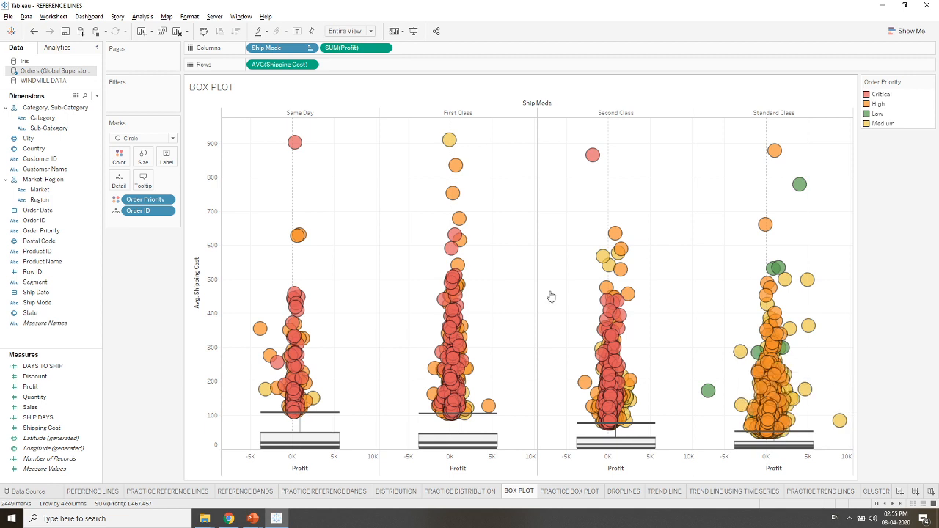
pyautogui.moveTo(449, 313)
pyautogui.click(567, 490)
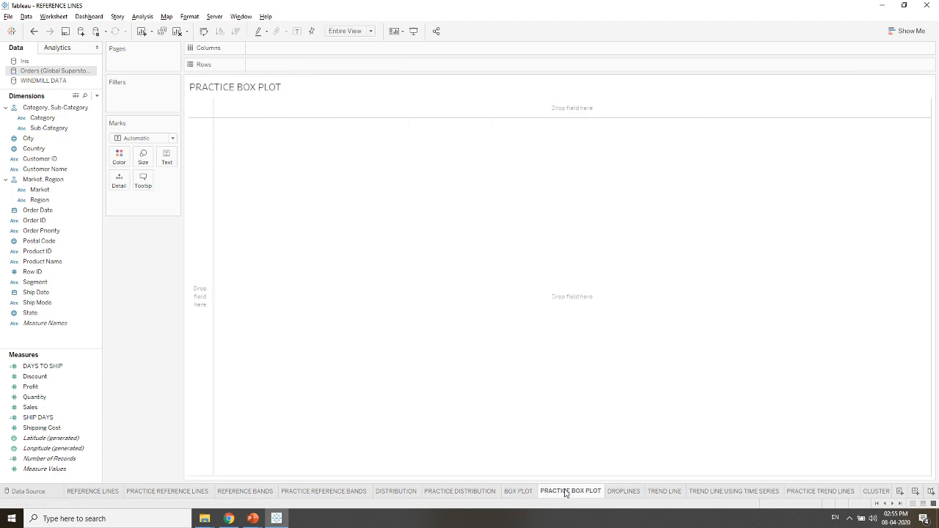
pyautogui.moveTo(565, 493)
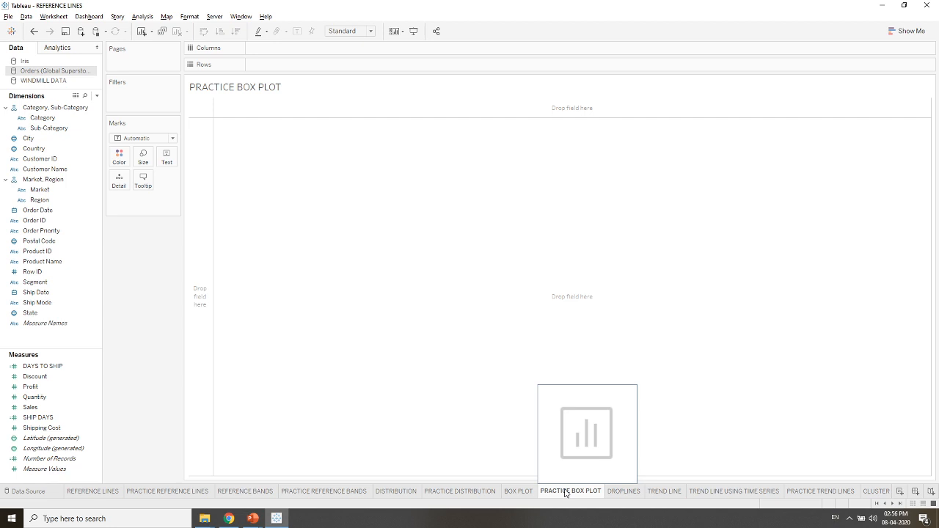
pyautogui.click(522, 492)
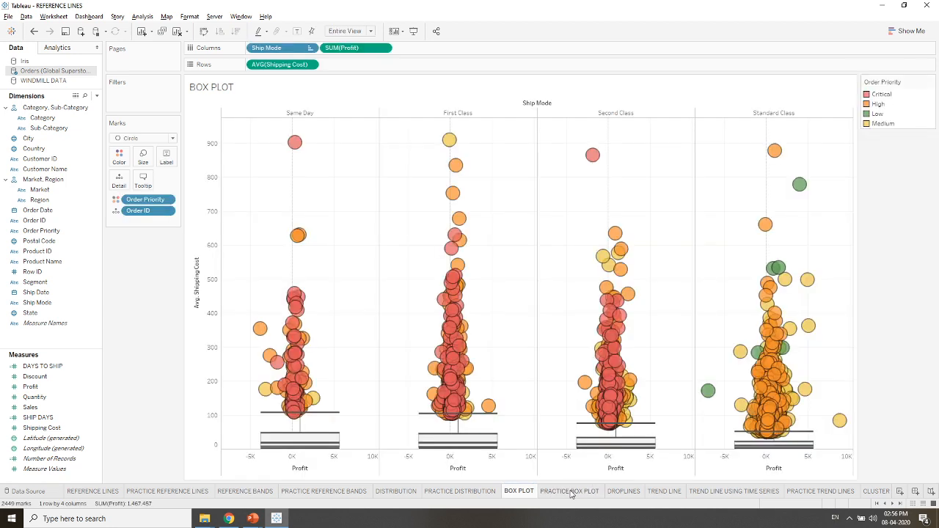
# - On the PRACTICE BOX PLOT sheet, place Ship Mode and Profit on Columns and Shipping Cost on Rows
pyautogui.click(570, 492)
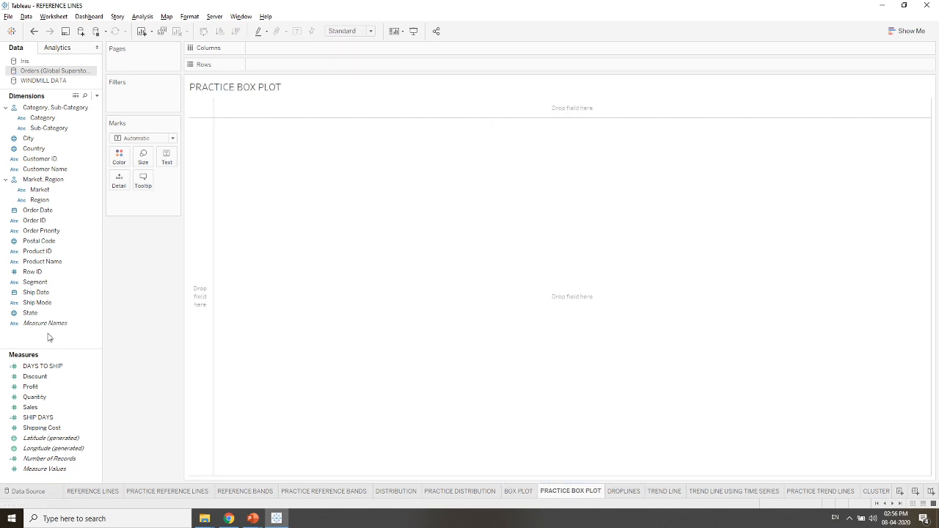
pyautogui.moveTo(36, 302); pyautogui.dragTo(269, 50)
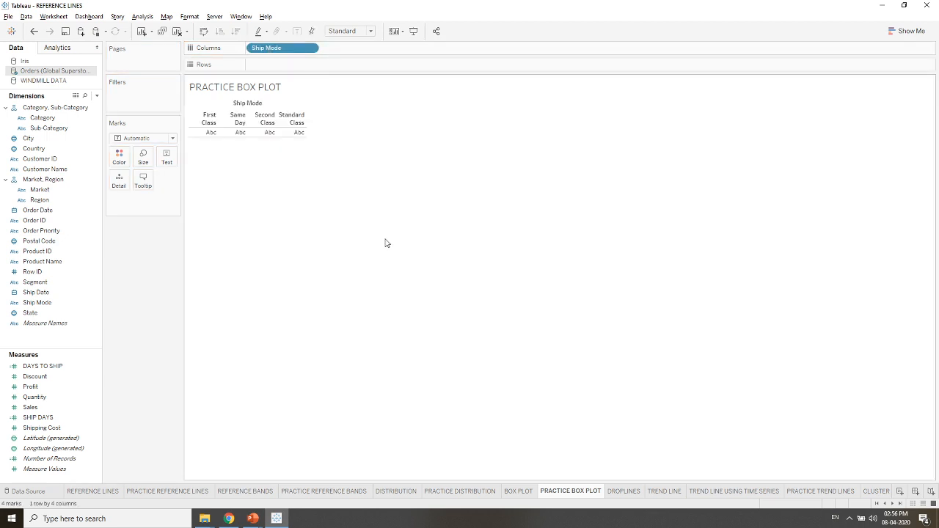
pyautogui.moveTo(56, 388); pyautogui.dragTo(384, 48)
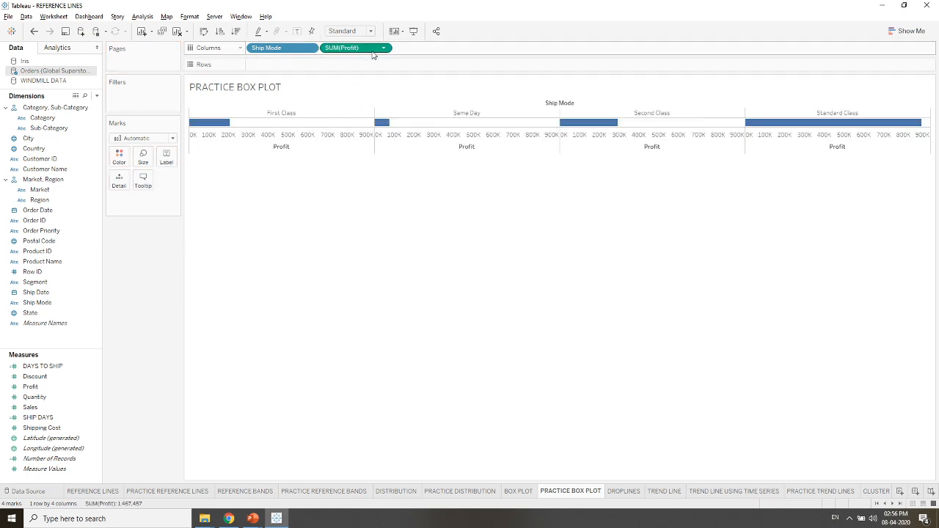
pyautogui.click(51, 428)
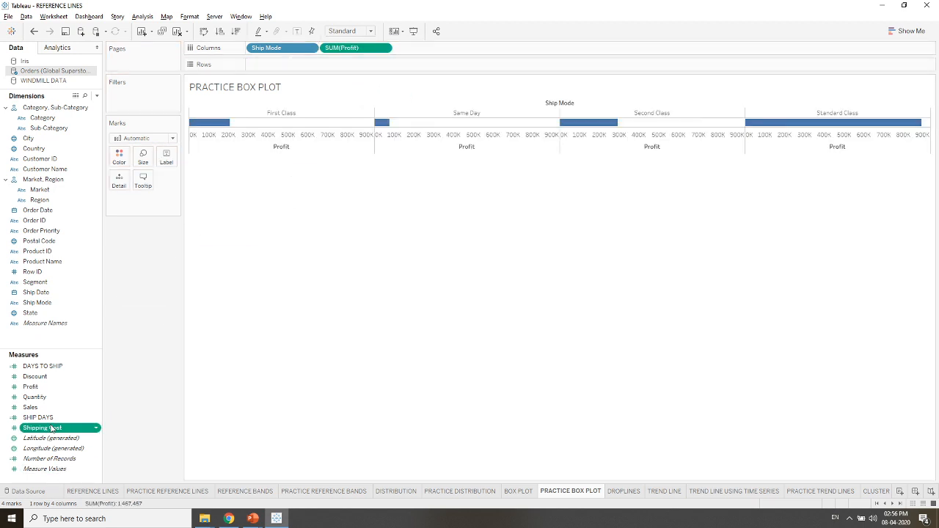
pyautogui.moveTo(51, 428); pyautogui.dragTo(281, 66)
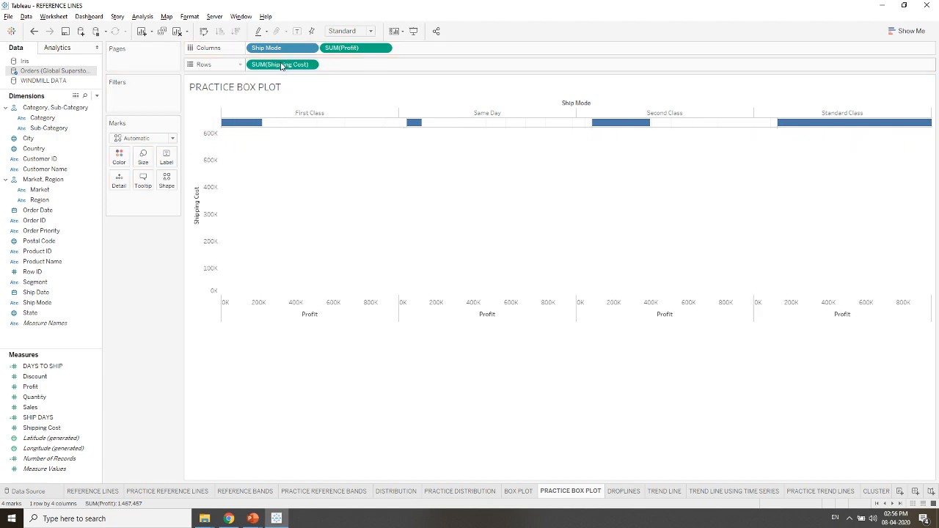
# - Change the aggregation of Shipping Cost on Rows to Average
pyautogui.rightClick(281, 66)
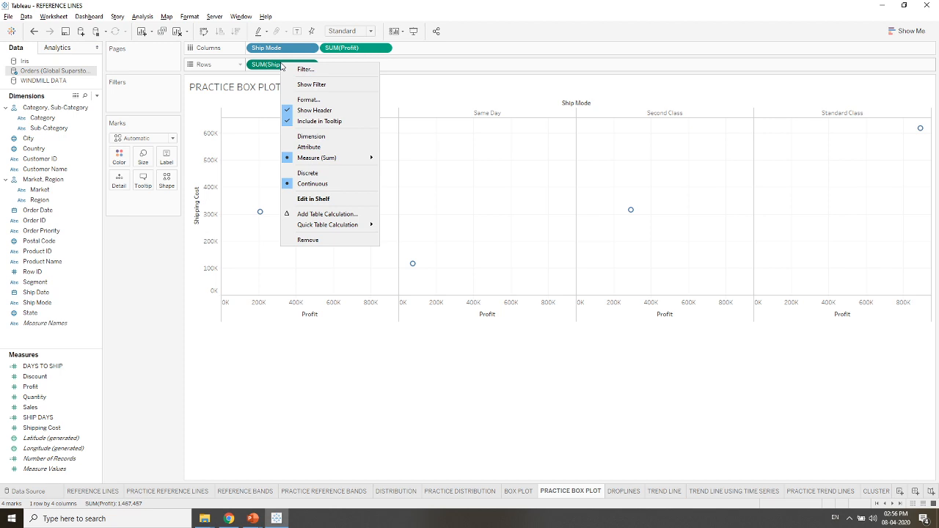
pyautogui.moveTo(339, 224)
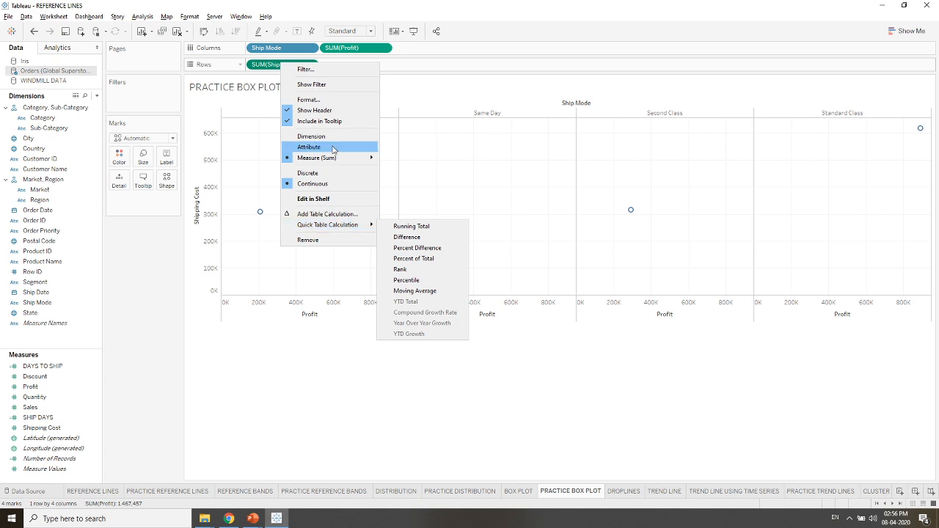
pyautogui.moveTo(336, 159)
pyautogui.click(405, 170)
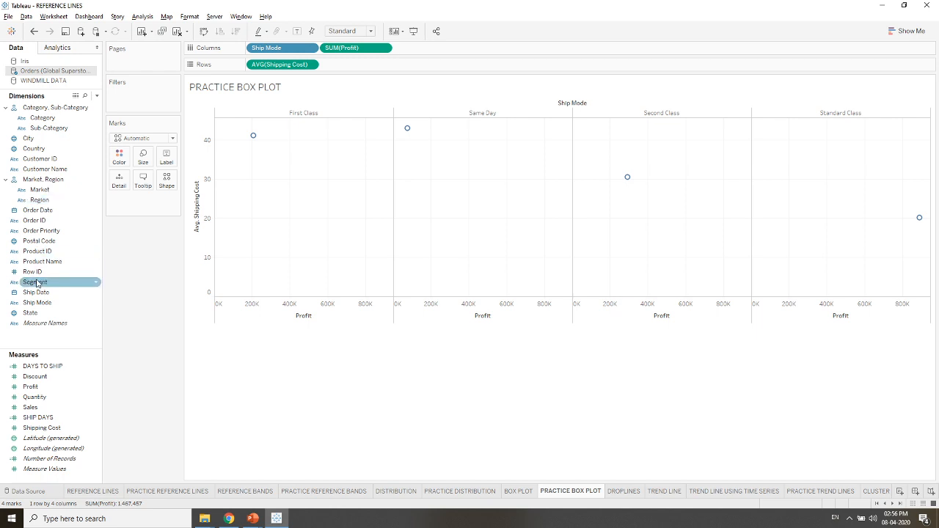
# - Color the marks by Order Priority and add Order ID to the detail level with all its members
pyautogui.moveTo(36, 283); pyautogui.dragTo(120, 156)
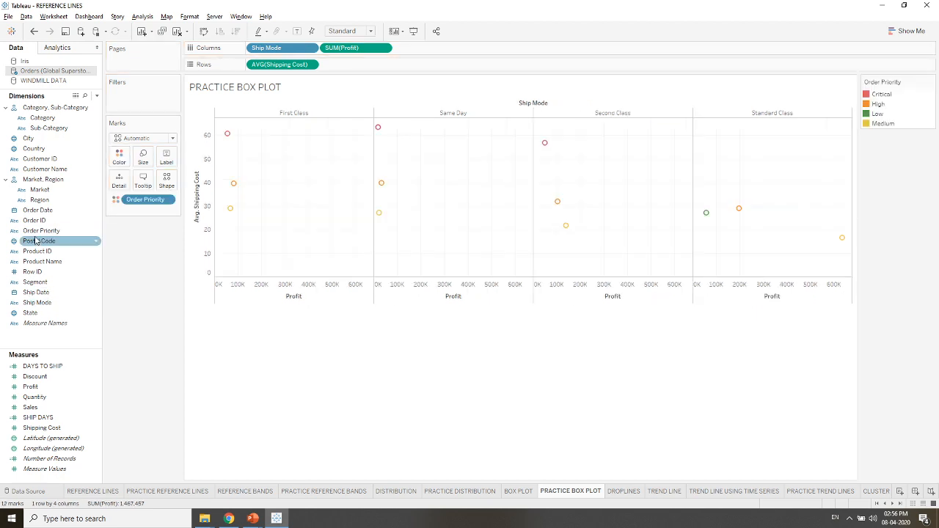
pyautogui.moveTo(41, 224); pyautogui.dragTo(126, 184)
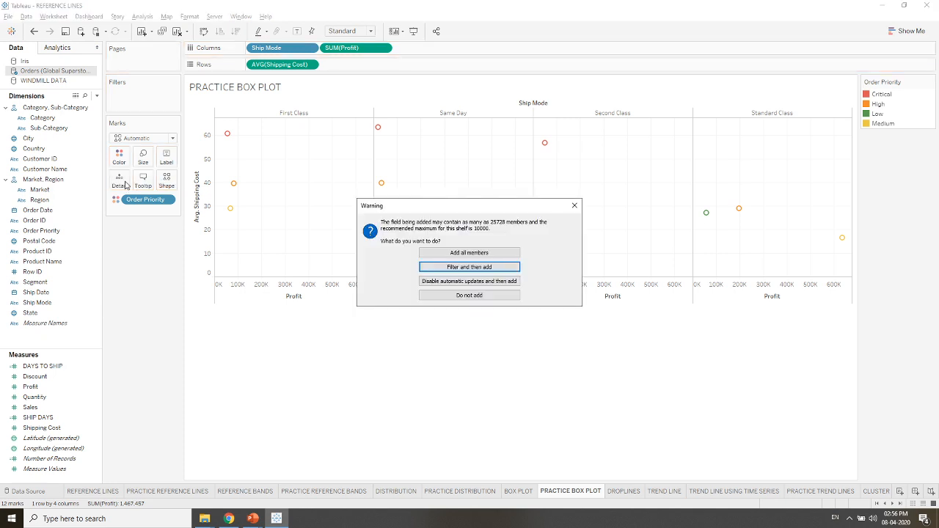
pyautogui.click(448, 253)
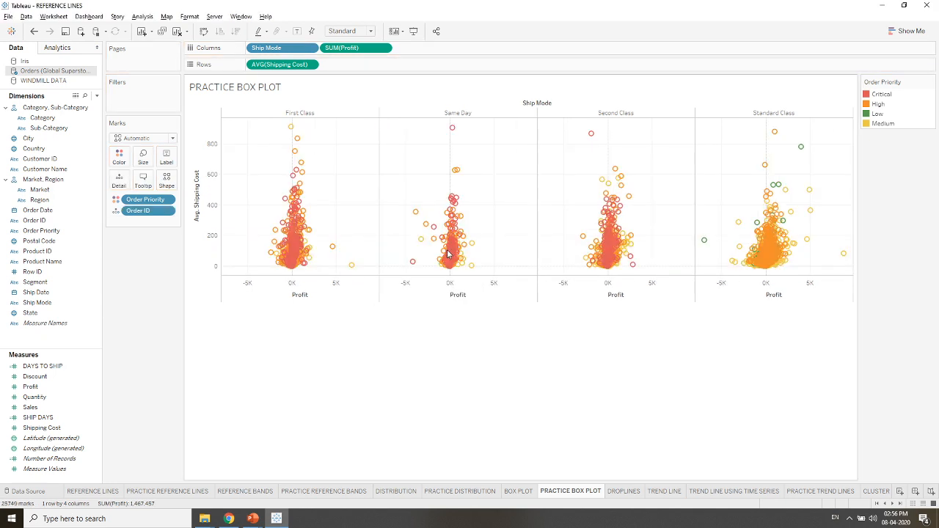
# - Fit the scatter chart to Entire View and enlarge its marks
pyautogui.click(348, 31)
pyautogui.click(348, 66)
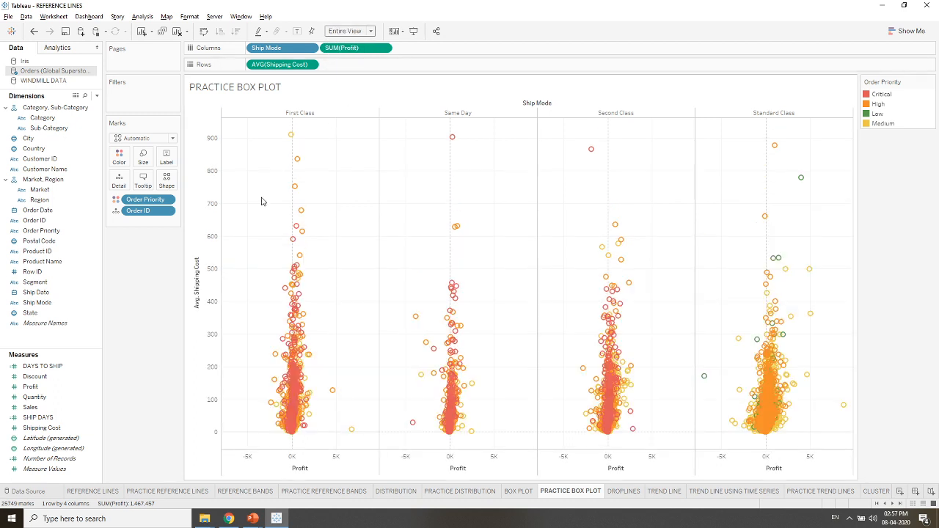
pyautogui.click(143, 156)
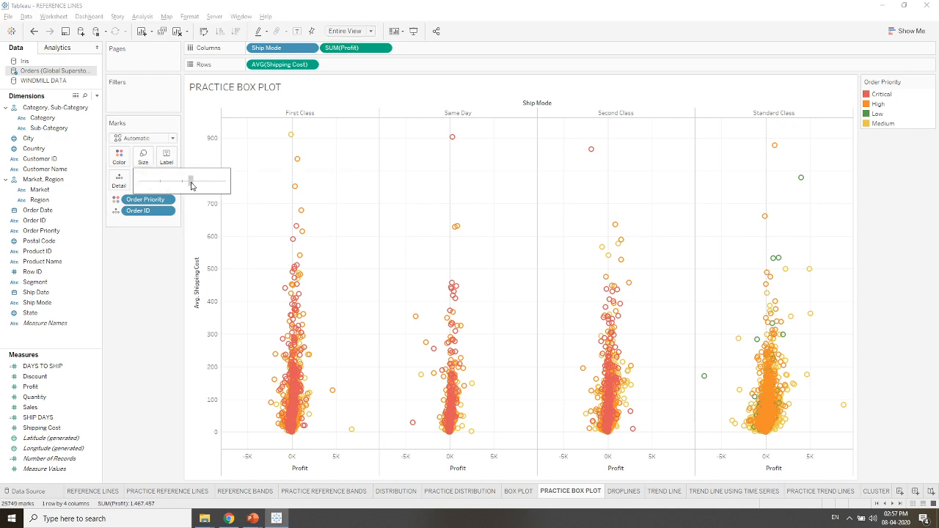
pyautogui.moveTo(190, 186); pyautogui.dragTo(184, 181)
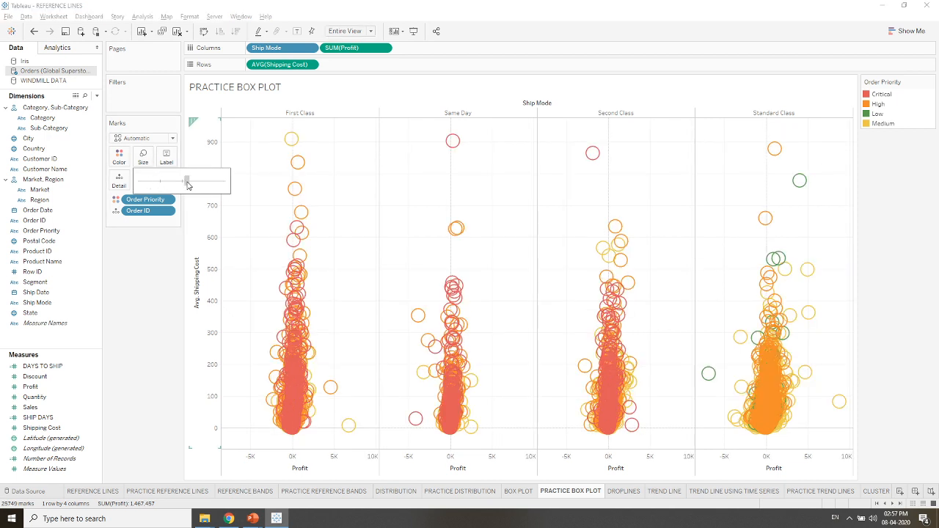
# - Change the marks to filled circles with 61% opacity and a black border
pyautogui.click(172, 138)
pyautogui.click(131, 205)
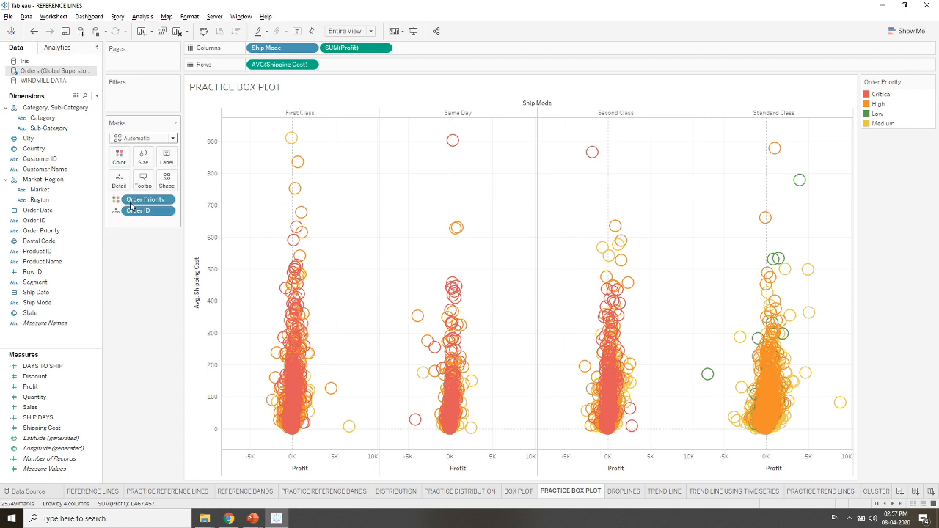
pyautogui.click(119, 156)
pyautogui.moveTo(162, 212); pyautogui.dragTo(147, 212)
pyautogui.click(180, 235)
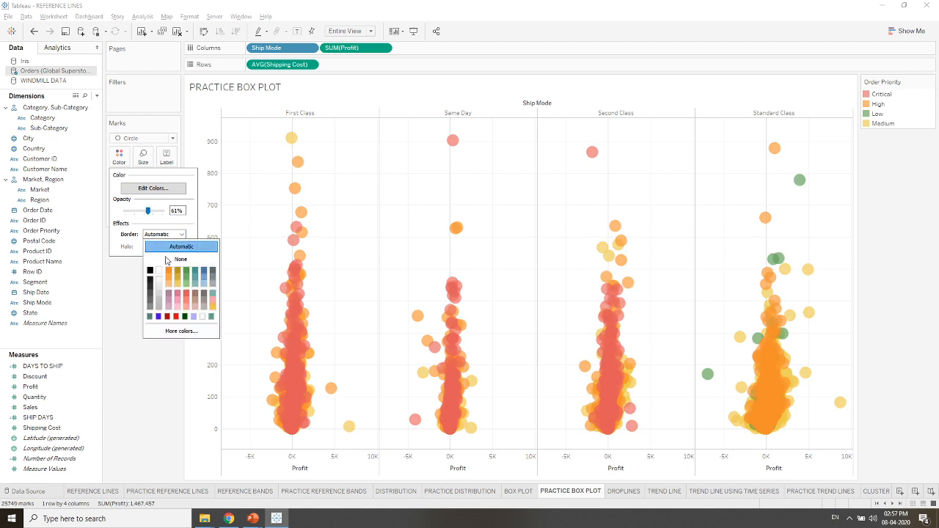
pyautogui.click(150, 272)
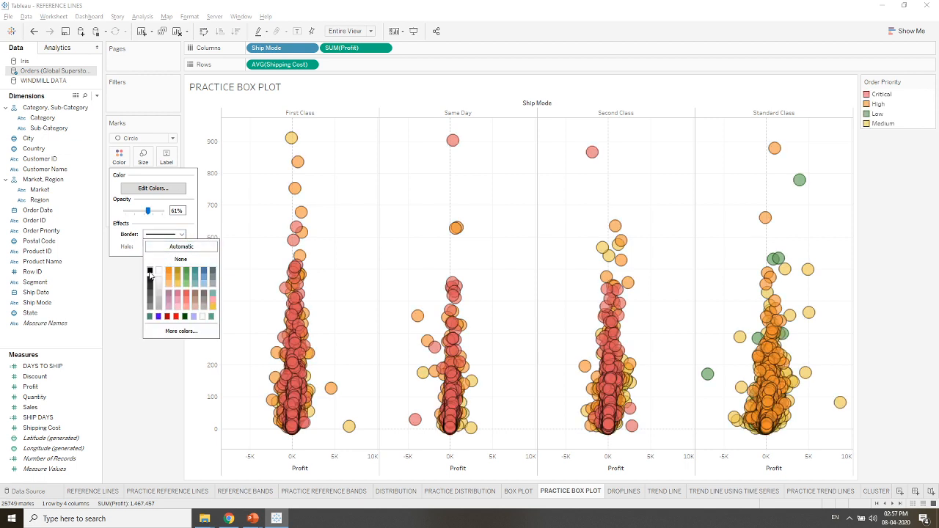
pyautogui.click(126, 335)
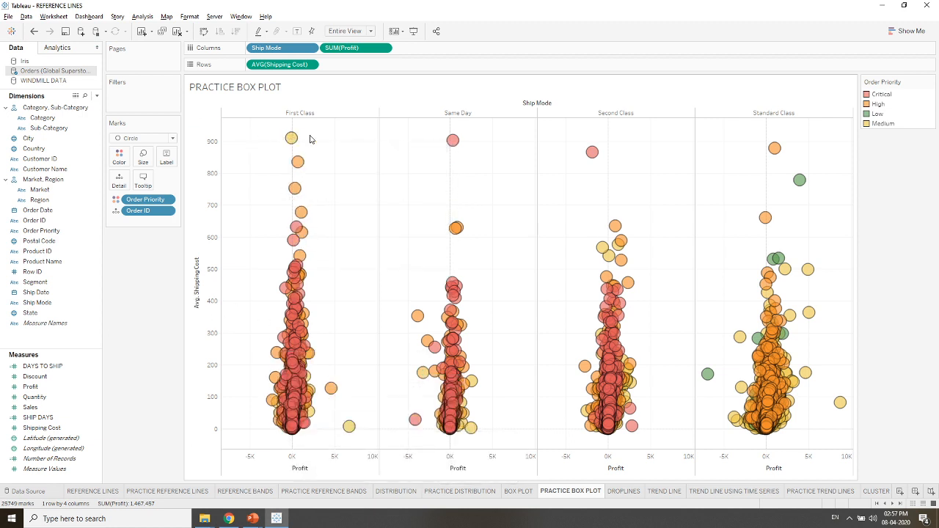
# - Add a box plot to the Avg. Shipping Cost axis and hide the underlying marks except outliers
pyautogui.moveTo(294, 139)
pyautogui.rightClick(195, 380)
pyautogui.click(210, 451)
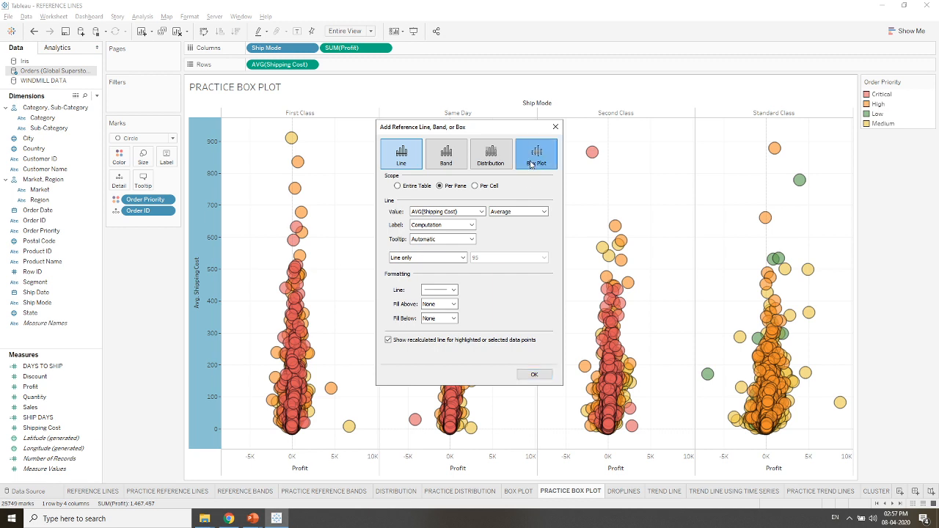
pyautogui.click(532, 163)
pyautogui.moveTo(482, 131); pyautogui.dragTo(124, 110)
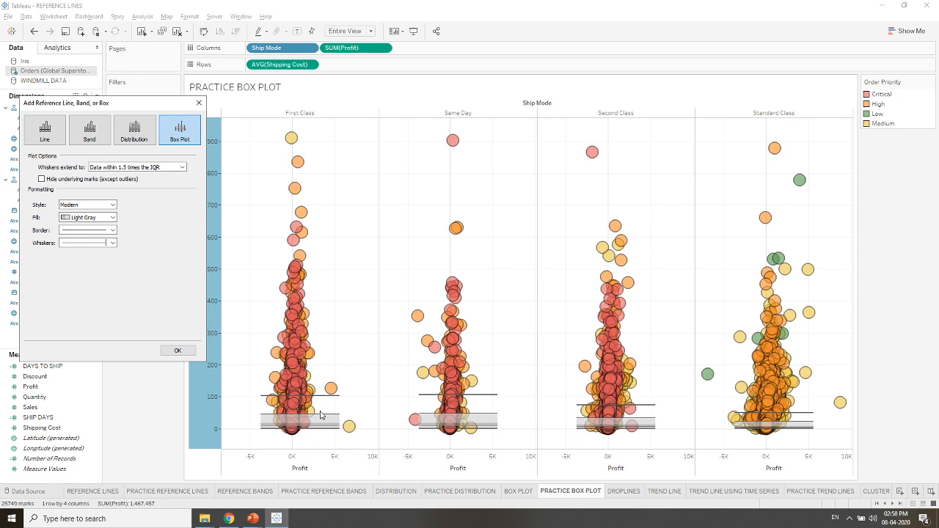
pyautogui.click(41, 179)
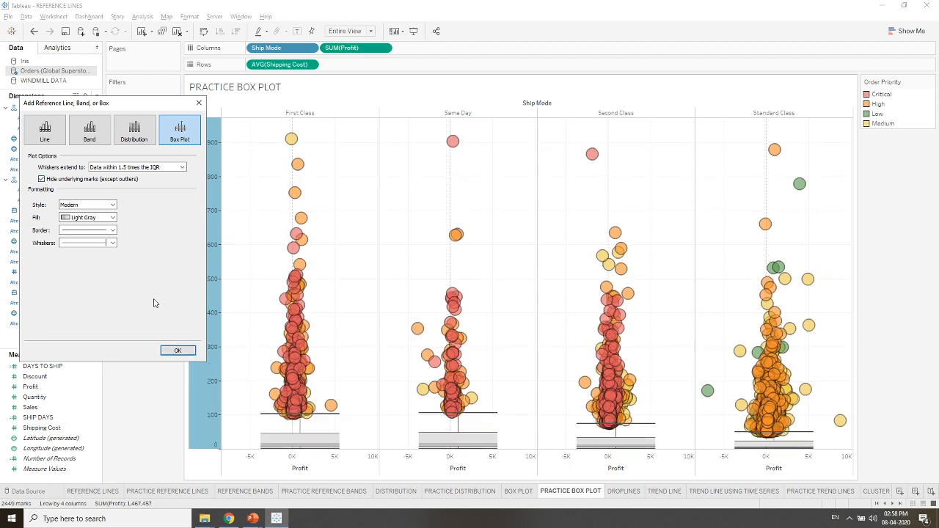
pyautogui.click(178, 350)
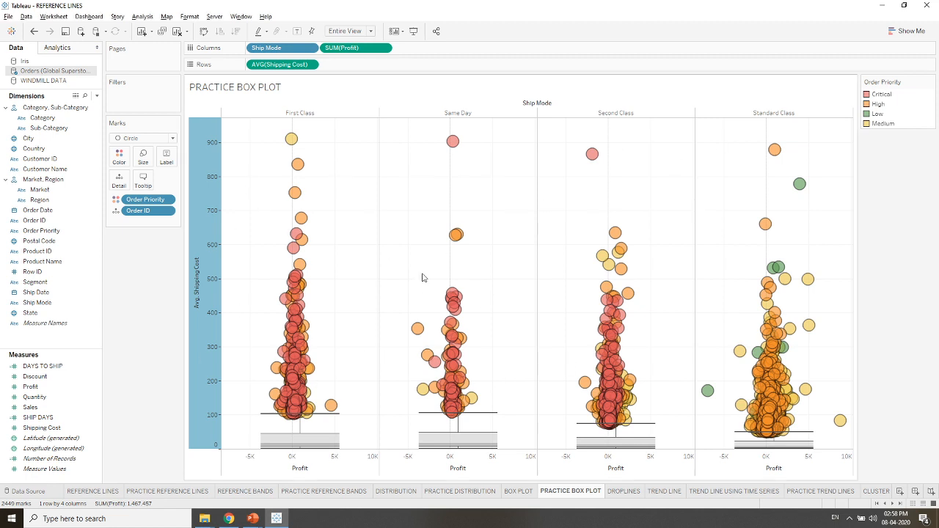
pyautogui.moveTo(319, 377)
# - Open the DROPLINES sheet and turn the scatter plot's drop lines off and back on
pyautogui.moveTo(772, 154)
pyautogui.moveTo(840, 423)
pyautogui.click(624, 491)
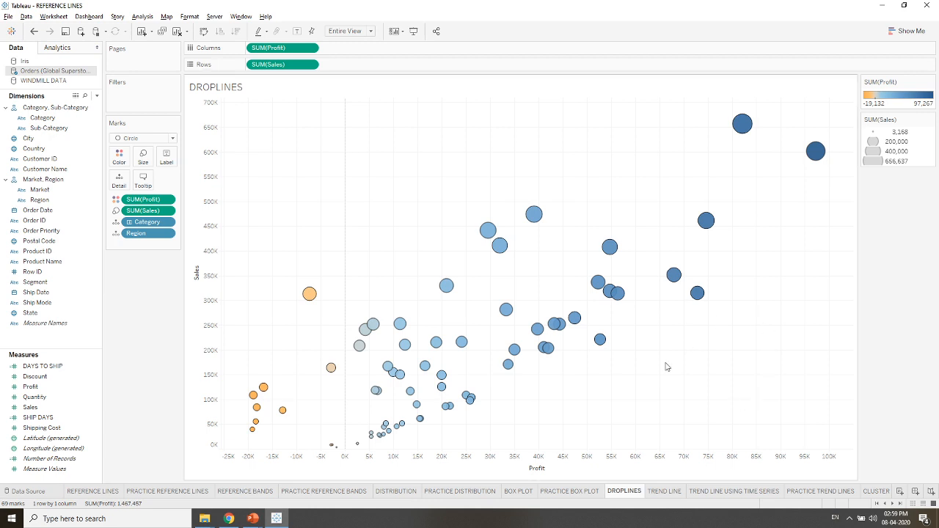
pyautogui.moveTo(813, 161)
pyautogui.rightClick(731, 210)
pyautogui.moveTo(762, 308)
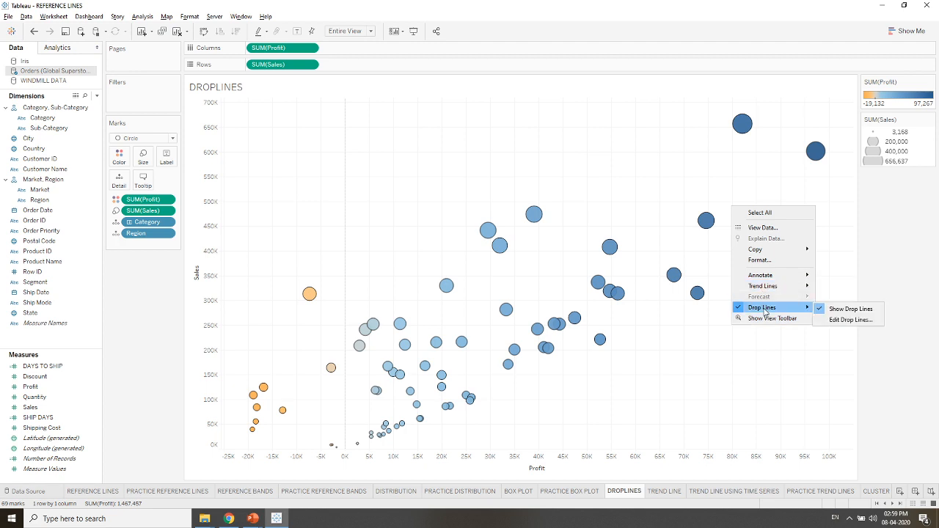
pyautogui.click(837, 309)
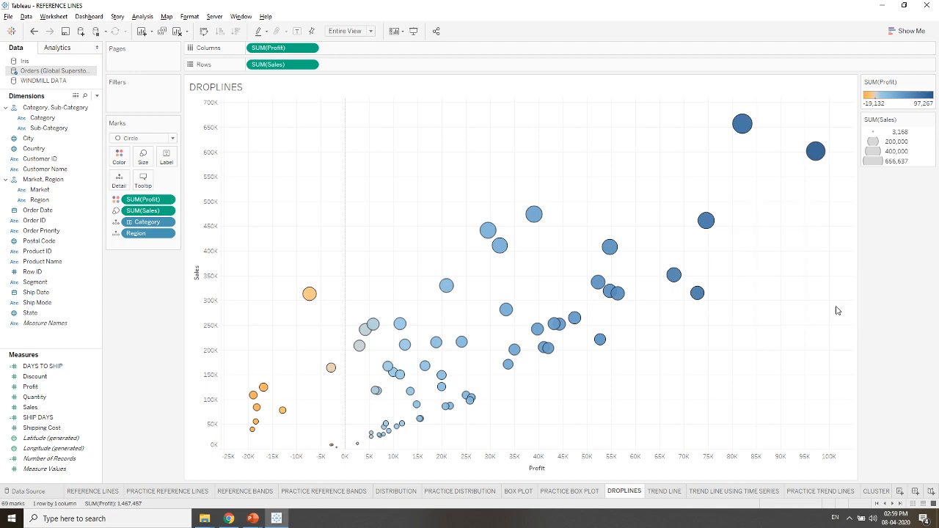
pyautogui.rightClick(730, 235)
pyautogui.moveTo(763, 334)
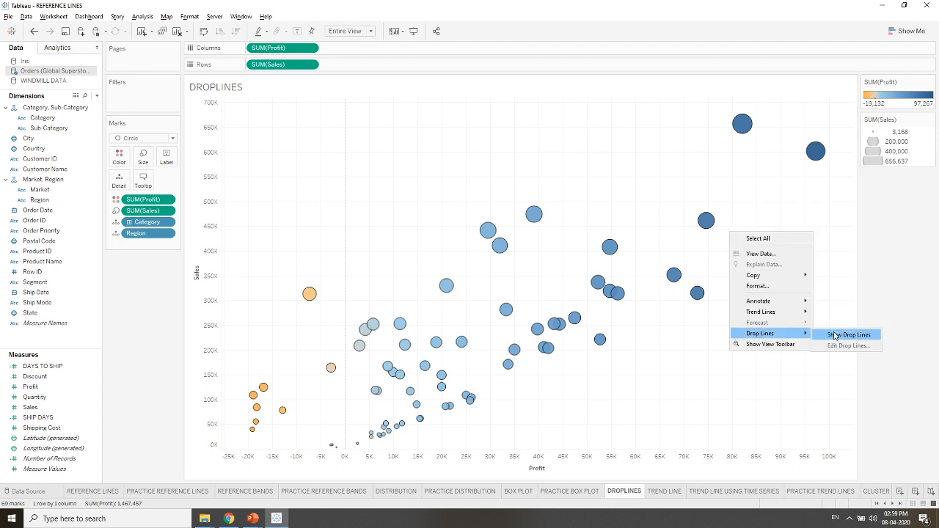
pyautogui.click(834, 335)
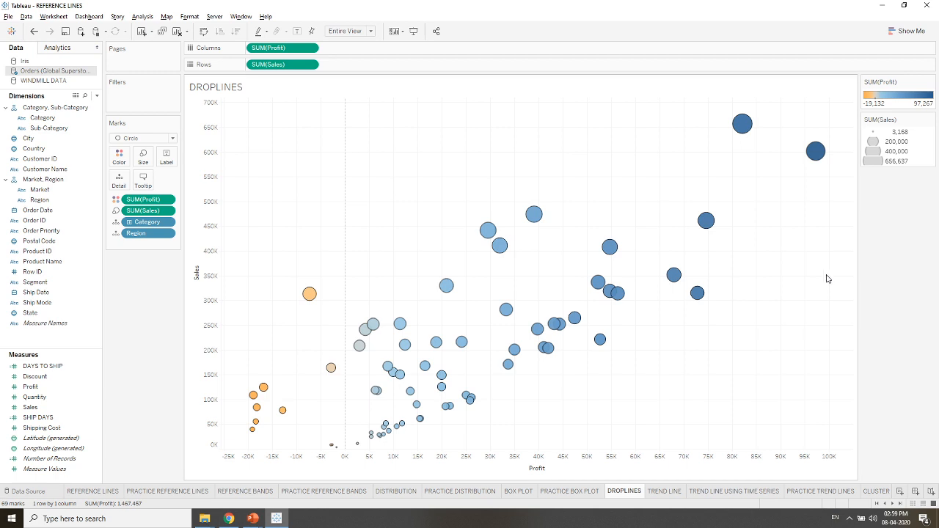
# - View the drop lines of the Western Europe Office Supplies and Technology marks, and clear the selection
pyautogui.click(815, 152)
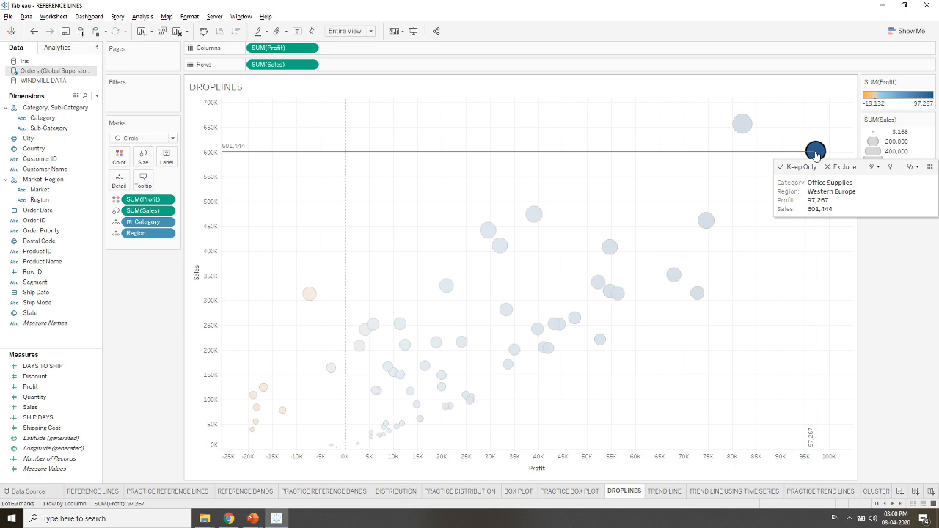
pyautogui.click(743, 127)
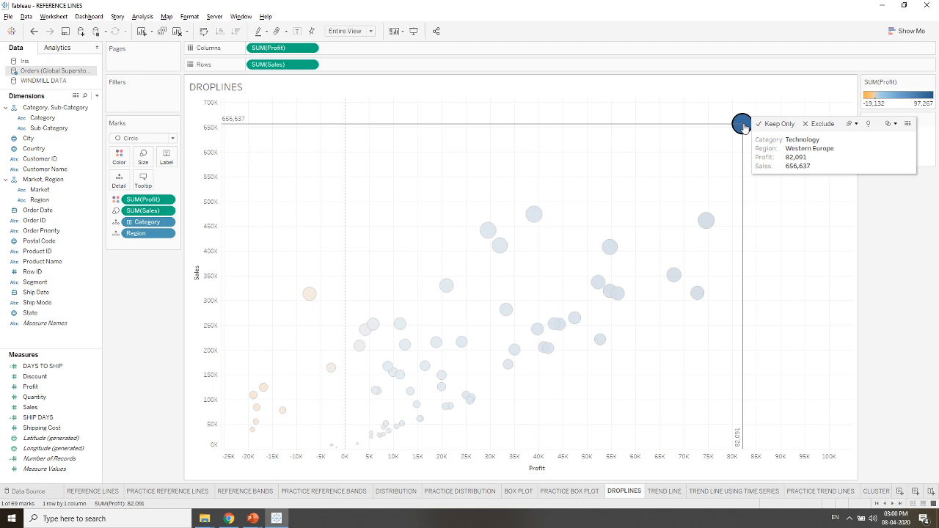
pyautogui.click(654, 110)
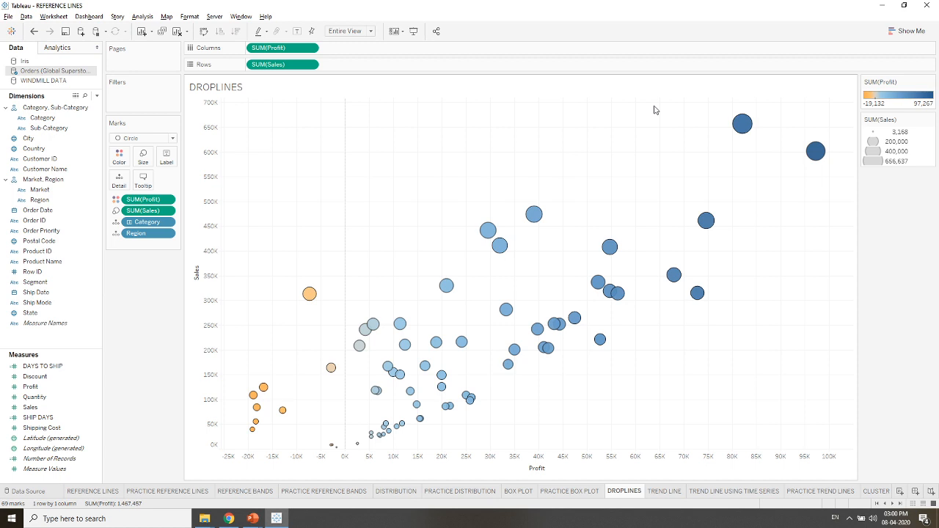
pyautogui.click(850, 522)
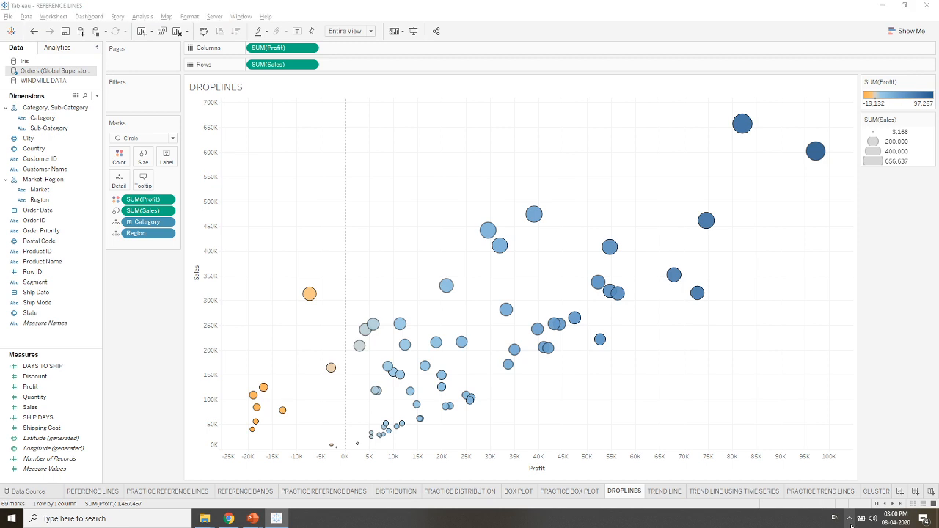
pyautogui.click(850, 522)
pyautogui.click(850, 519)
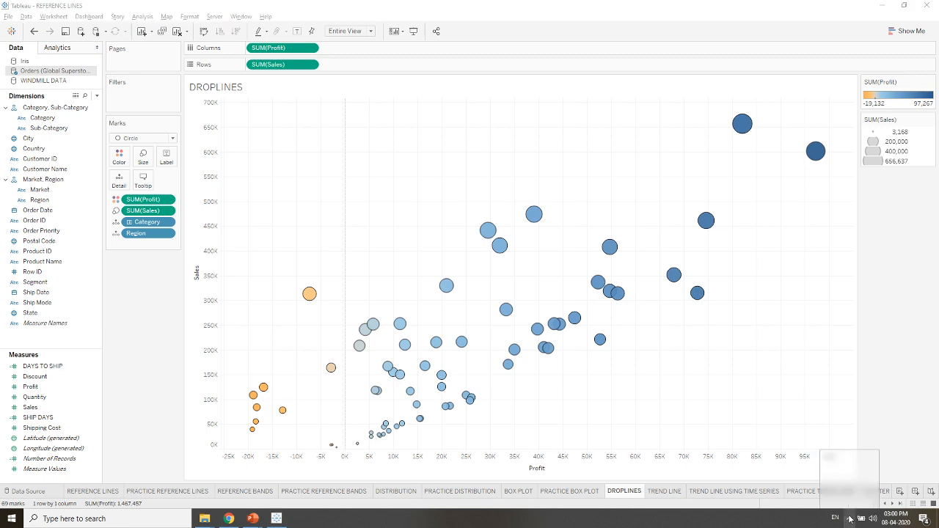
pyautogui.click(850, 519)
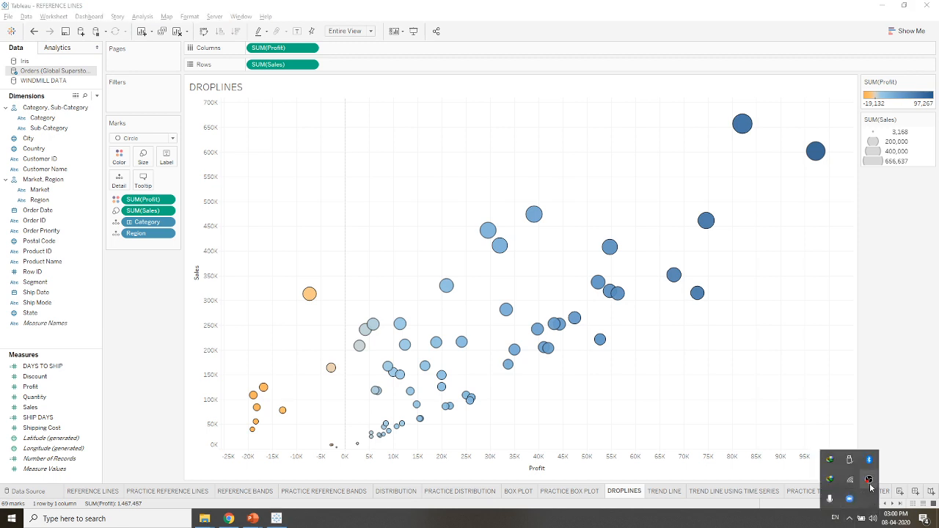